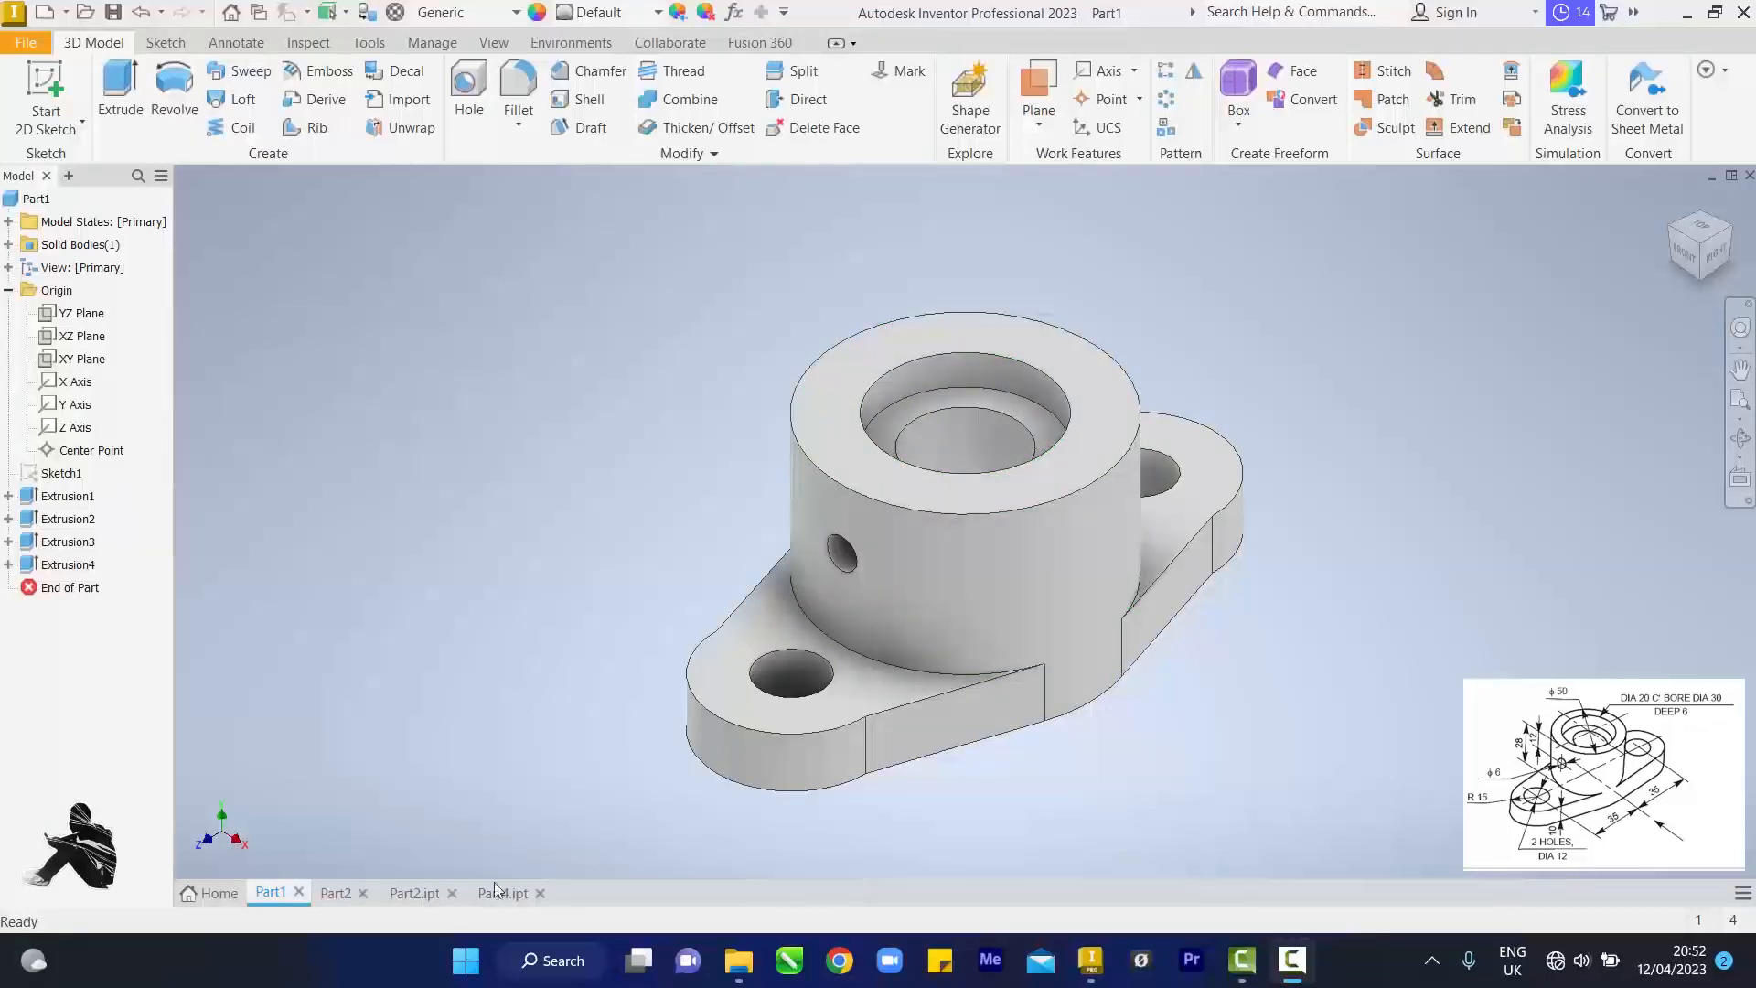
- Look over the finished models in Part2.ipt and Part4.ipt and return to the flanged boss in Part1
left_click(416, 891)
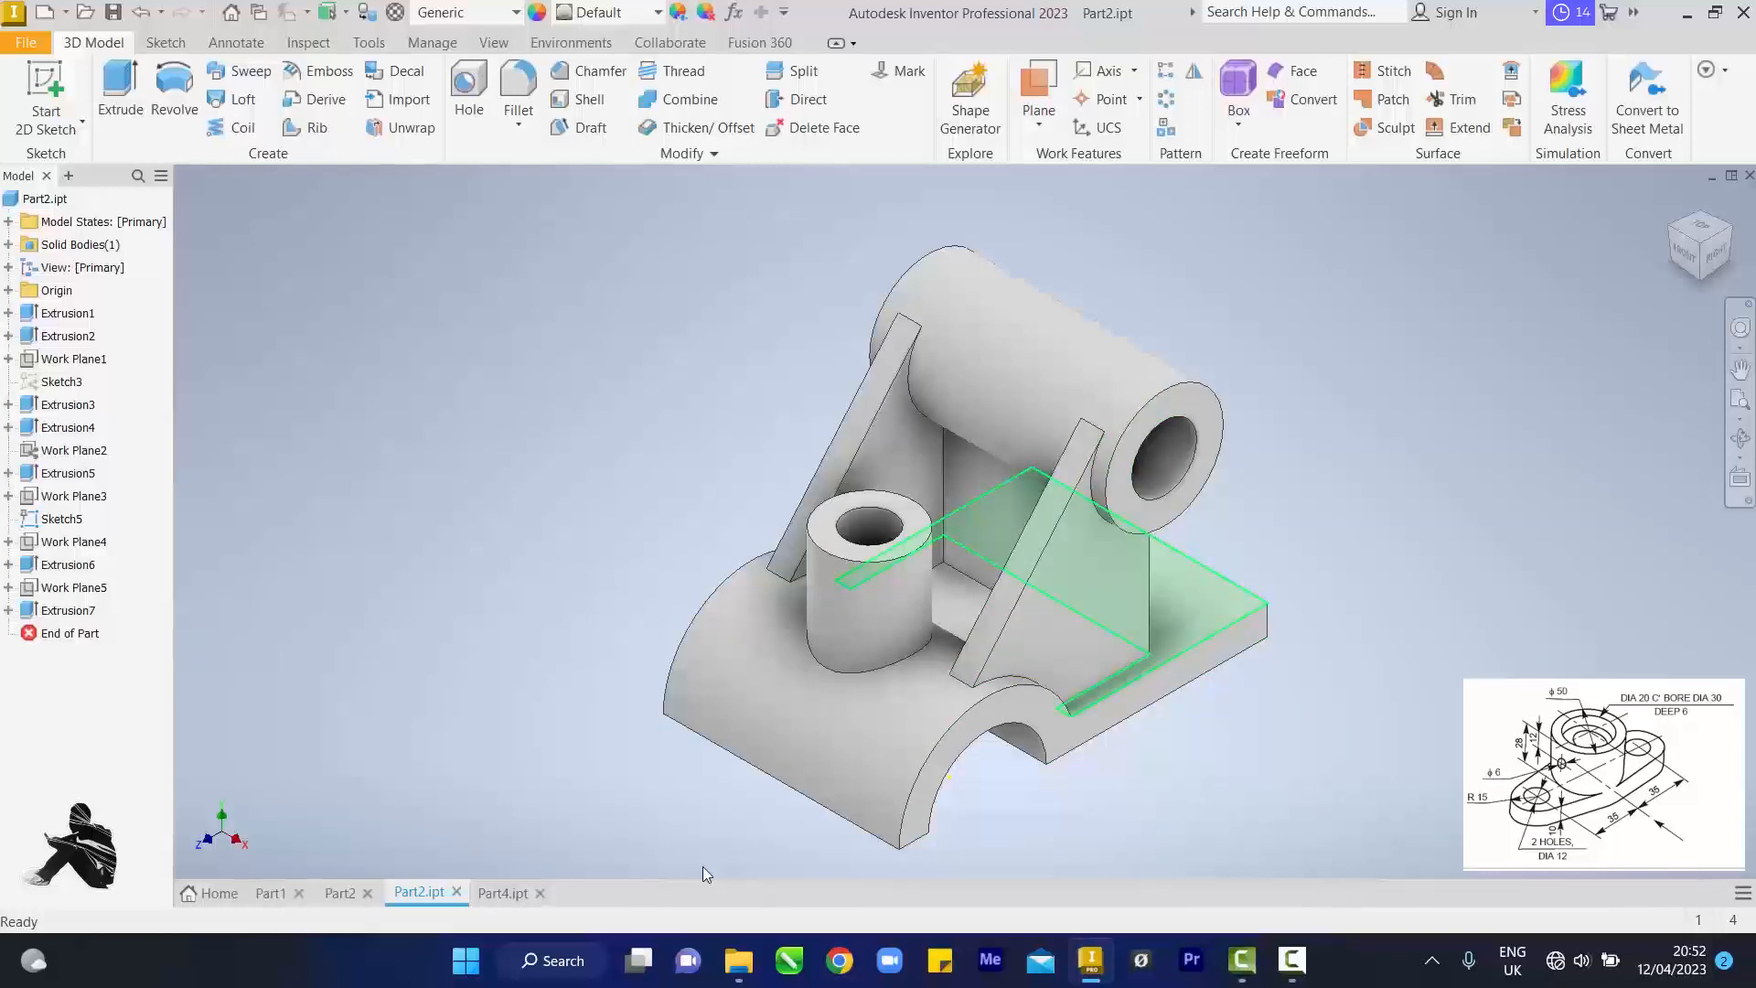
left_click(491, 893)
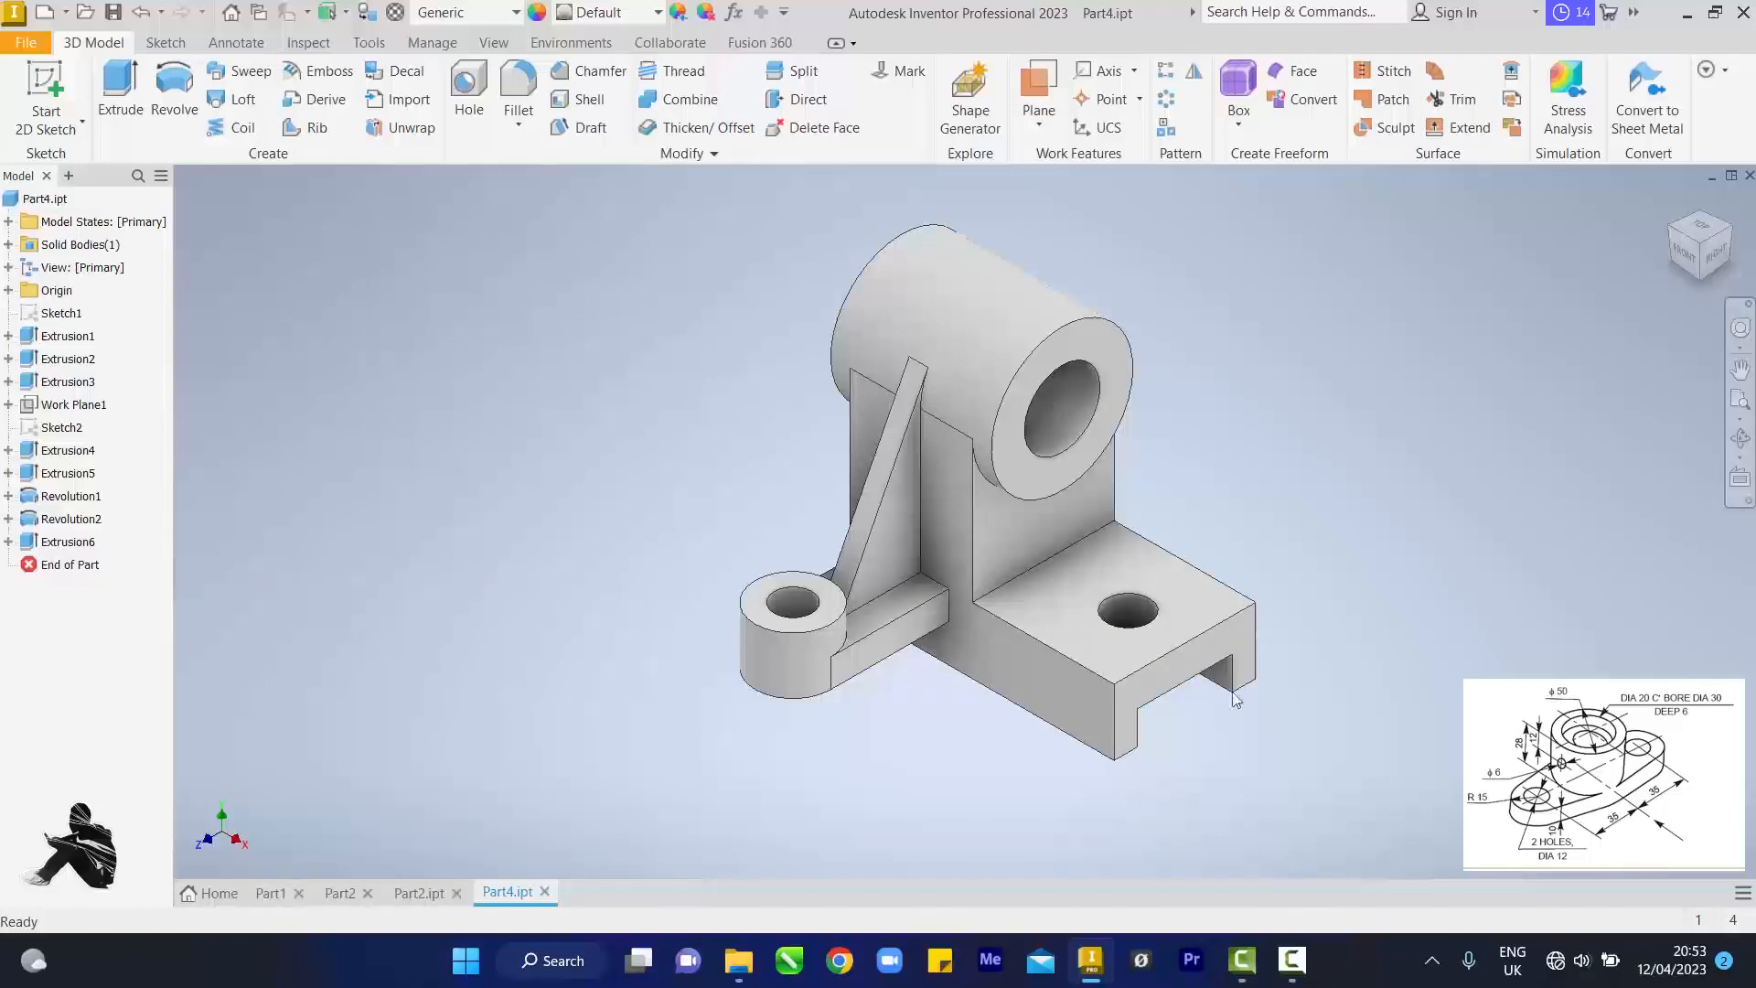
left_click(272, 892)
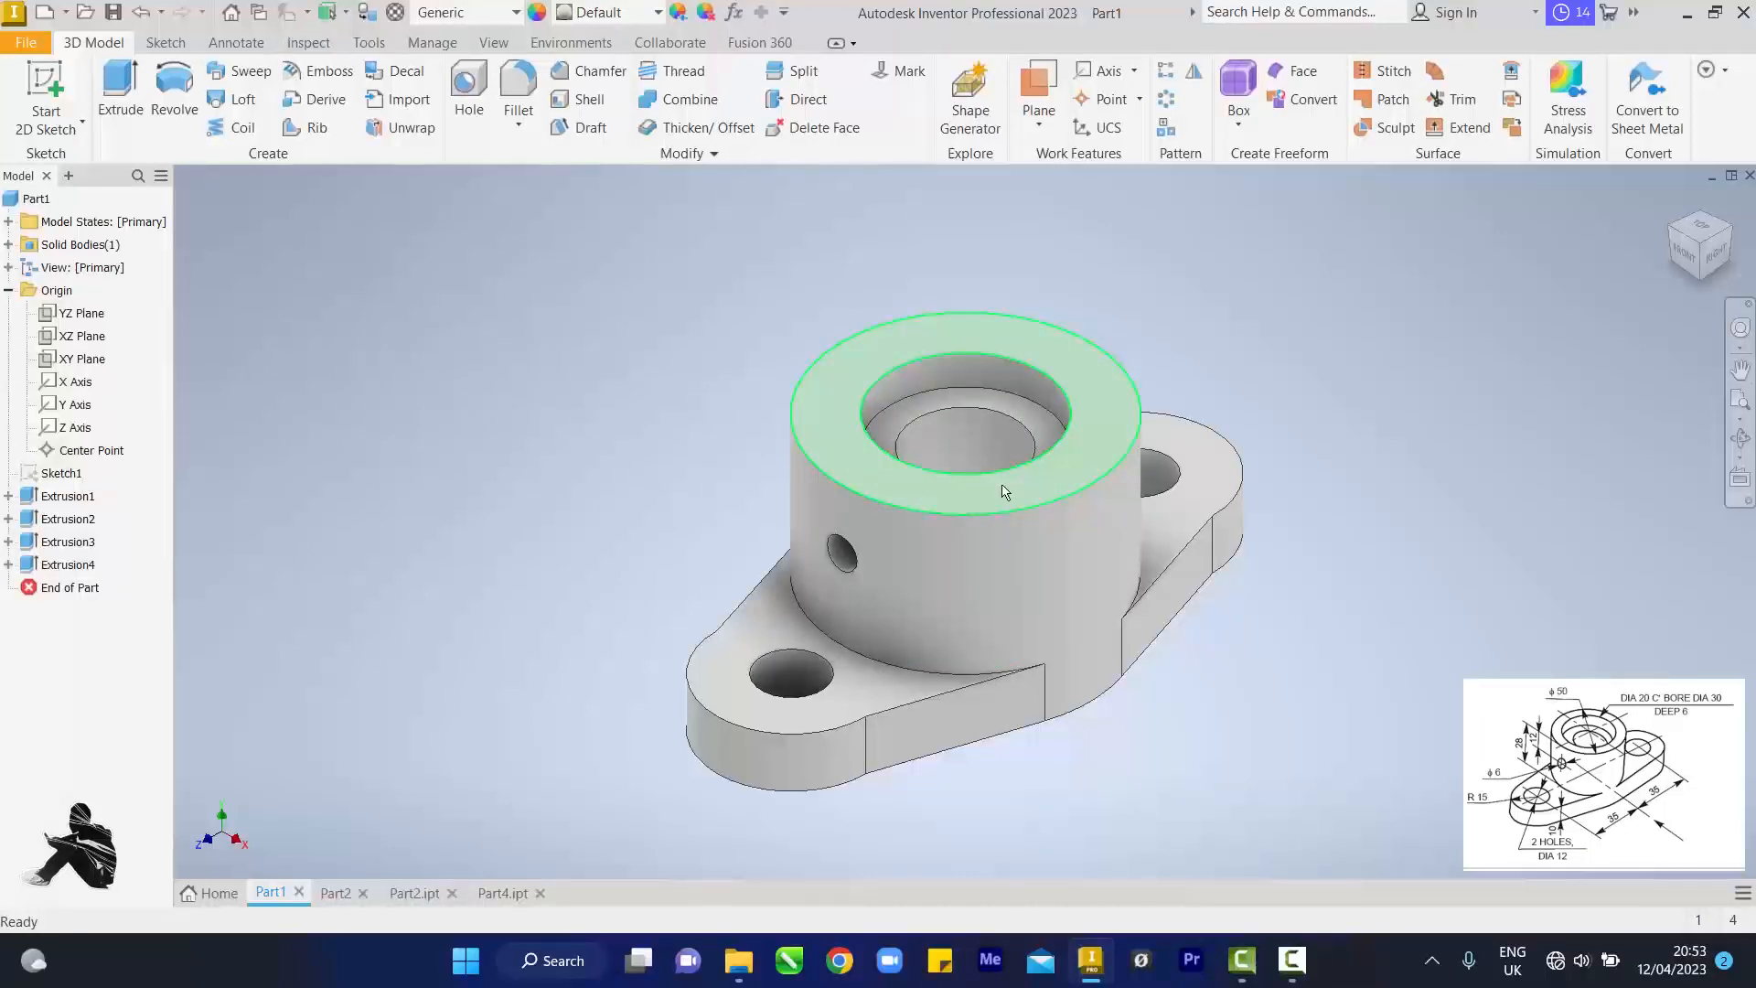
- Switch to the empty Part2 document and start a 2D sketch on the horizontal origin plane
left_click(326, 898)
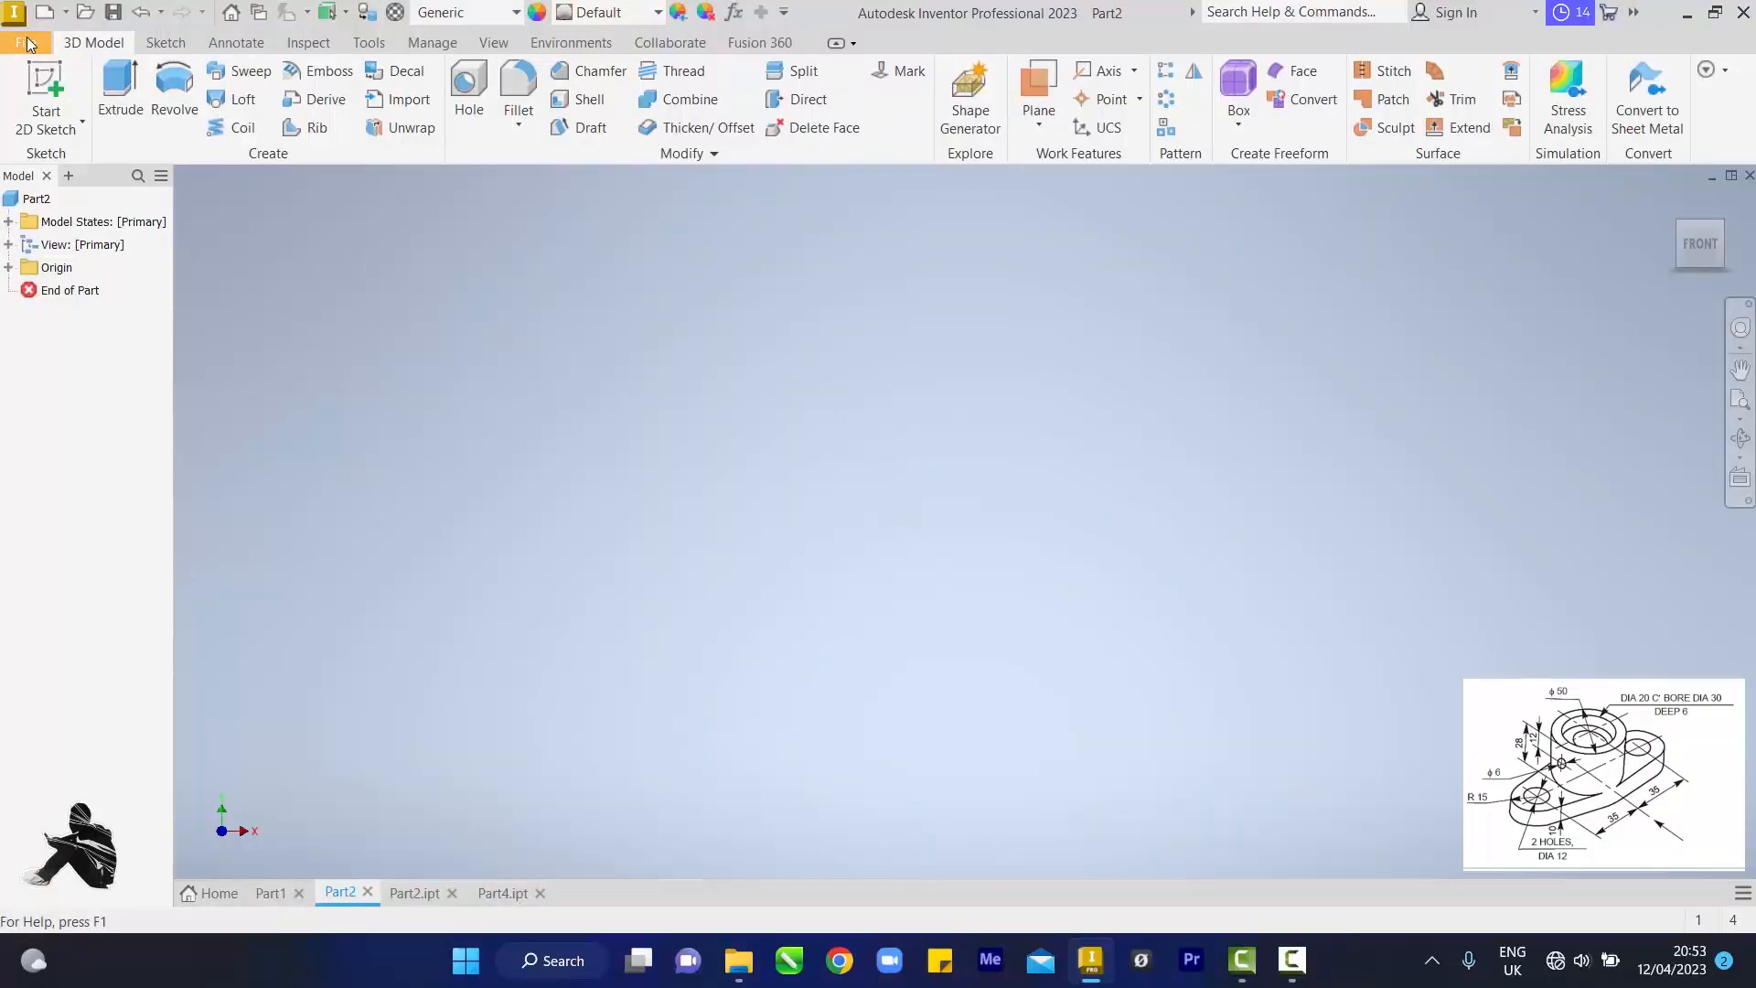
left_click(45, 92)
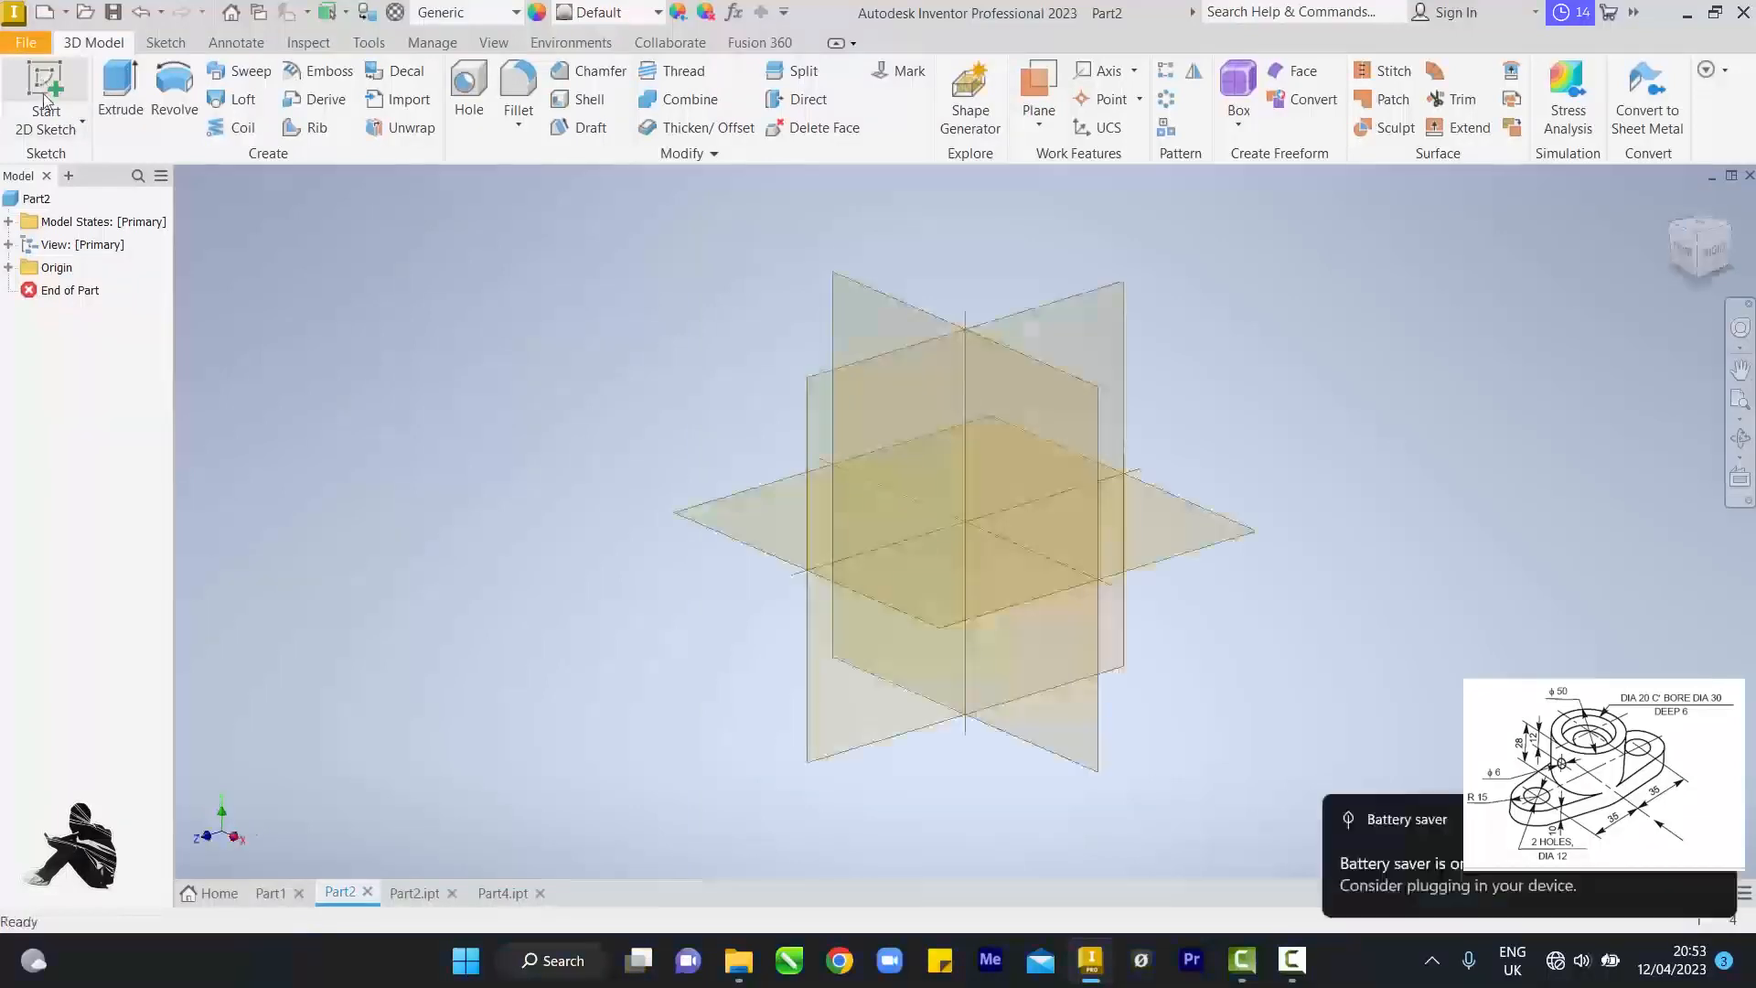
left_click(750, 509)
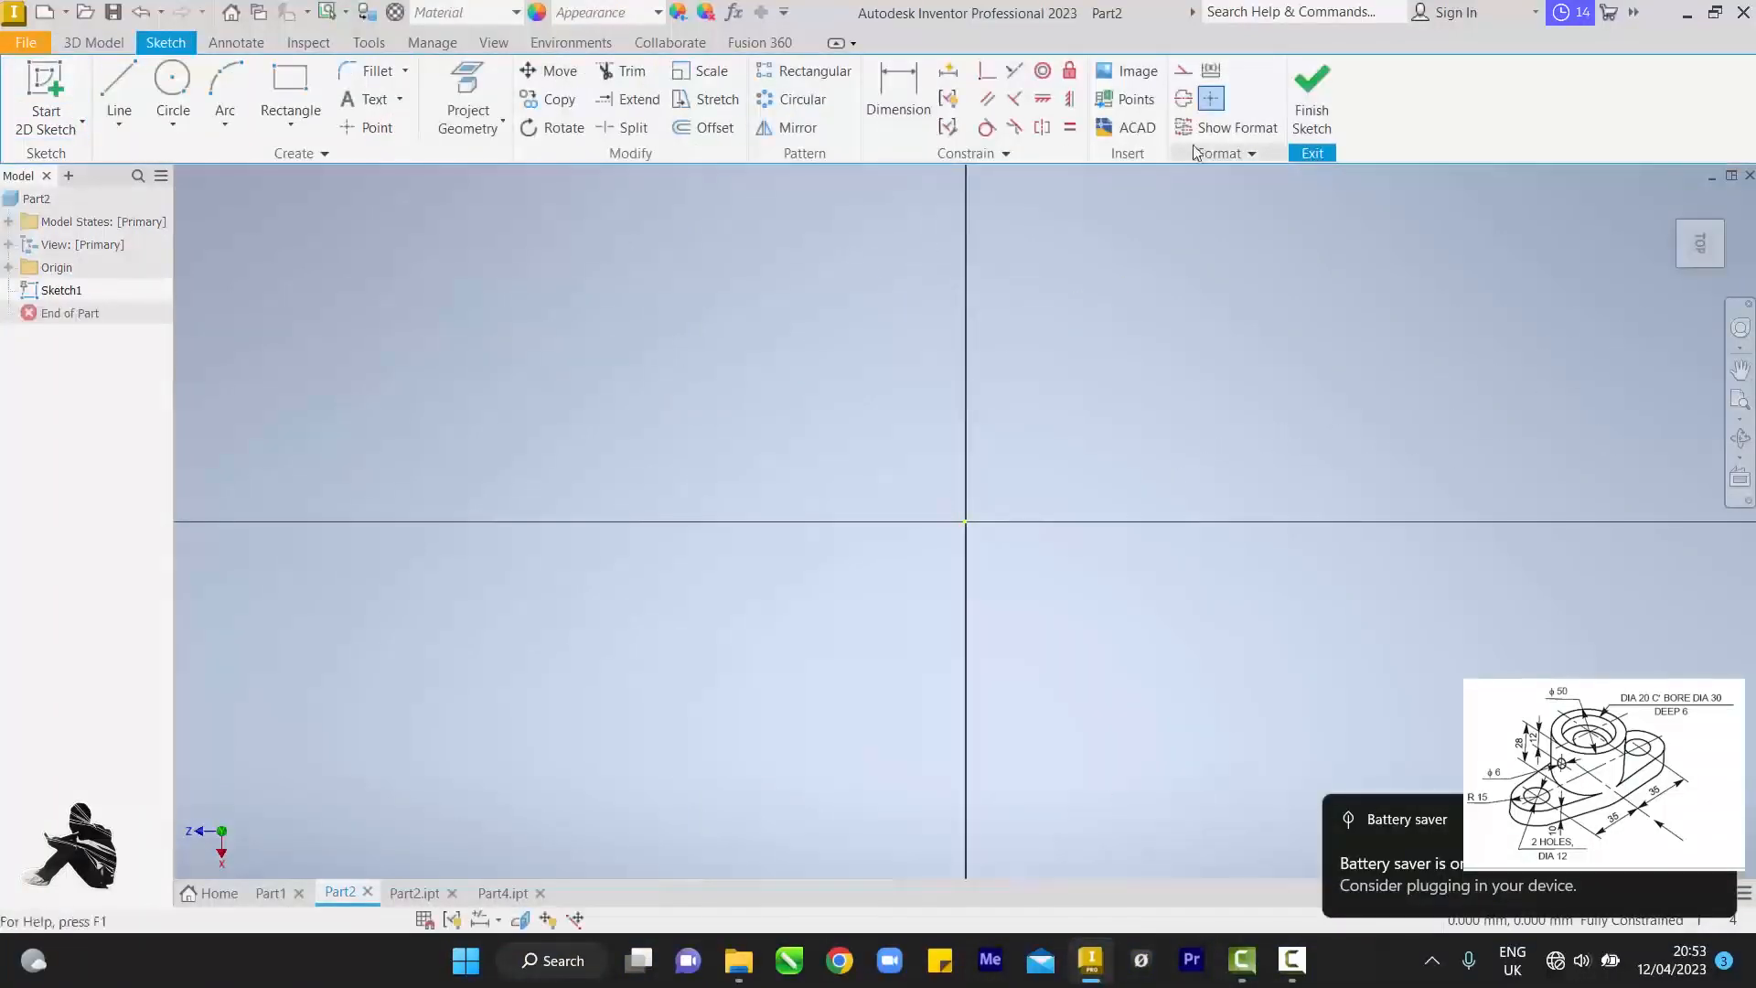
- Draw a 50 mm diameter circle centred on the sketch origin
left_click(170, 87)
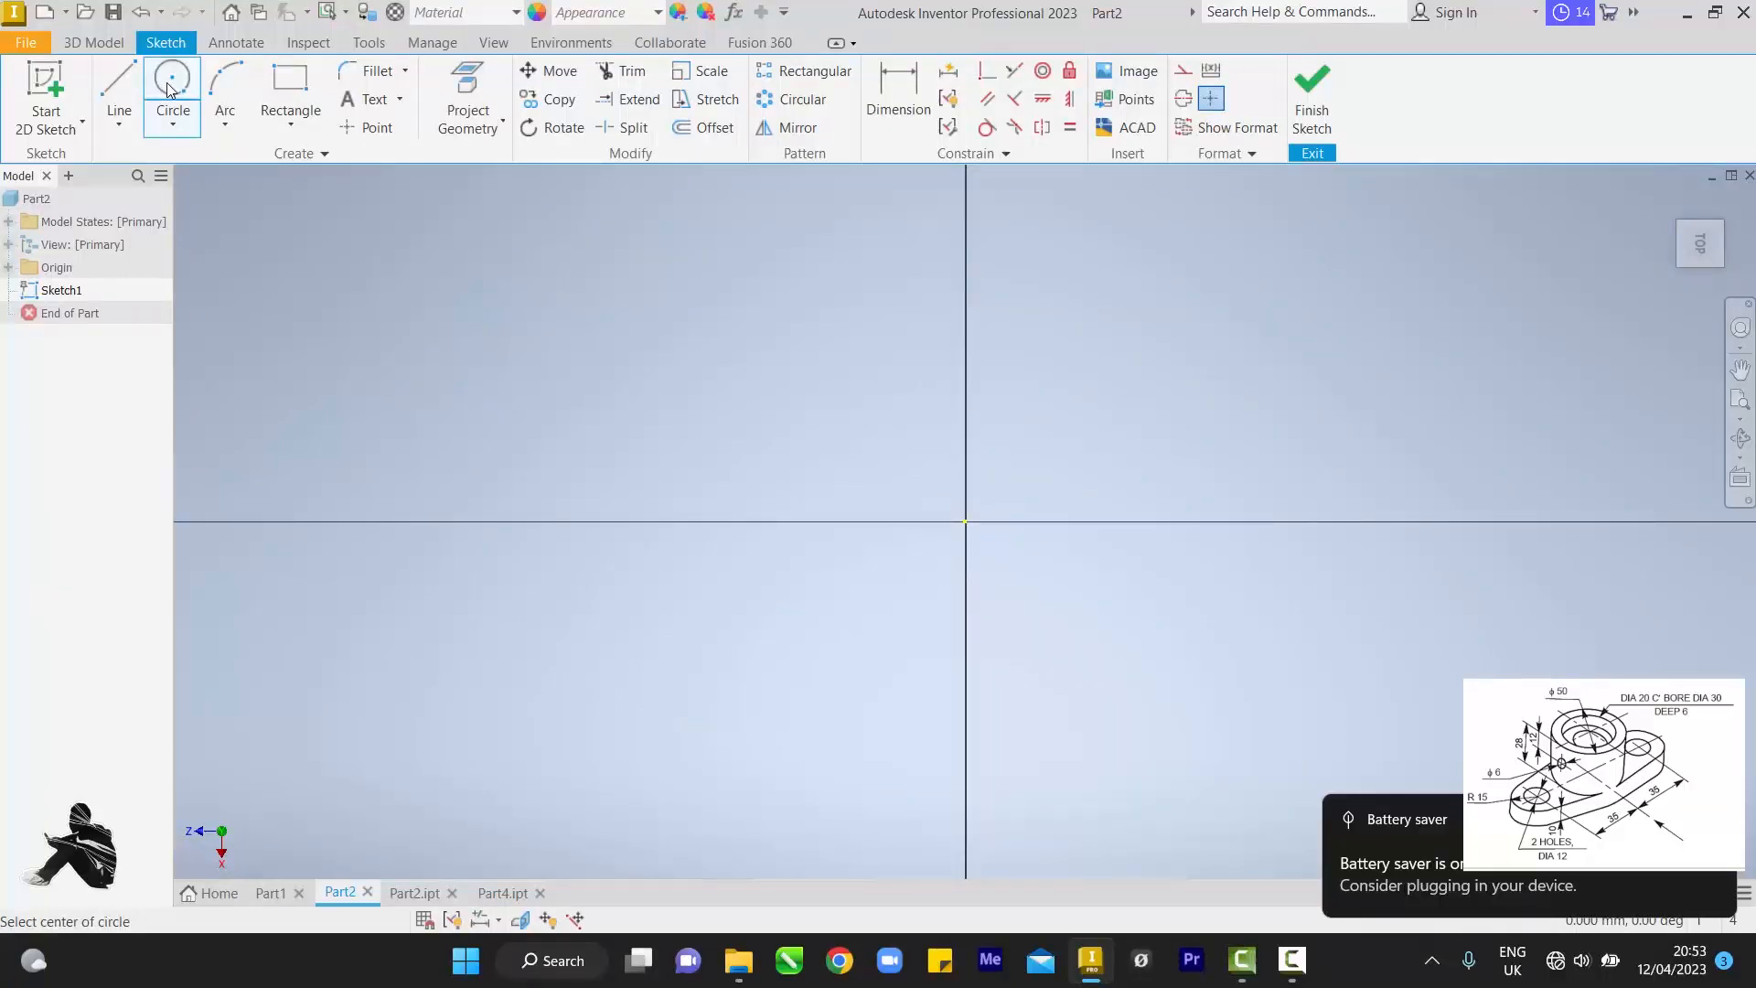
left_click(965, 521)
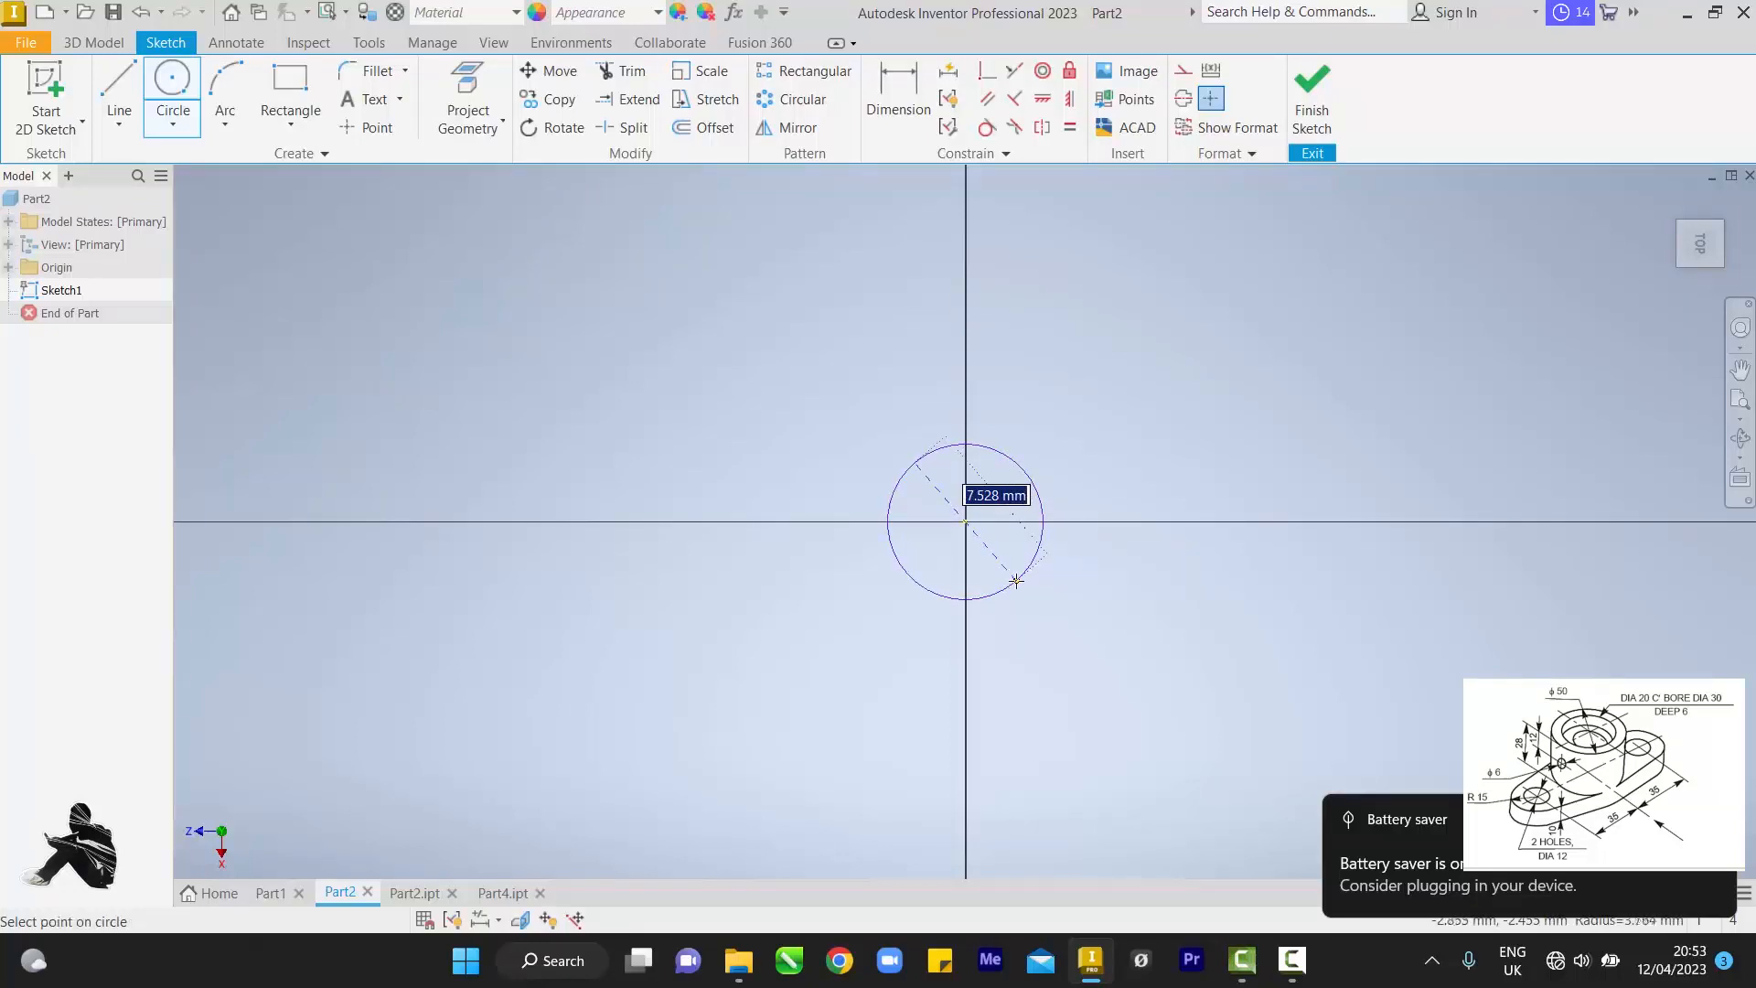
type("50")
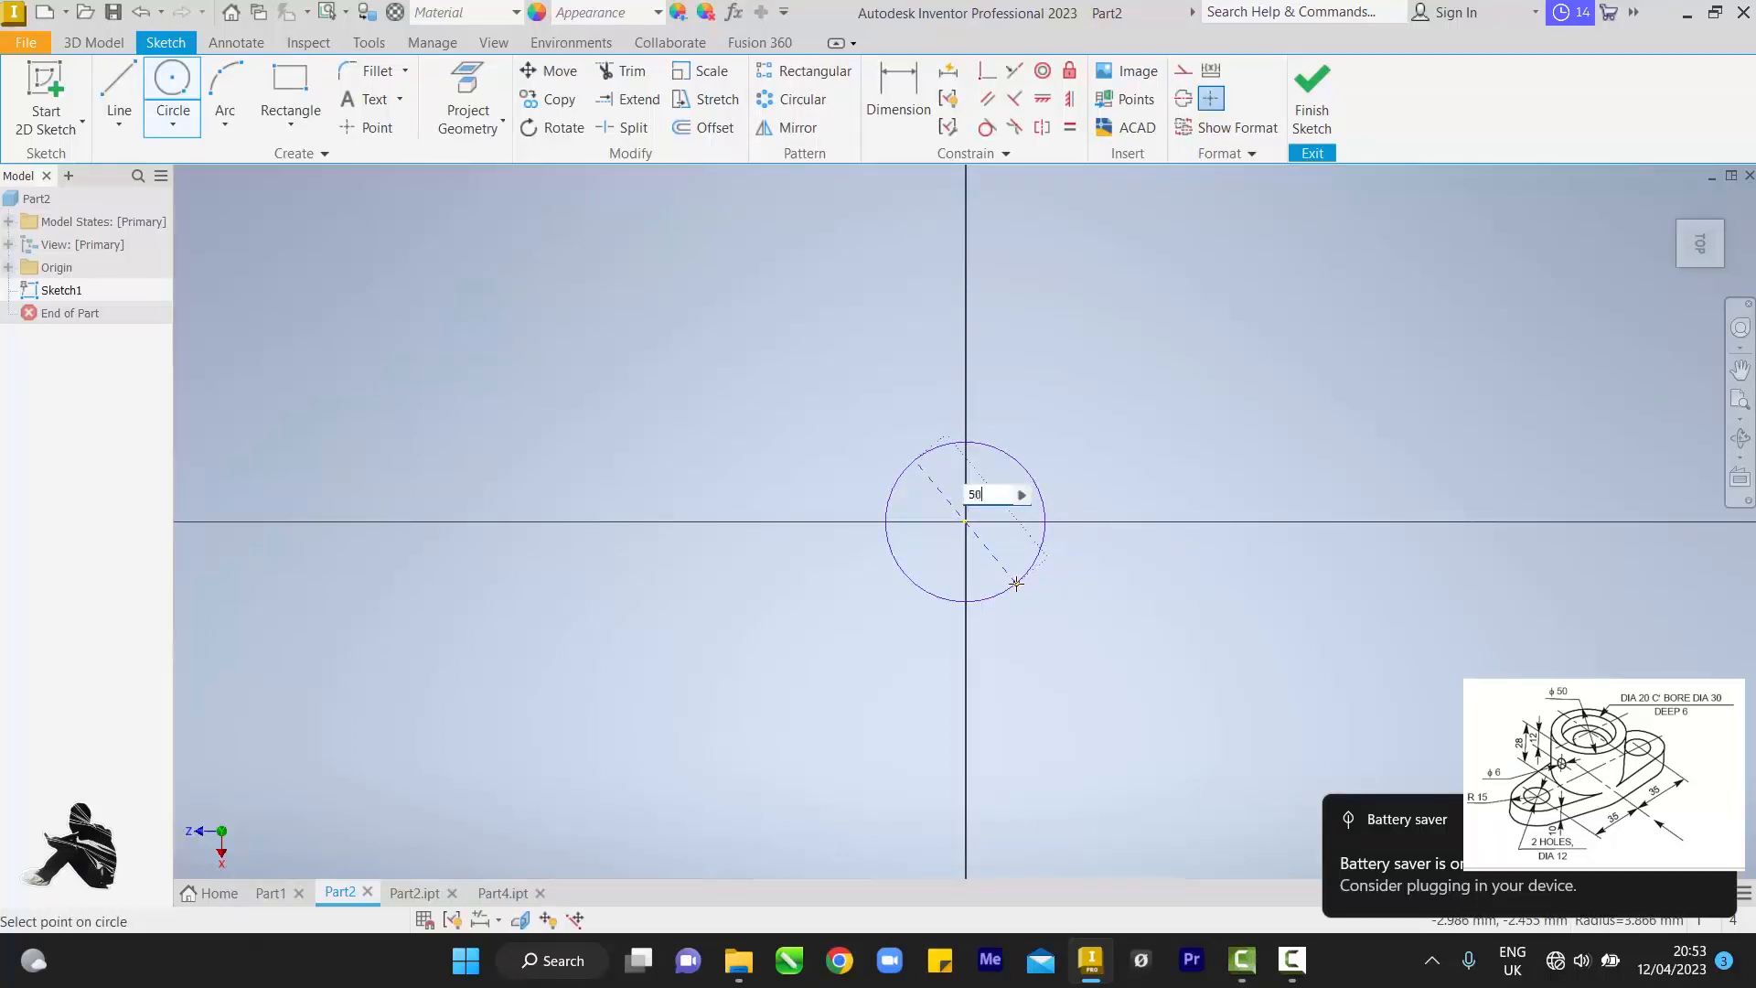
key("Return")
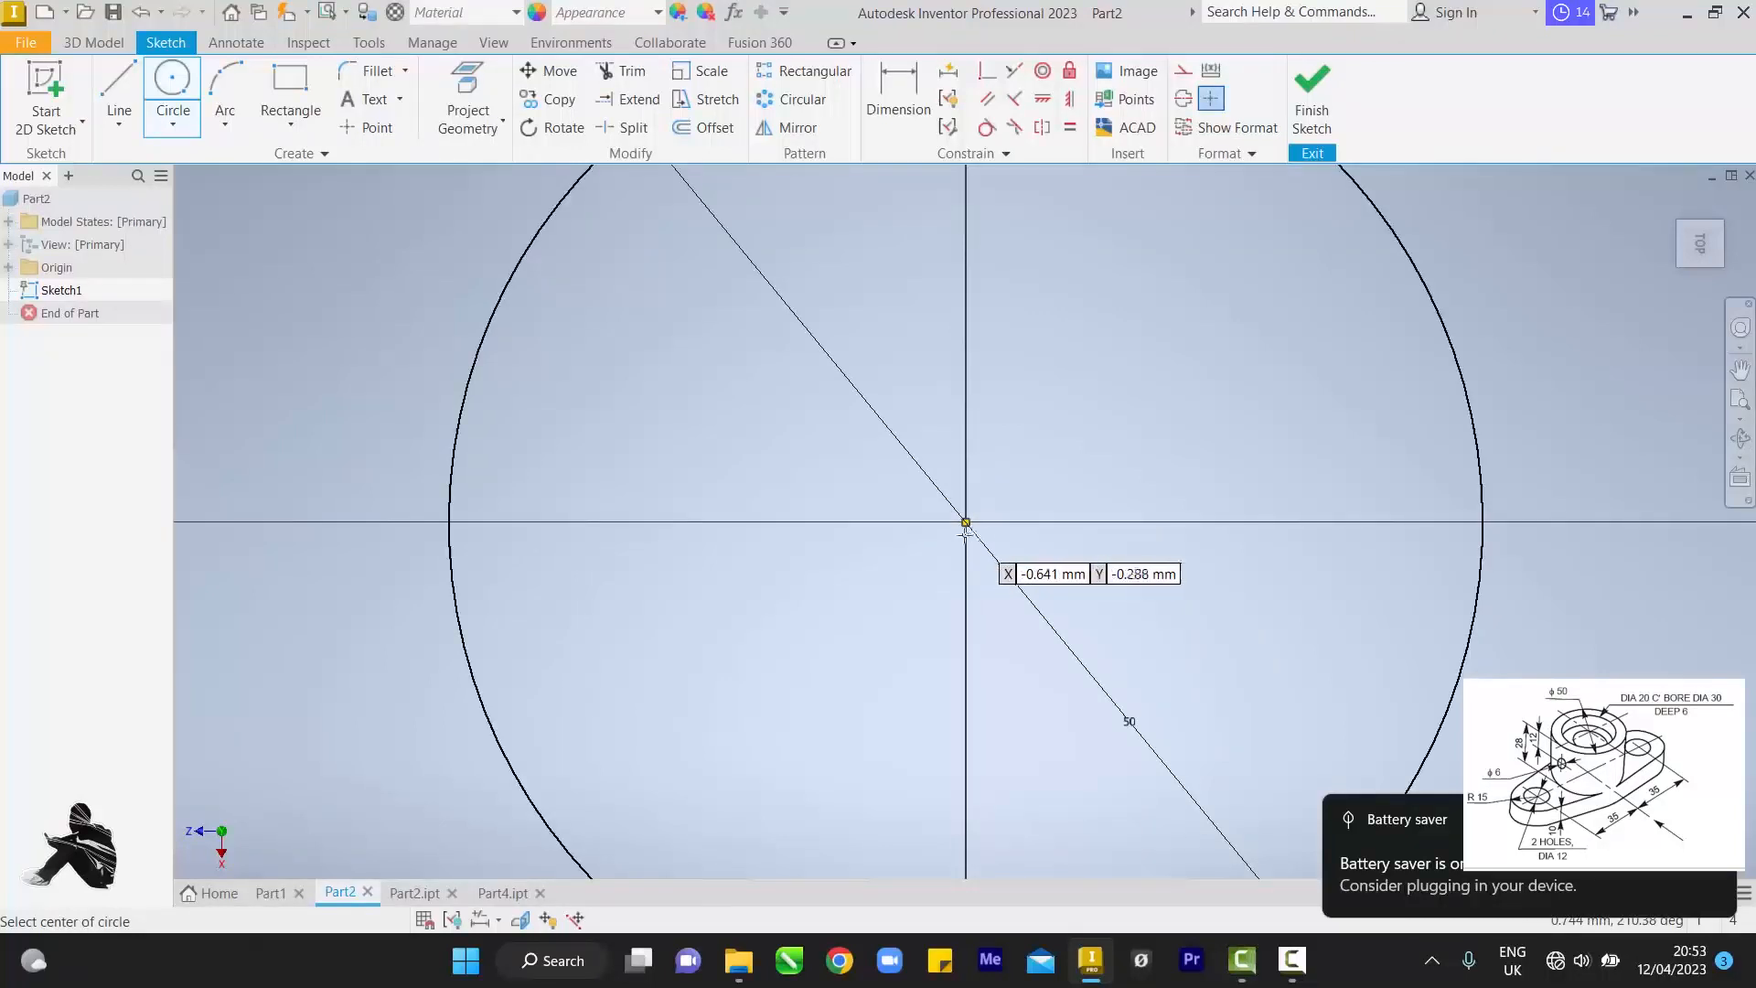
- Add two concentric circles of 30 mm and 20 mm diameter at the origin inside the 50 mm circle
left_click(965, 523)
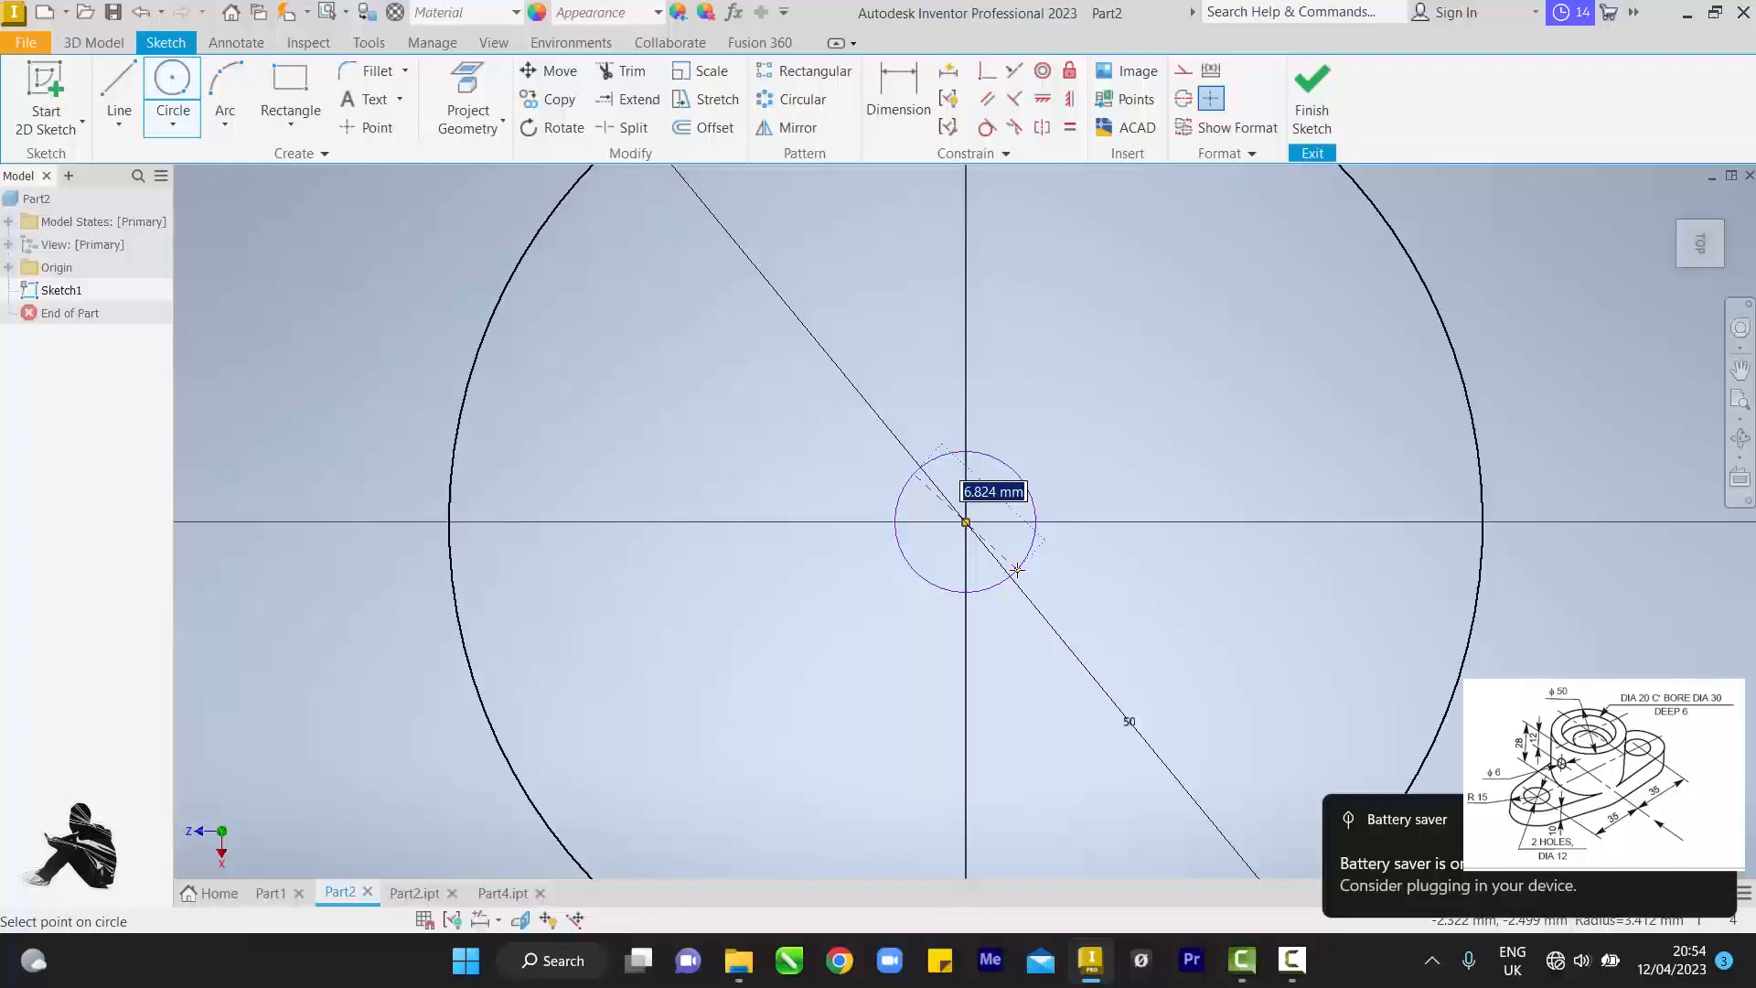
type("30")
key("Return")
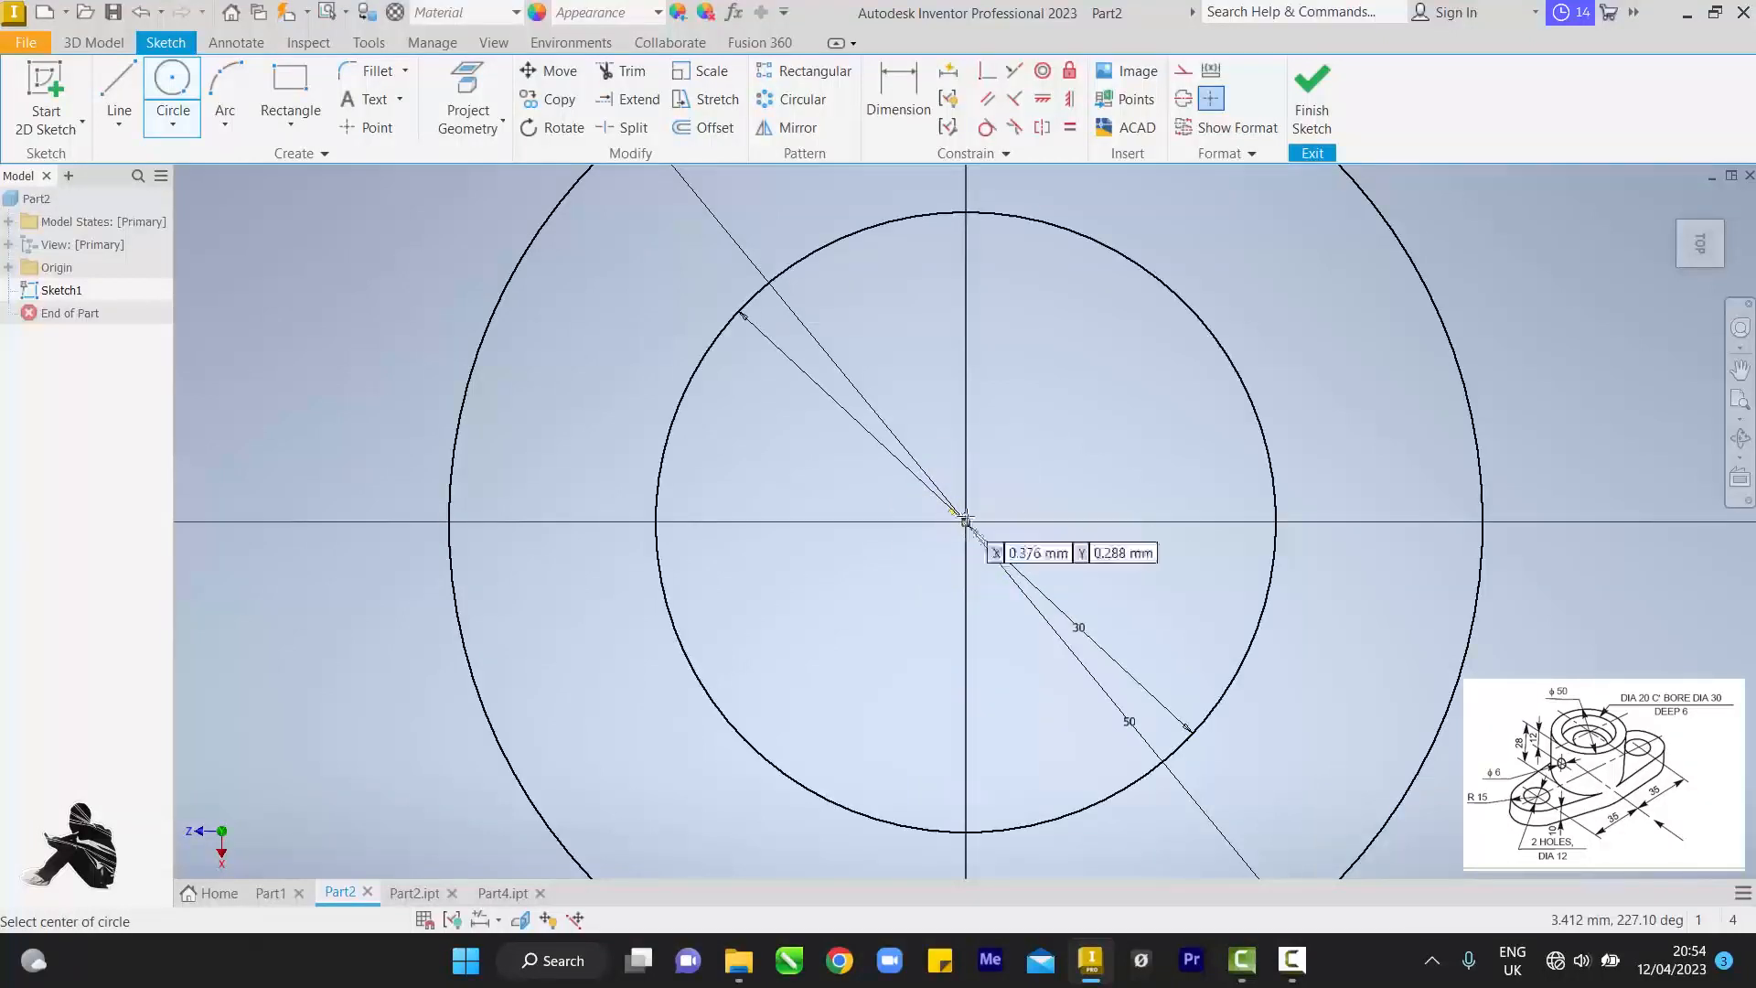
left_click(965, 522)
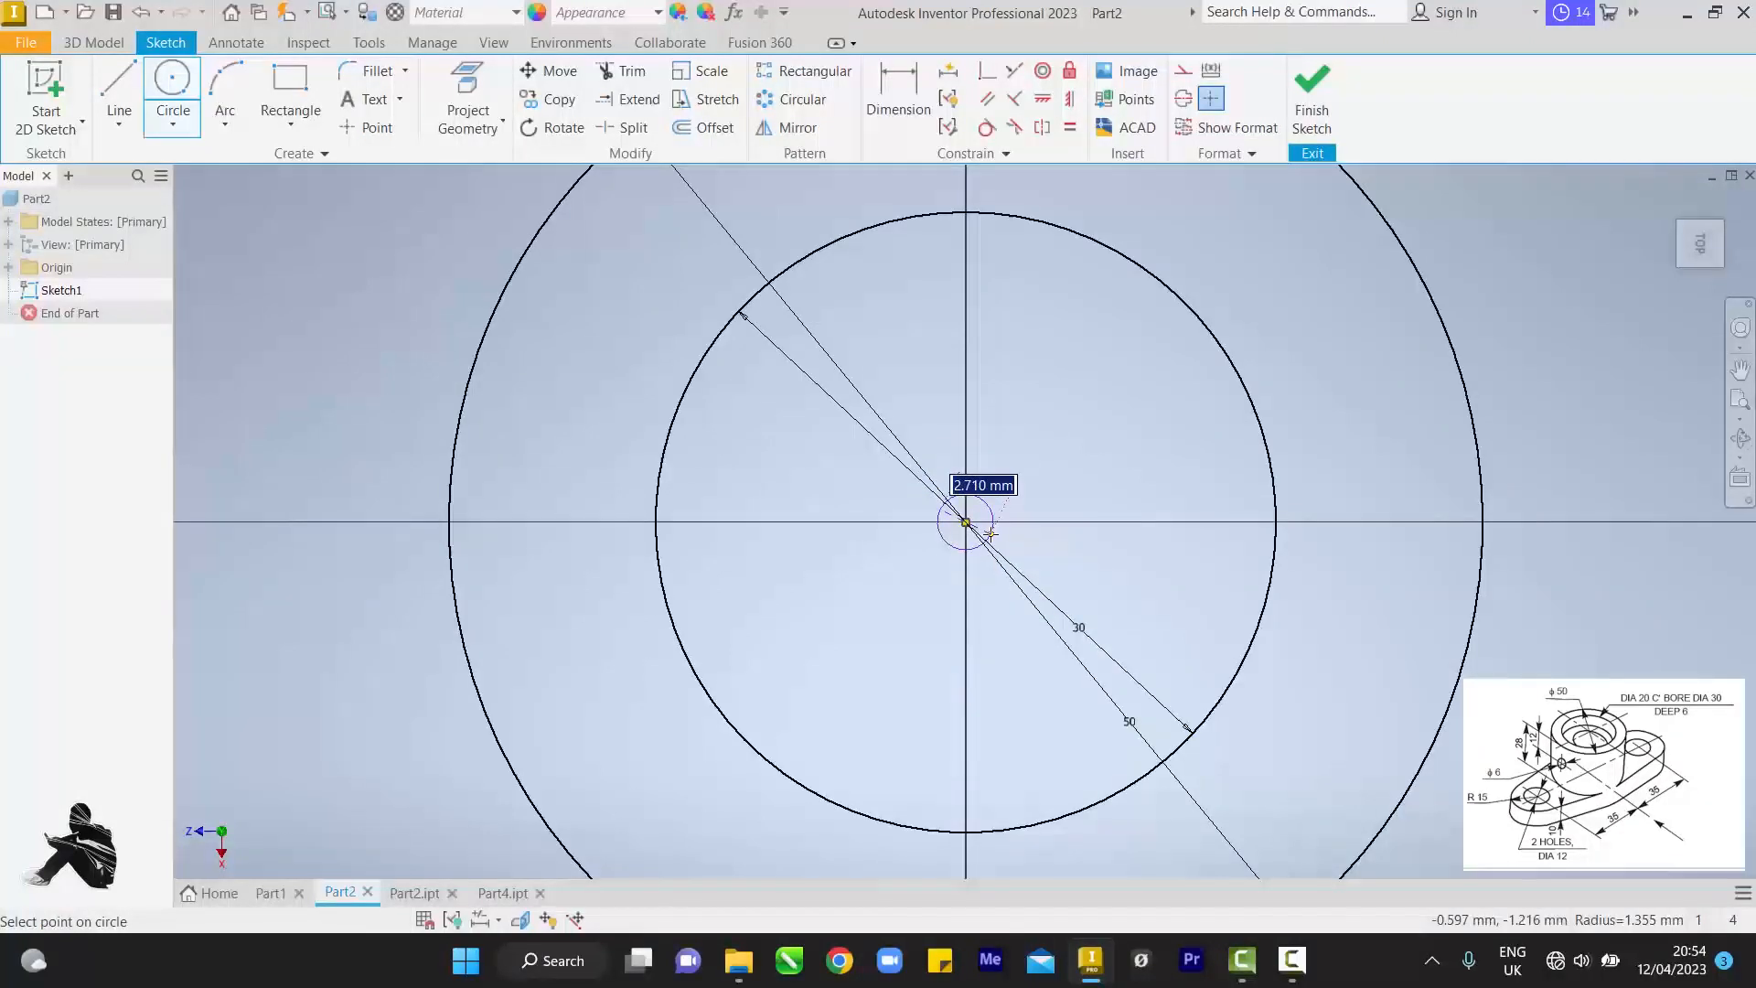
type("20")
key("Return")
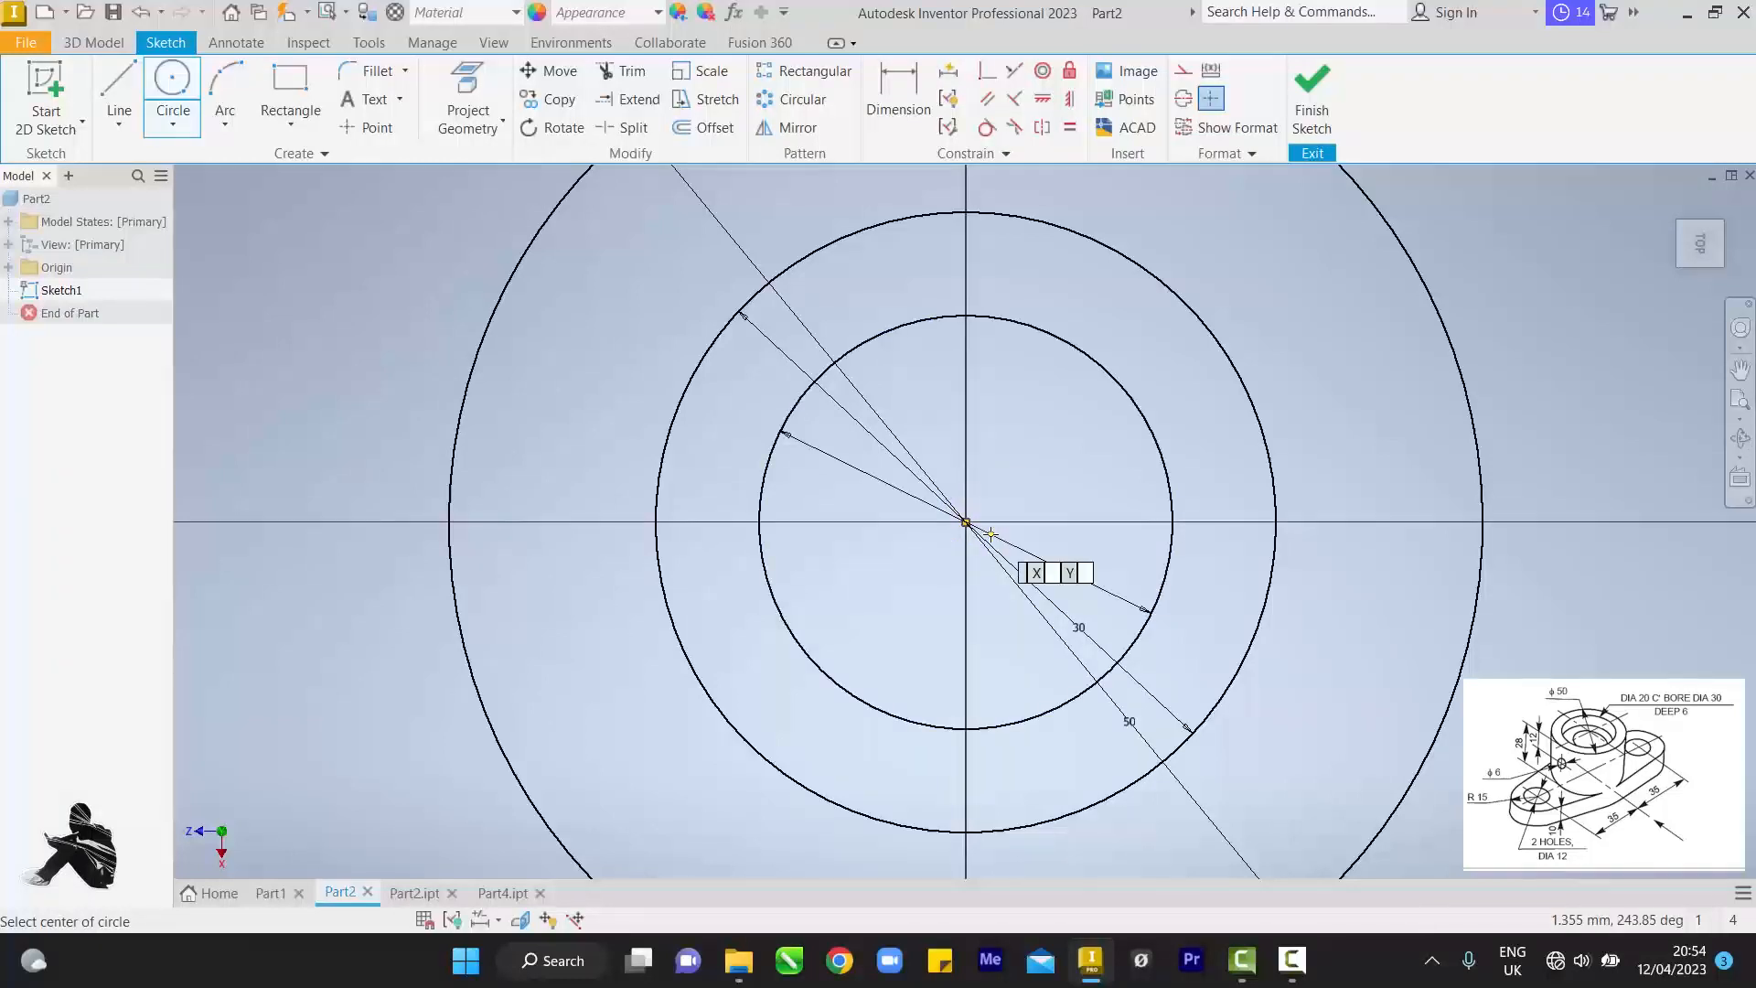
- Draw concentric 30 mm and 12 mm diameter circles on the horizontal axis, about 48 mm to the right of the origin
scroll(1015, 529, "down", 4)
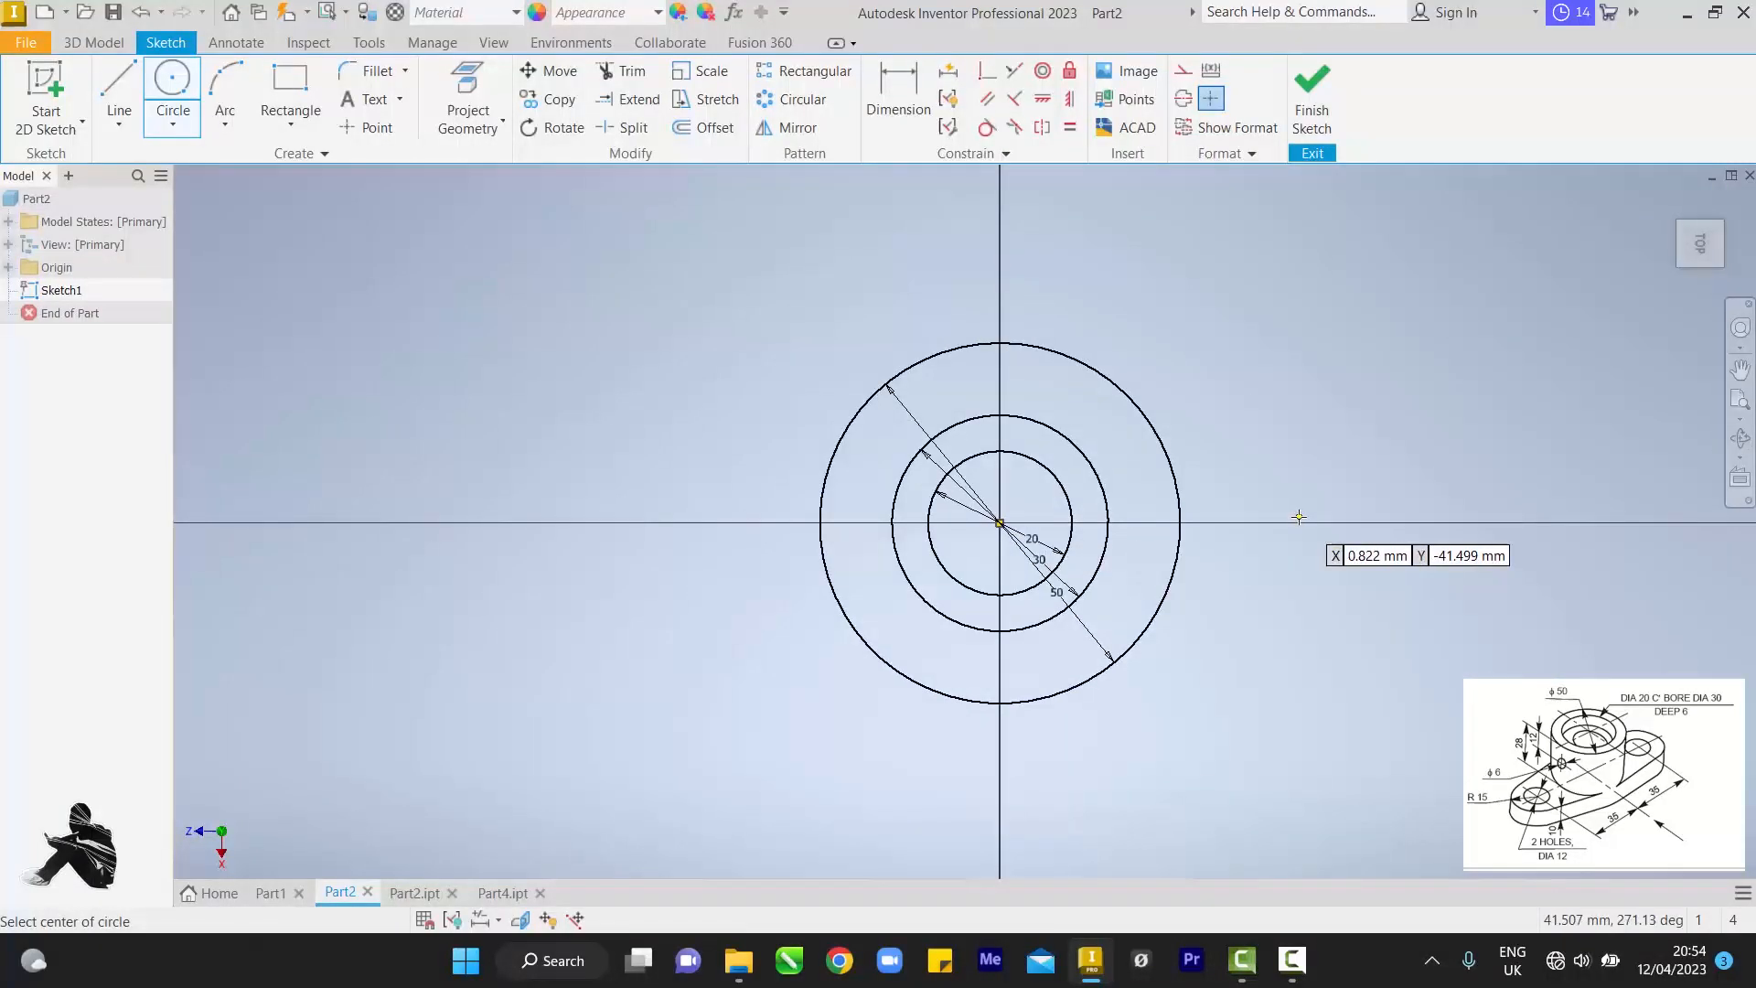
left_click(1346, 523)
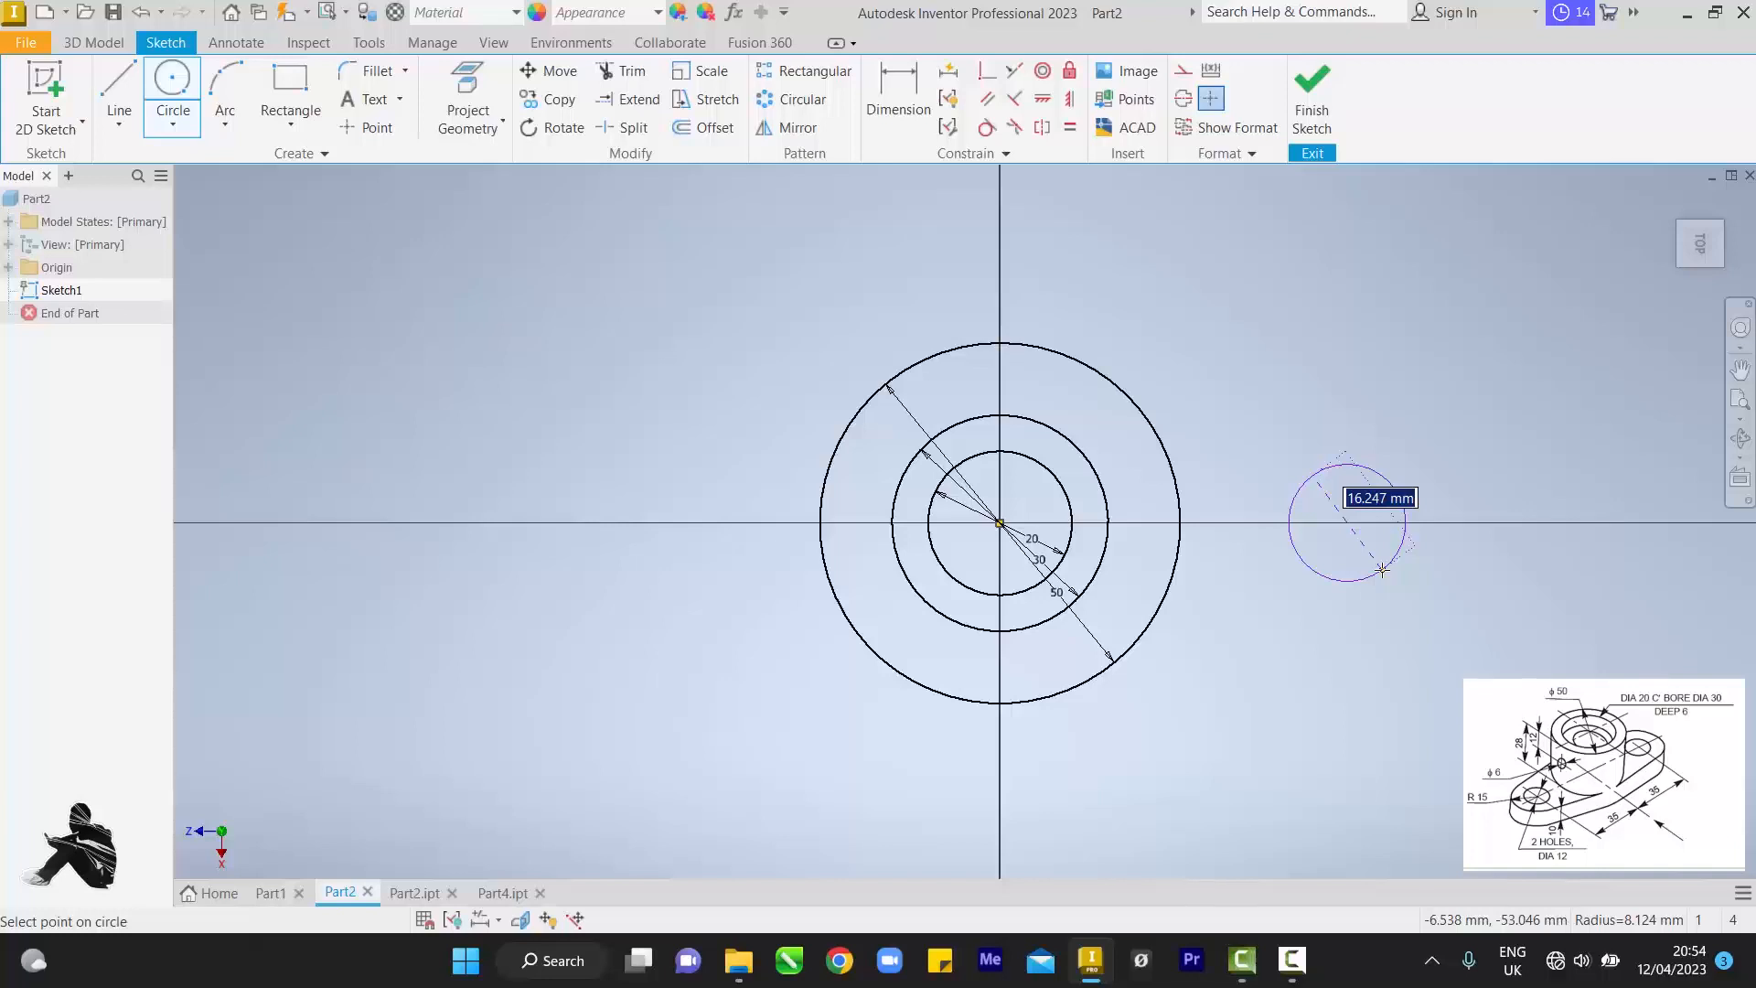
type("3")
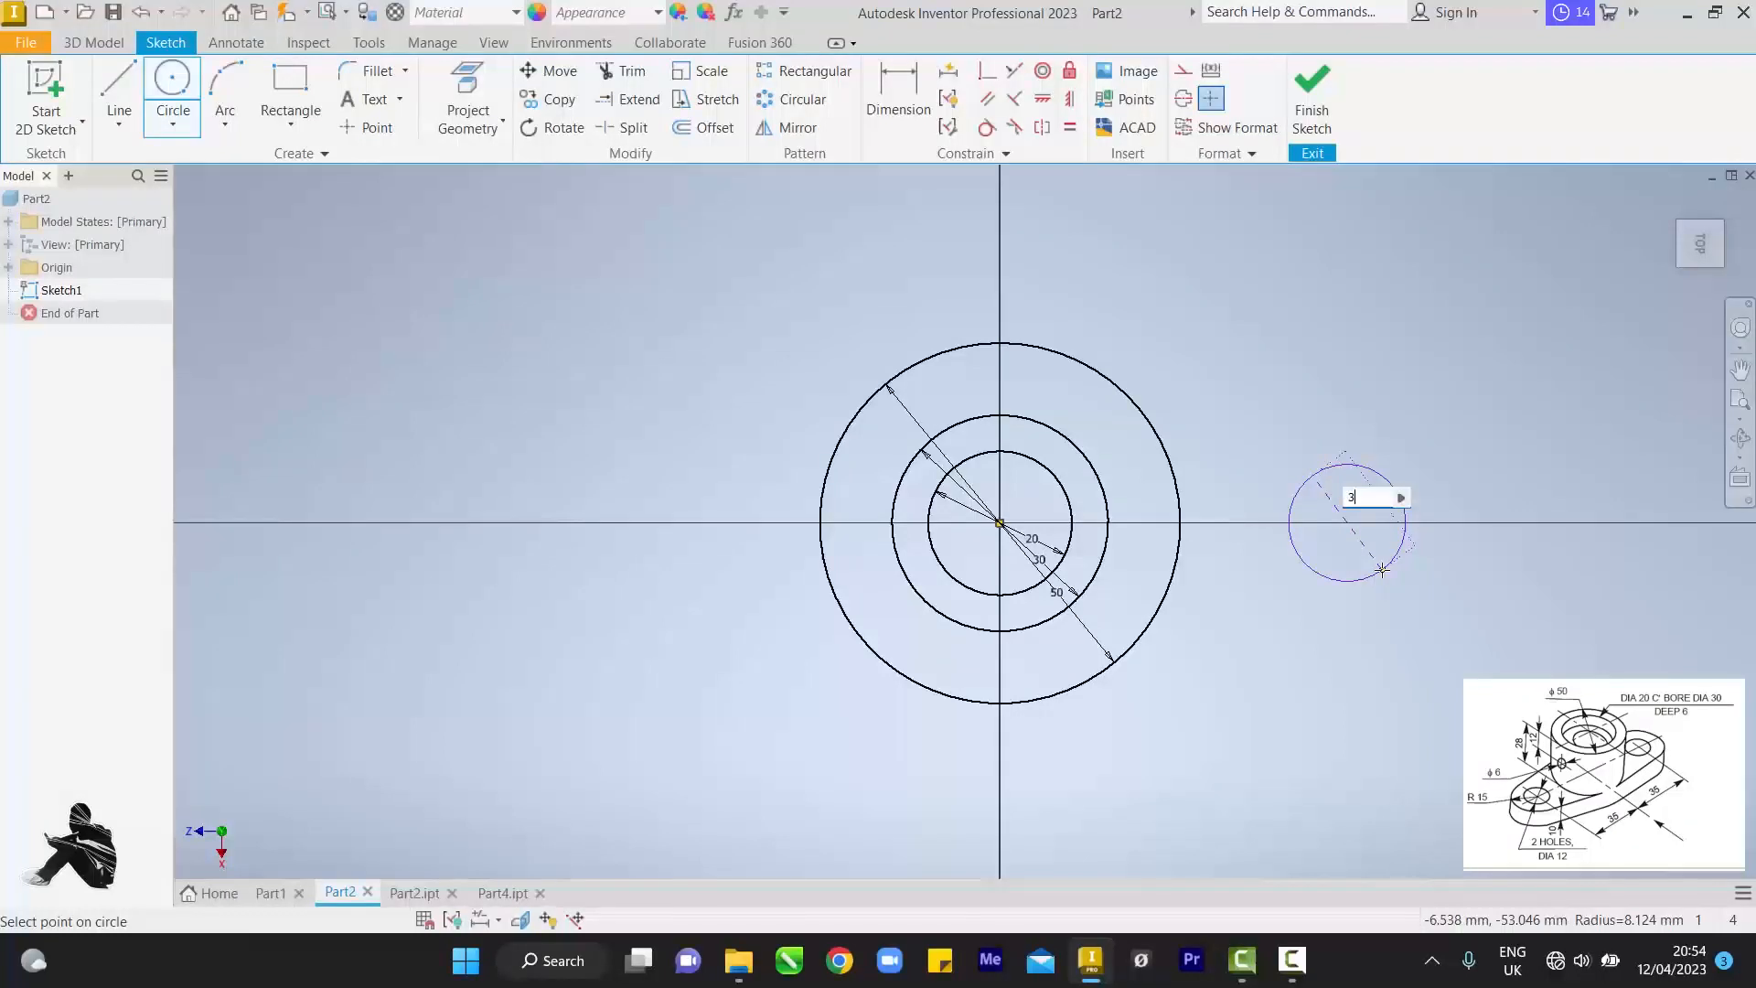
type("0")
key("Return")
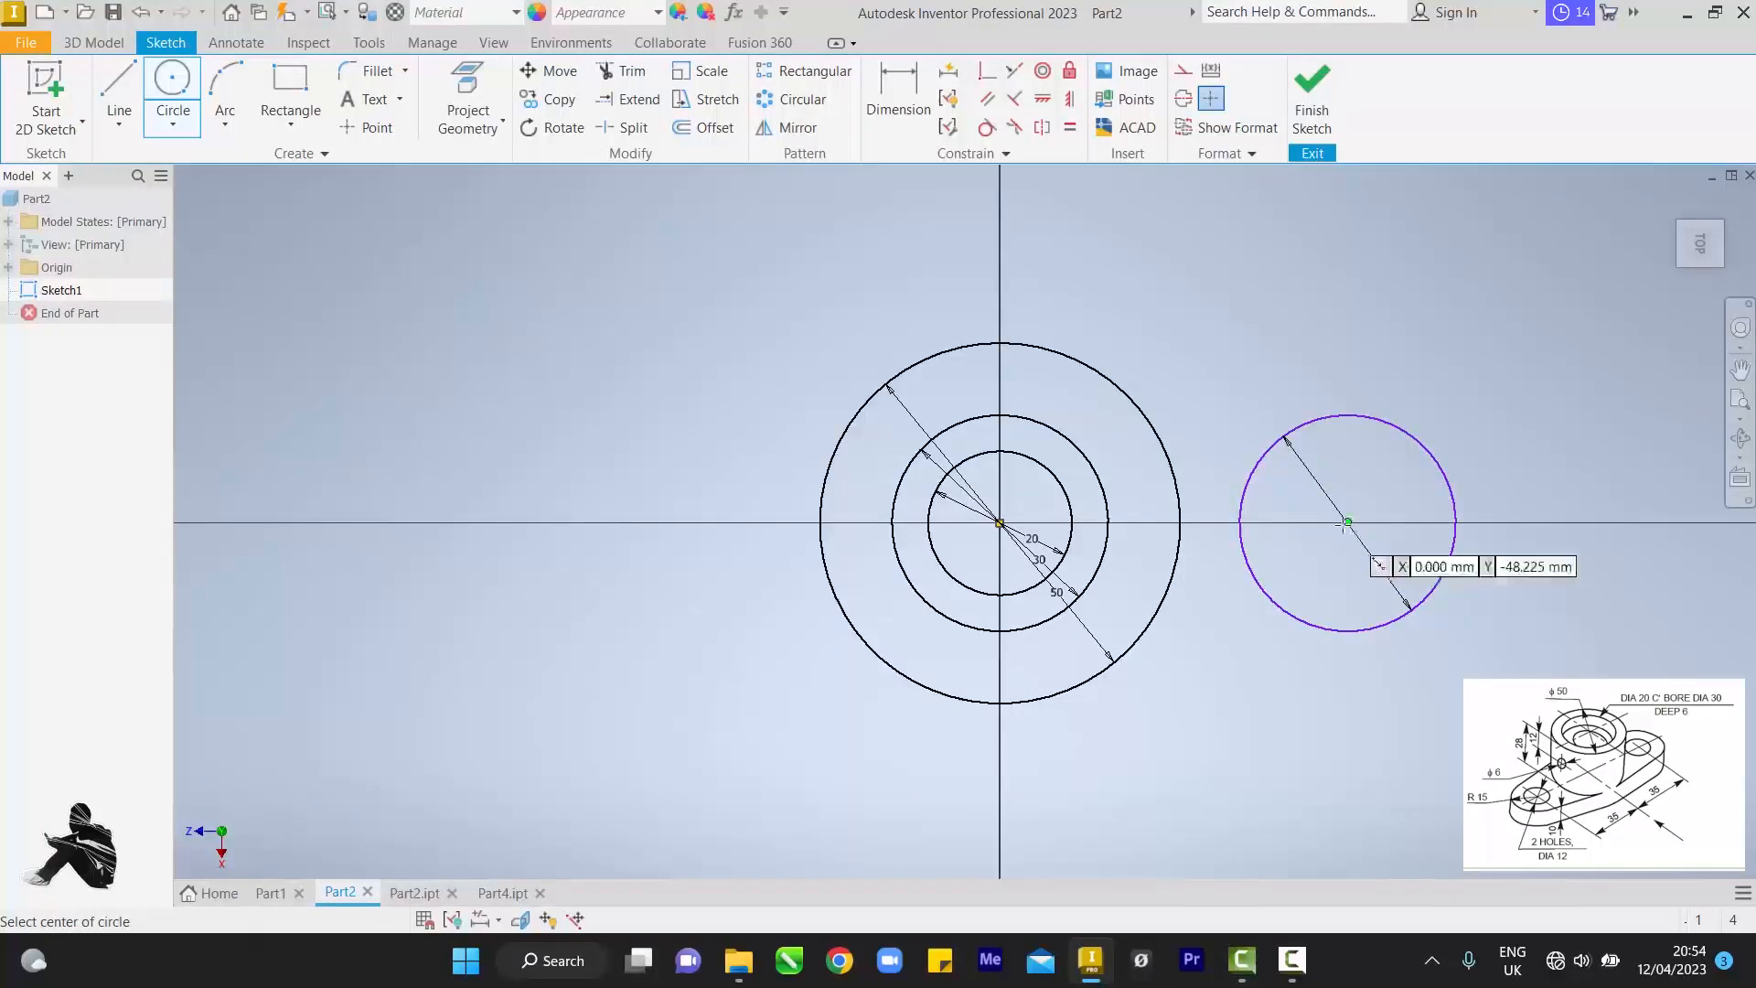
left_click(1346, 522)
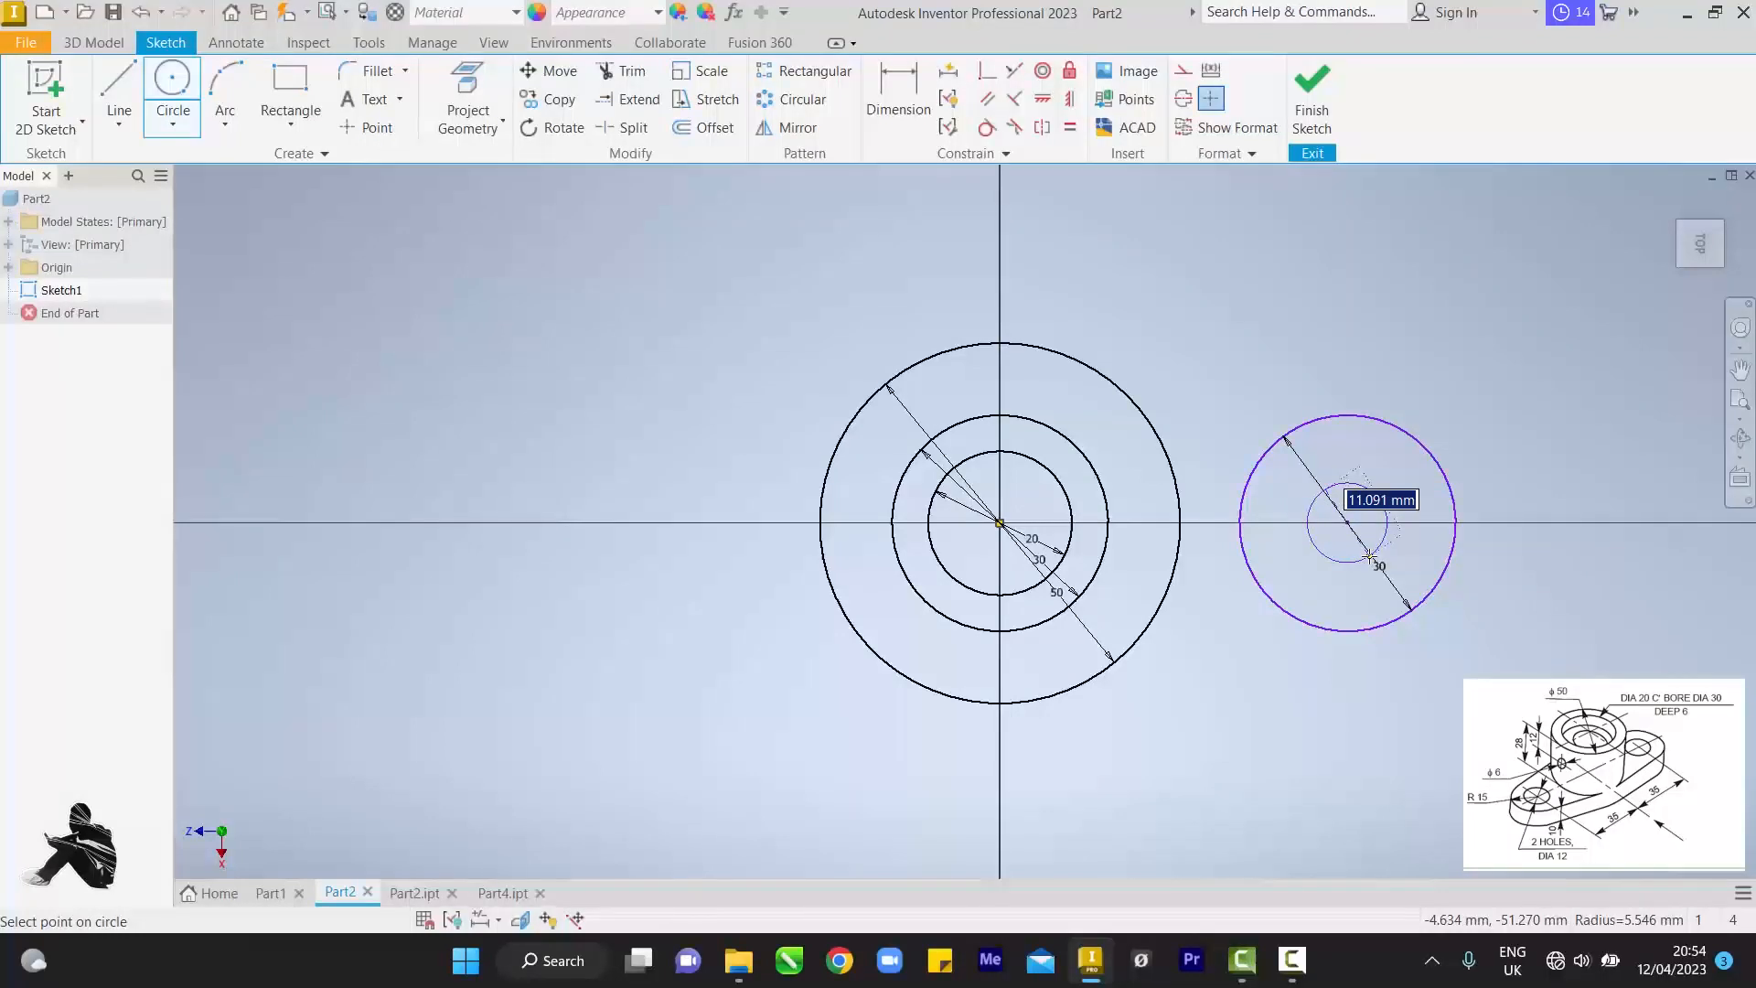
type("12")
key("Return")
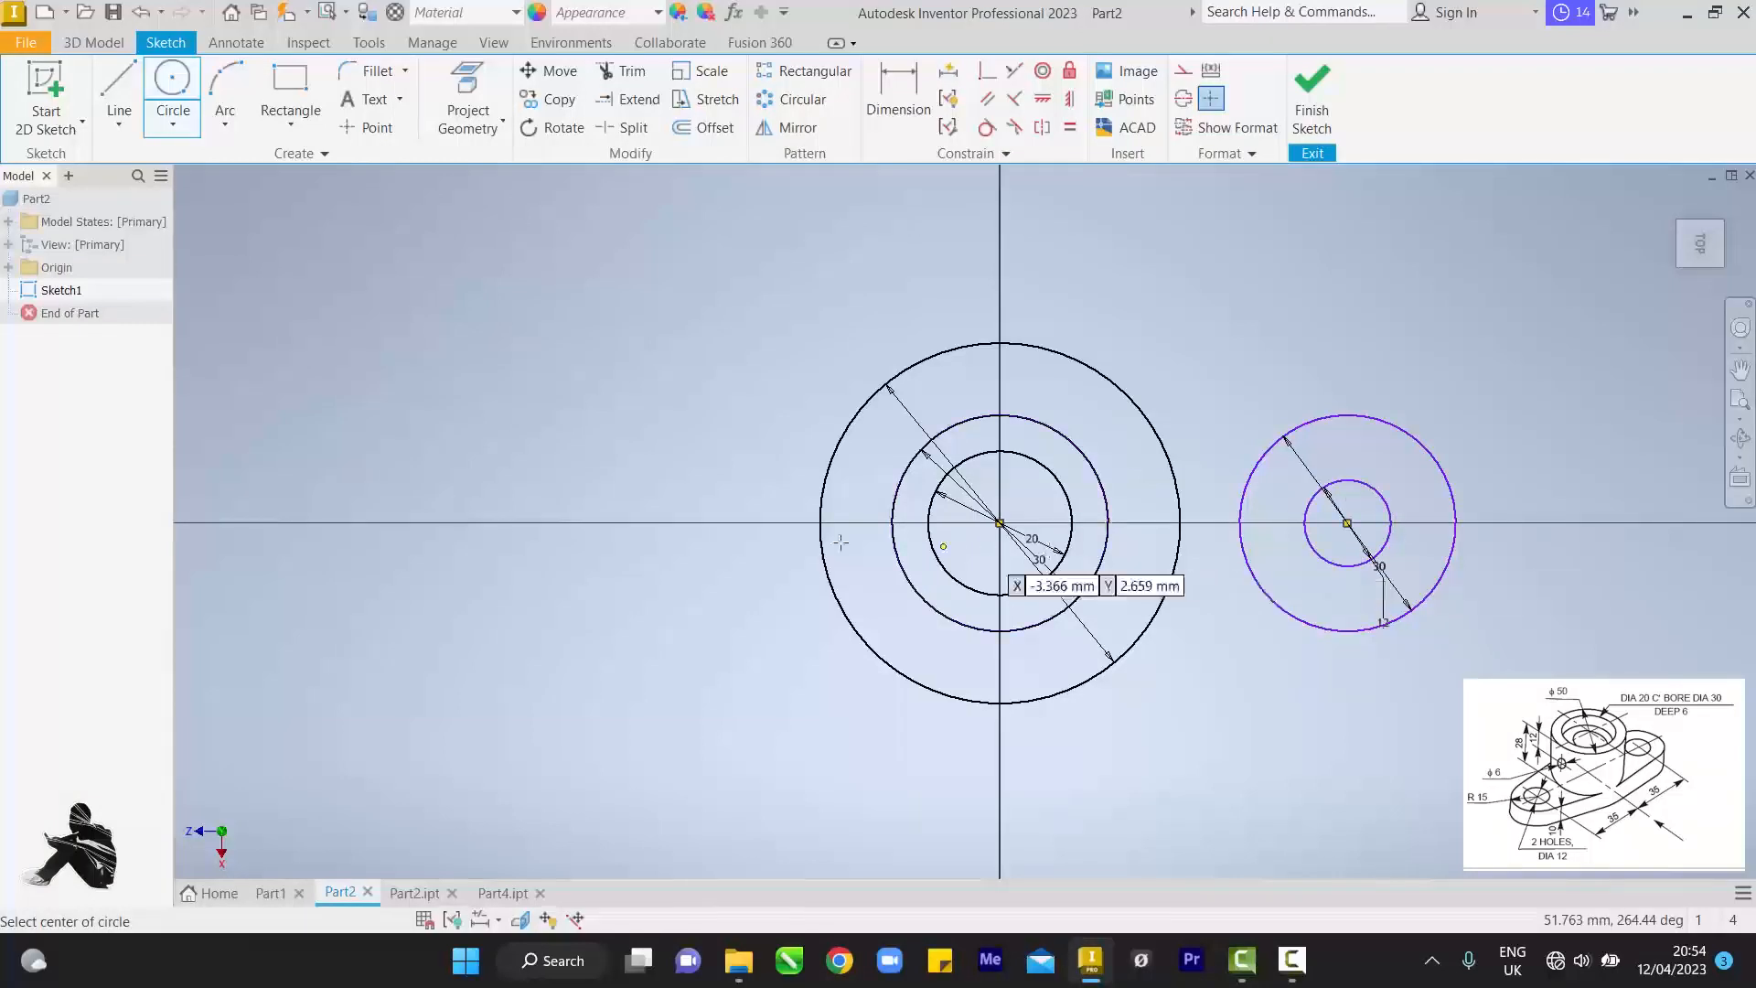
- Draw concentric 12 mm and 30 mm diameter circles on the horizontal axis, about 66 mm to the left of the origin
left_click(521, 522)
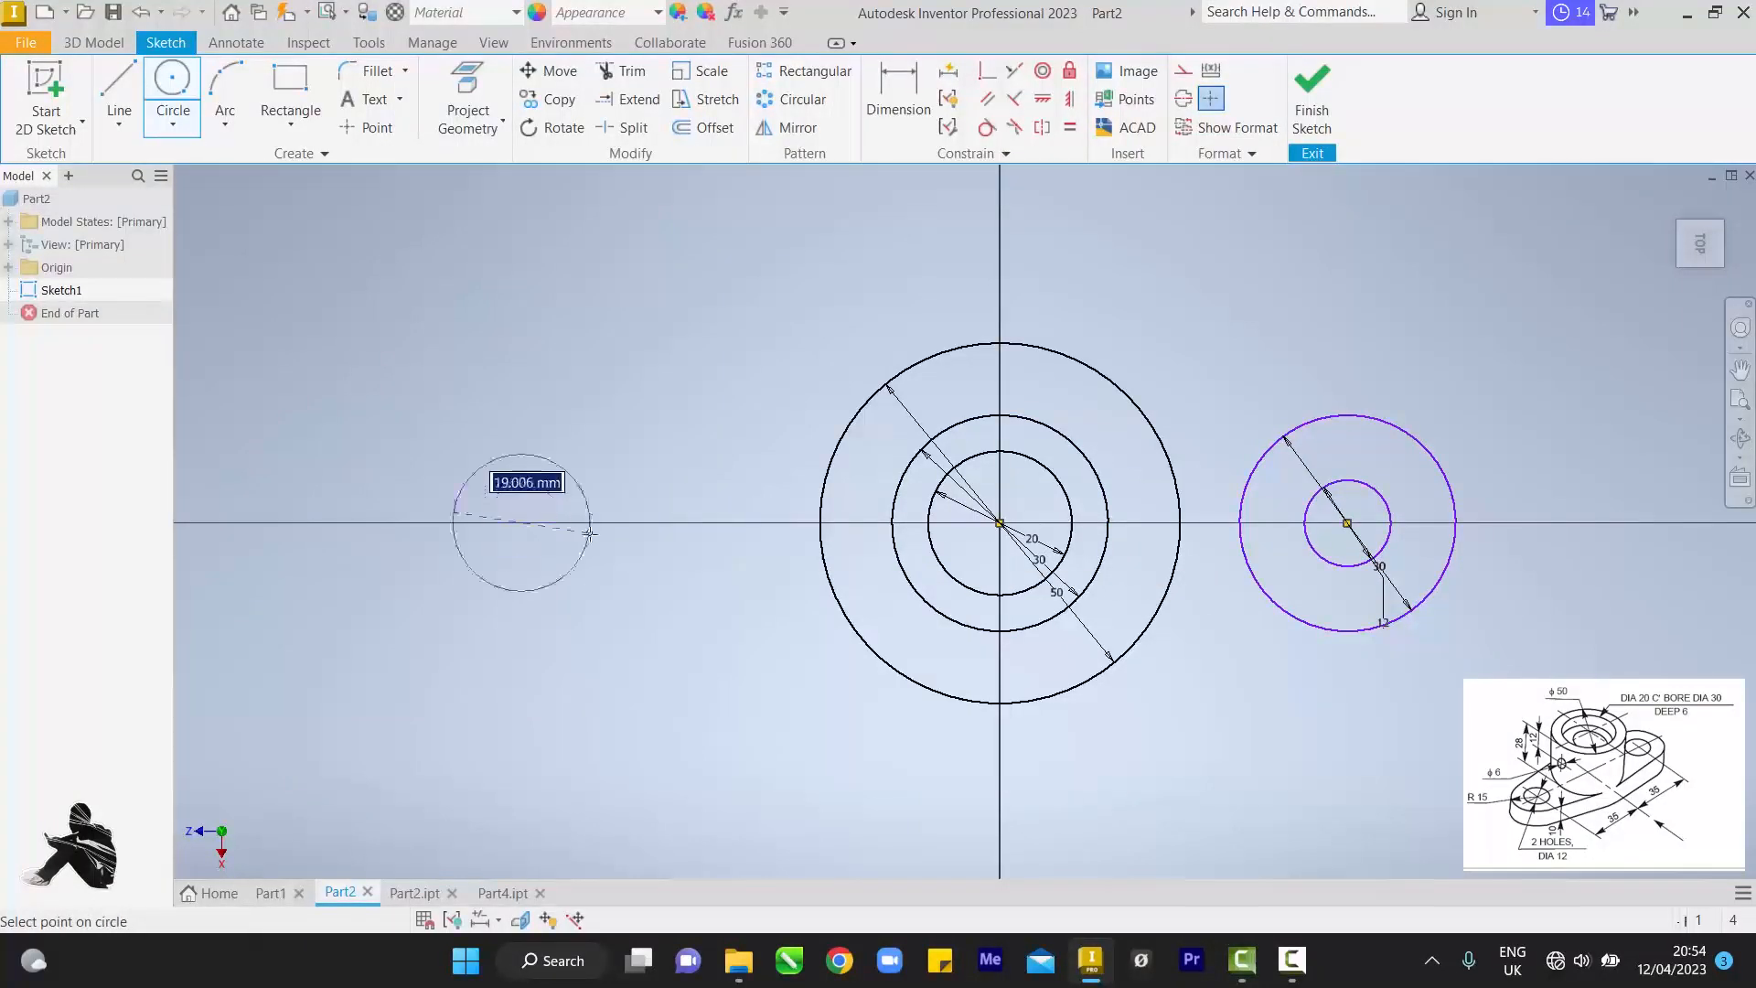
type("1")
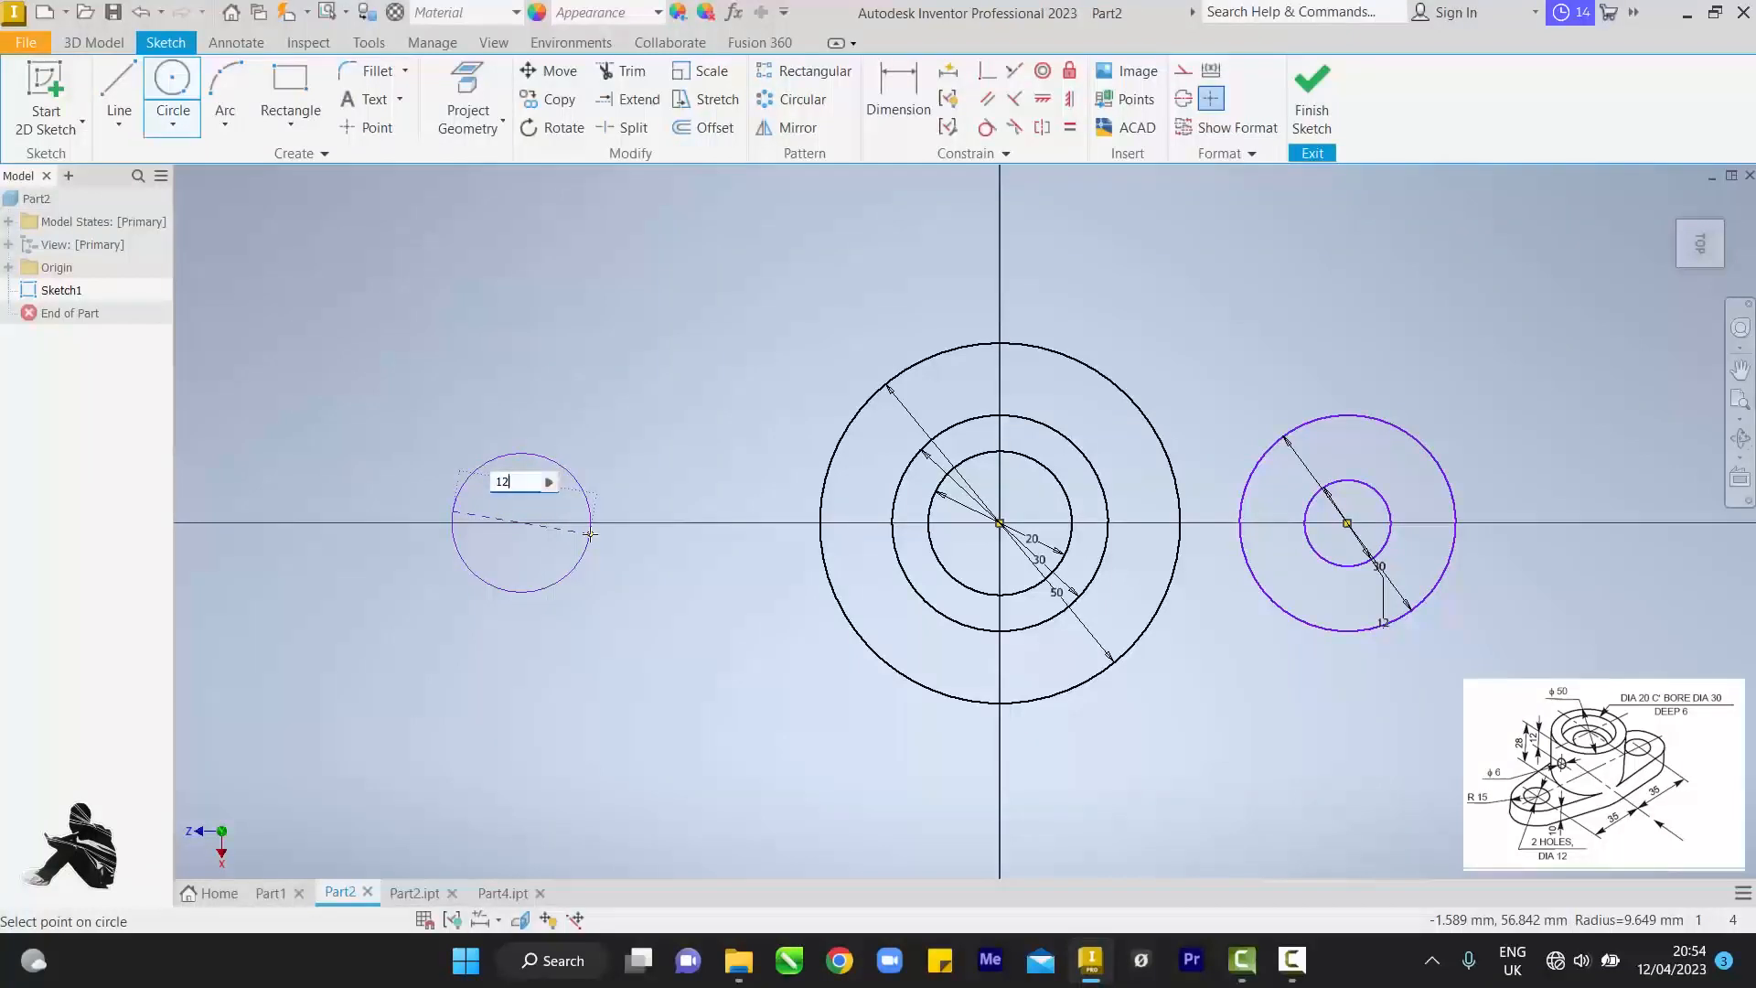
type("2")
key("Return")
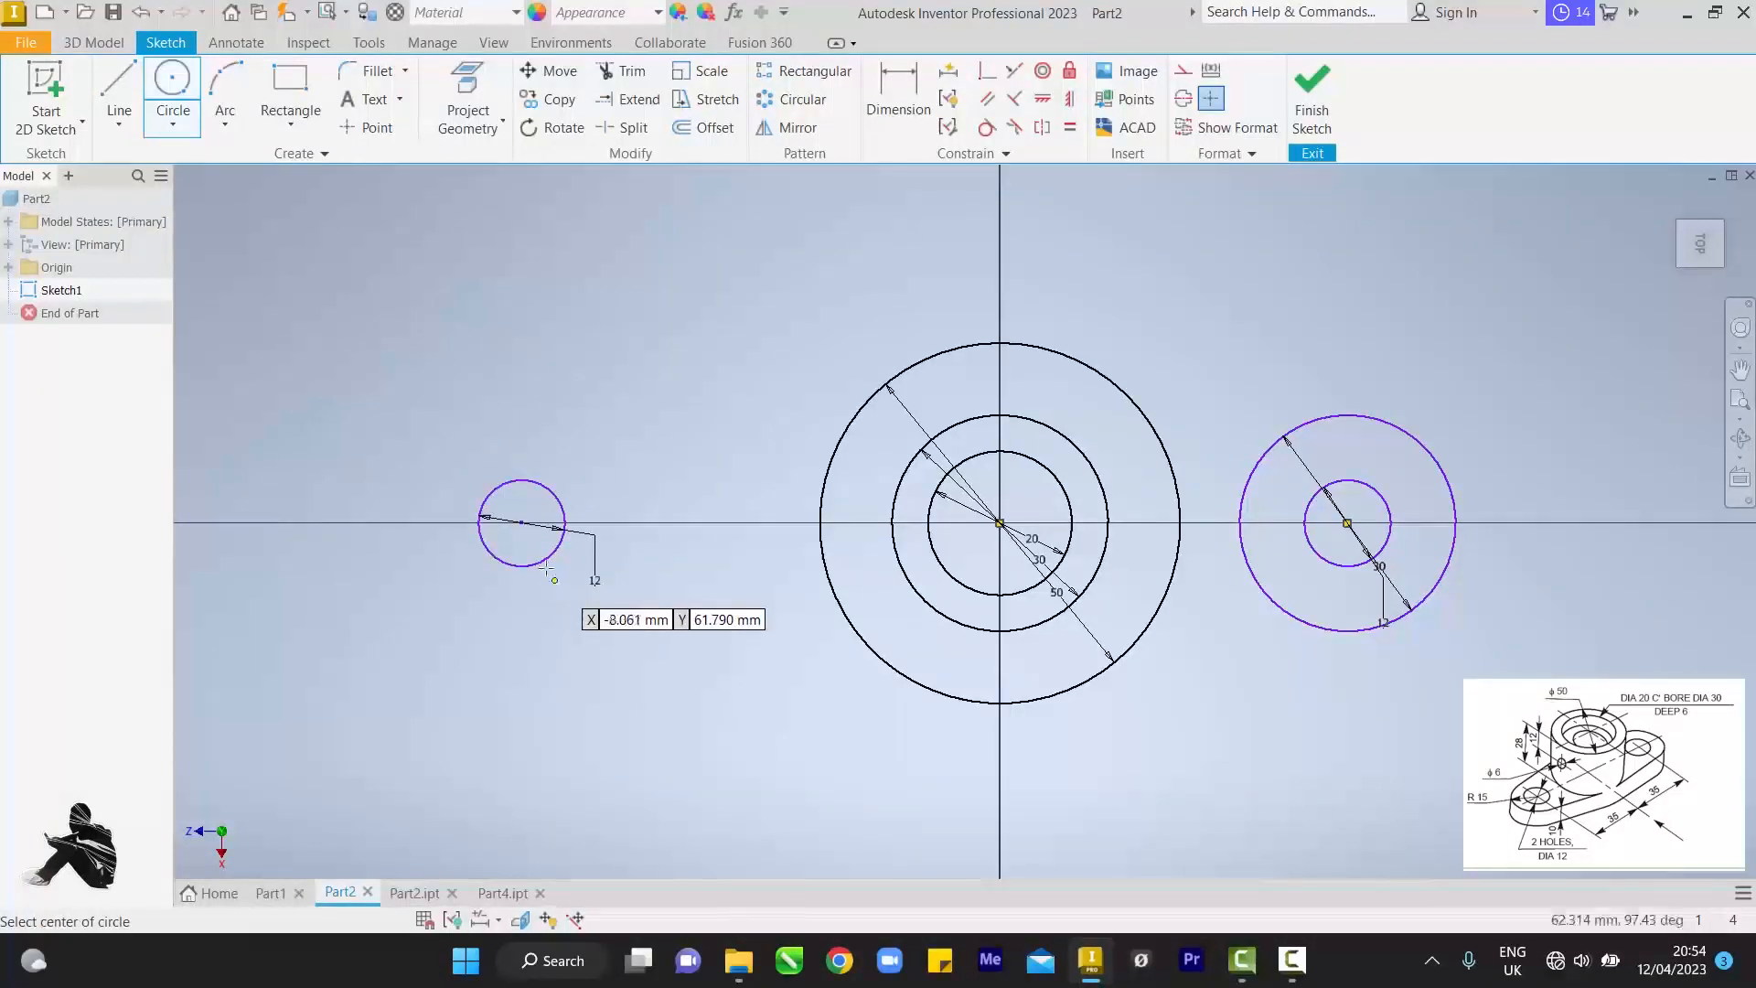
left_click(522, 522)
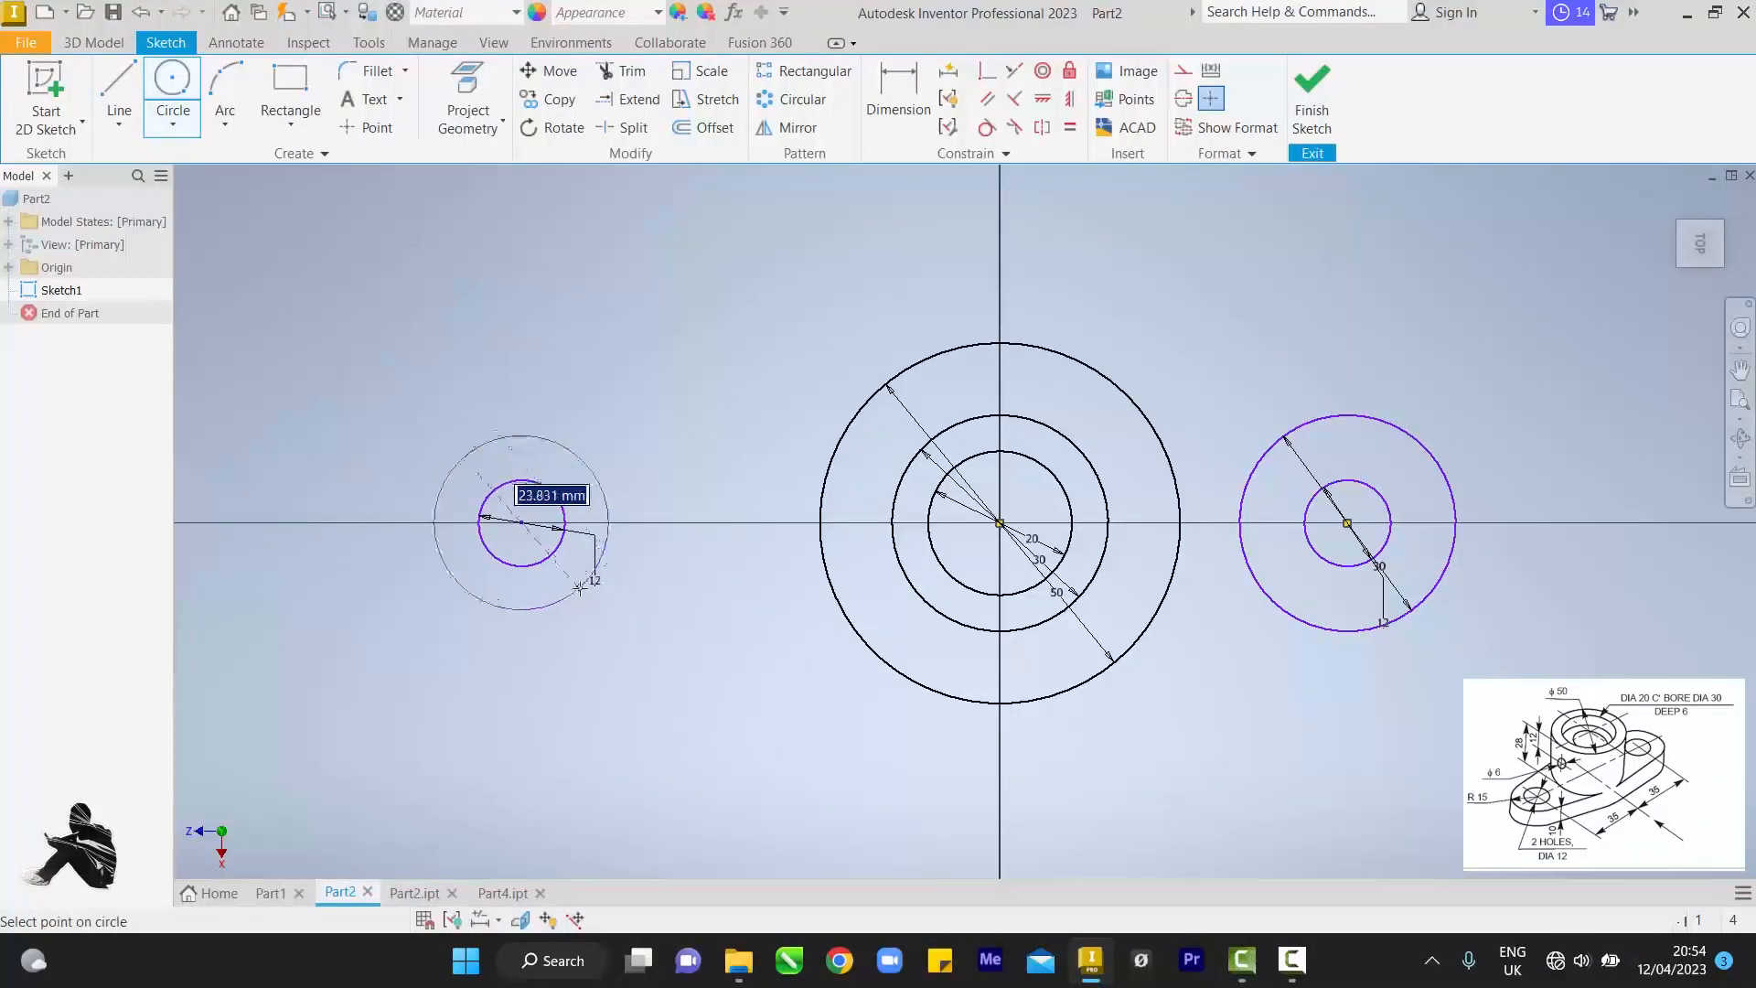
type("3")
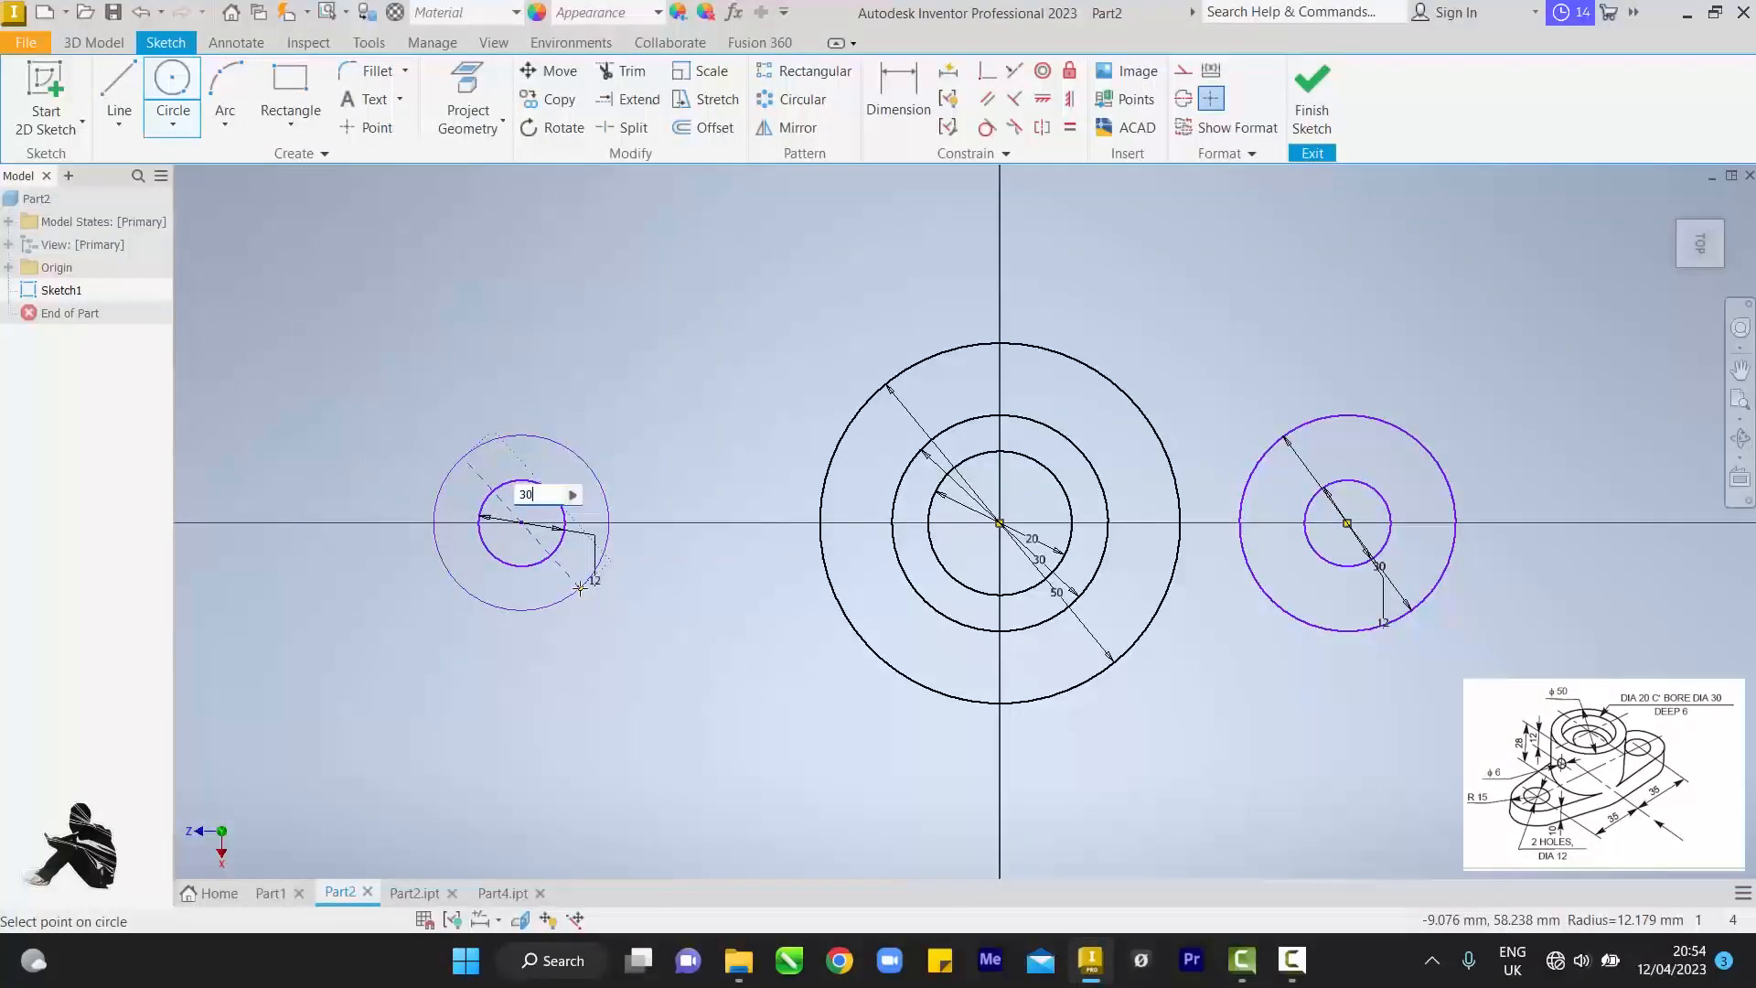
type("0")
key("Return")
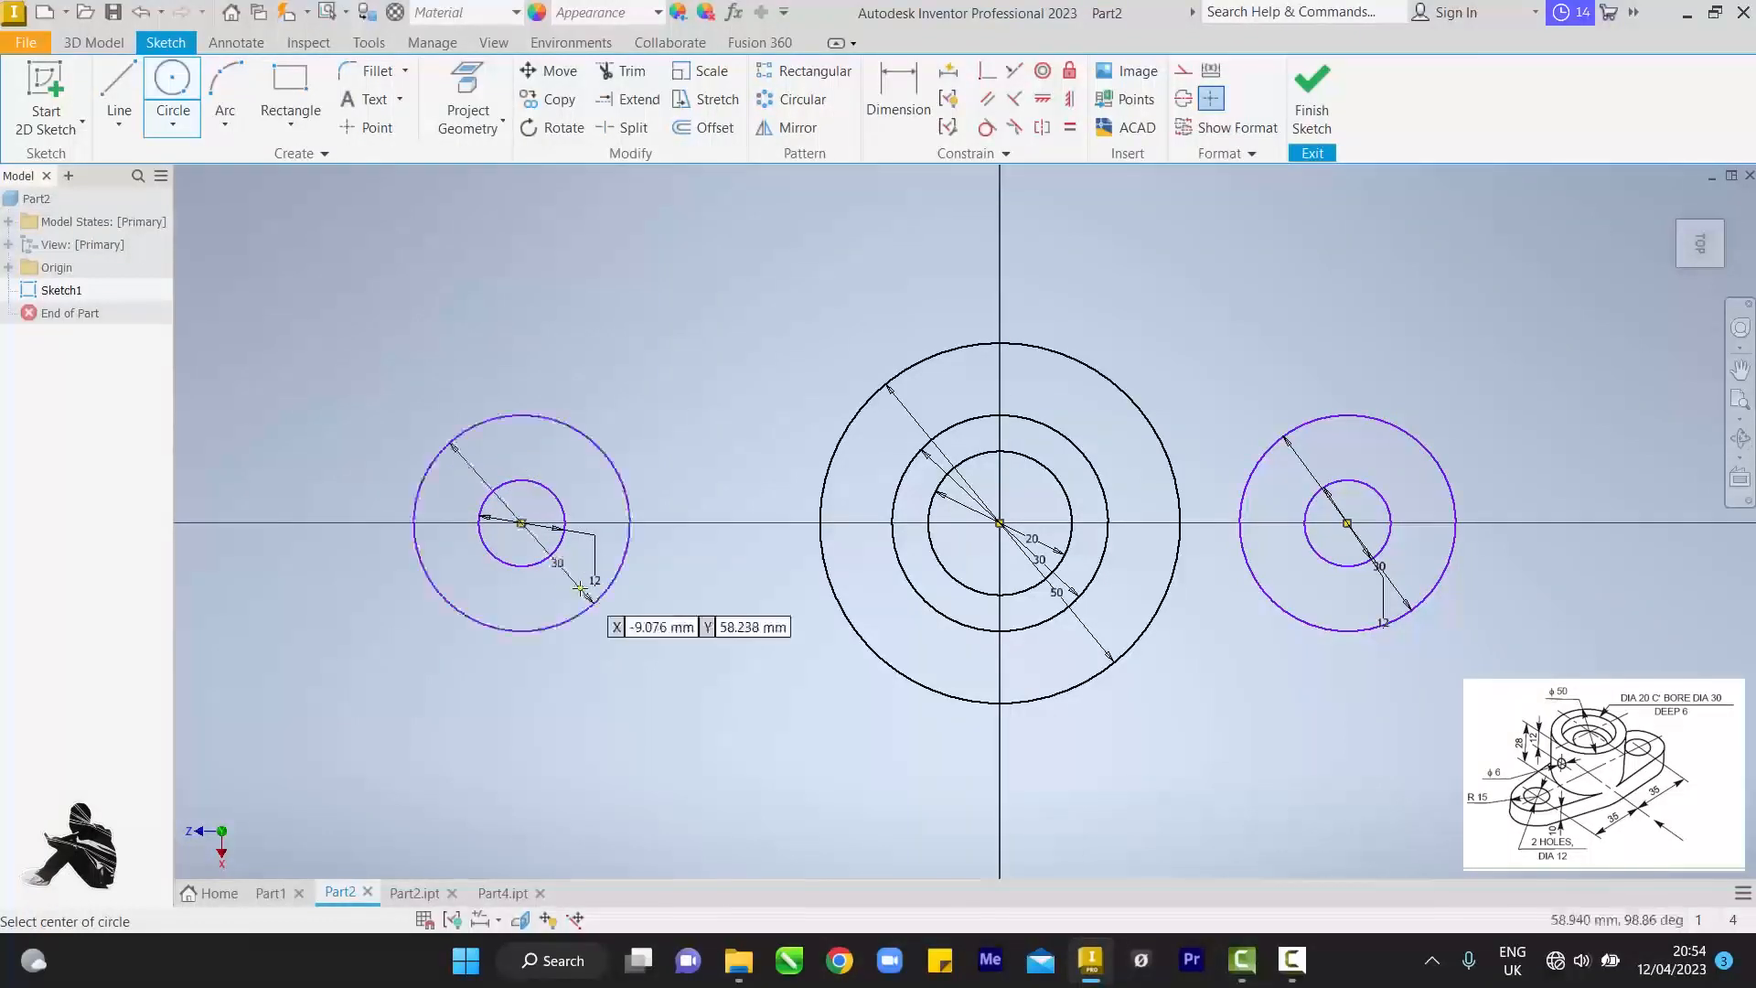
right_click(761, 618)
left_click(812, 618)
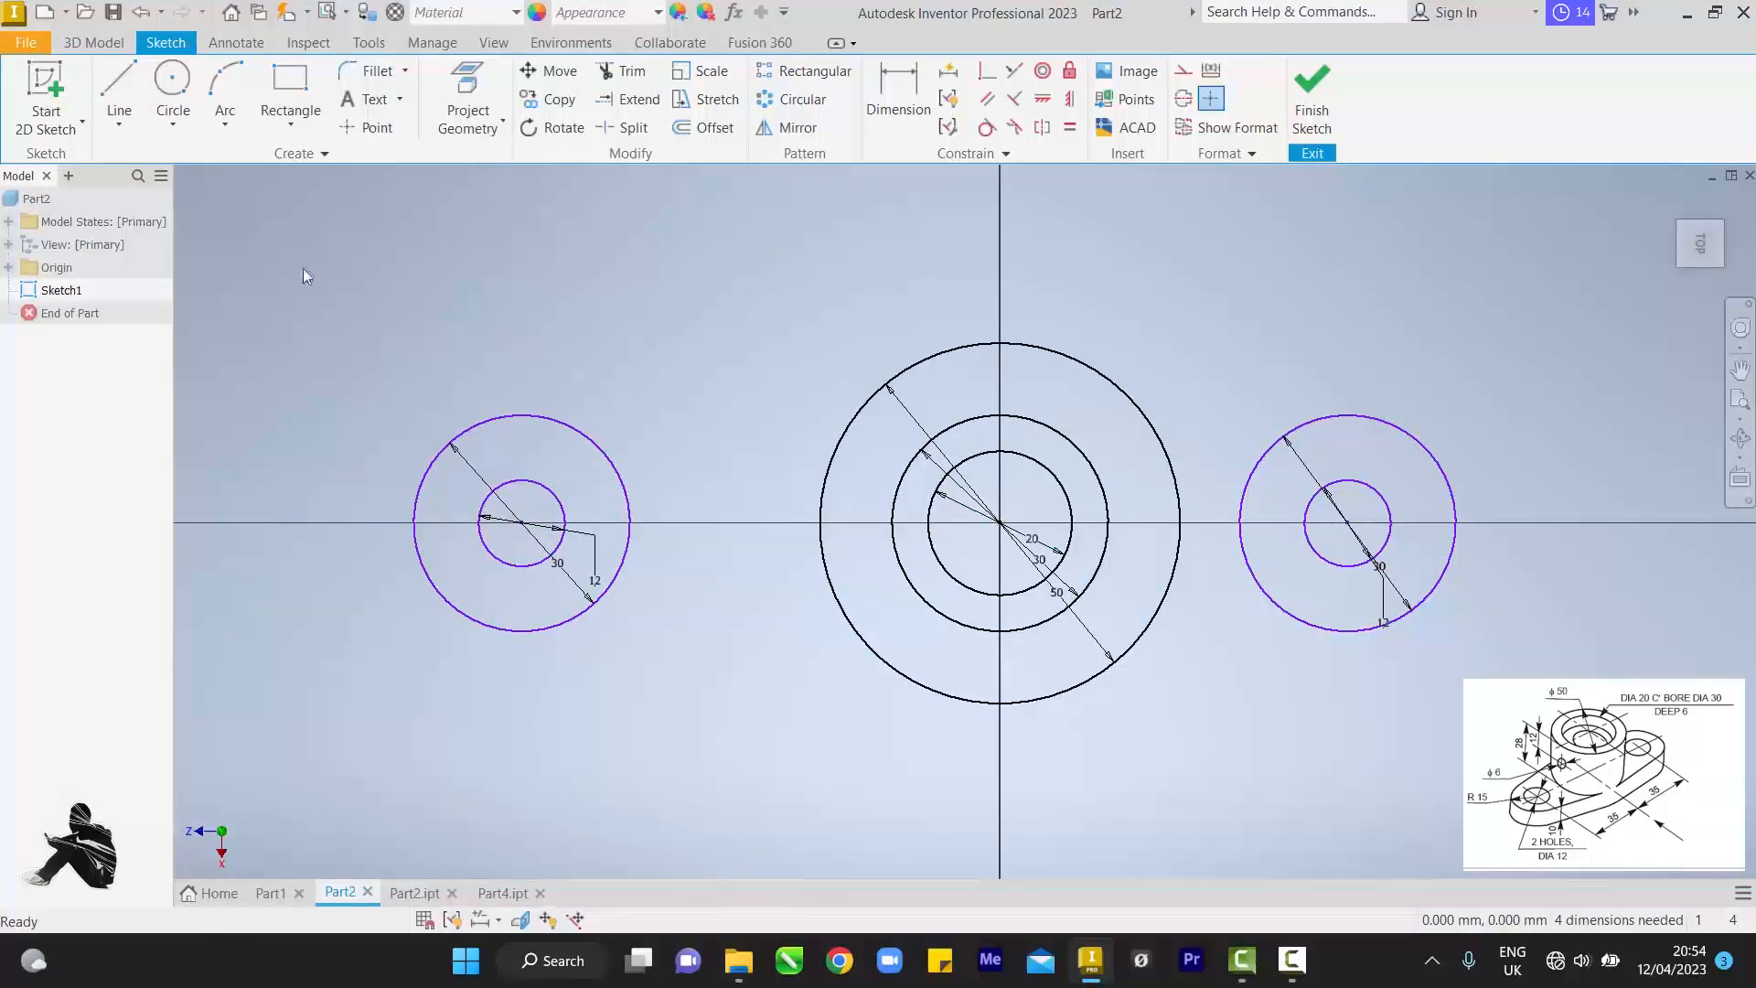
- Dimension the left circle pair's centre to the vertical axis through the origin at 35 mm
left_click(885, 95)
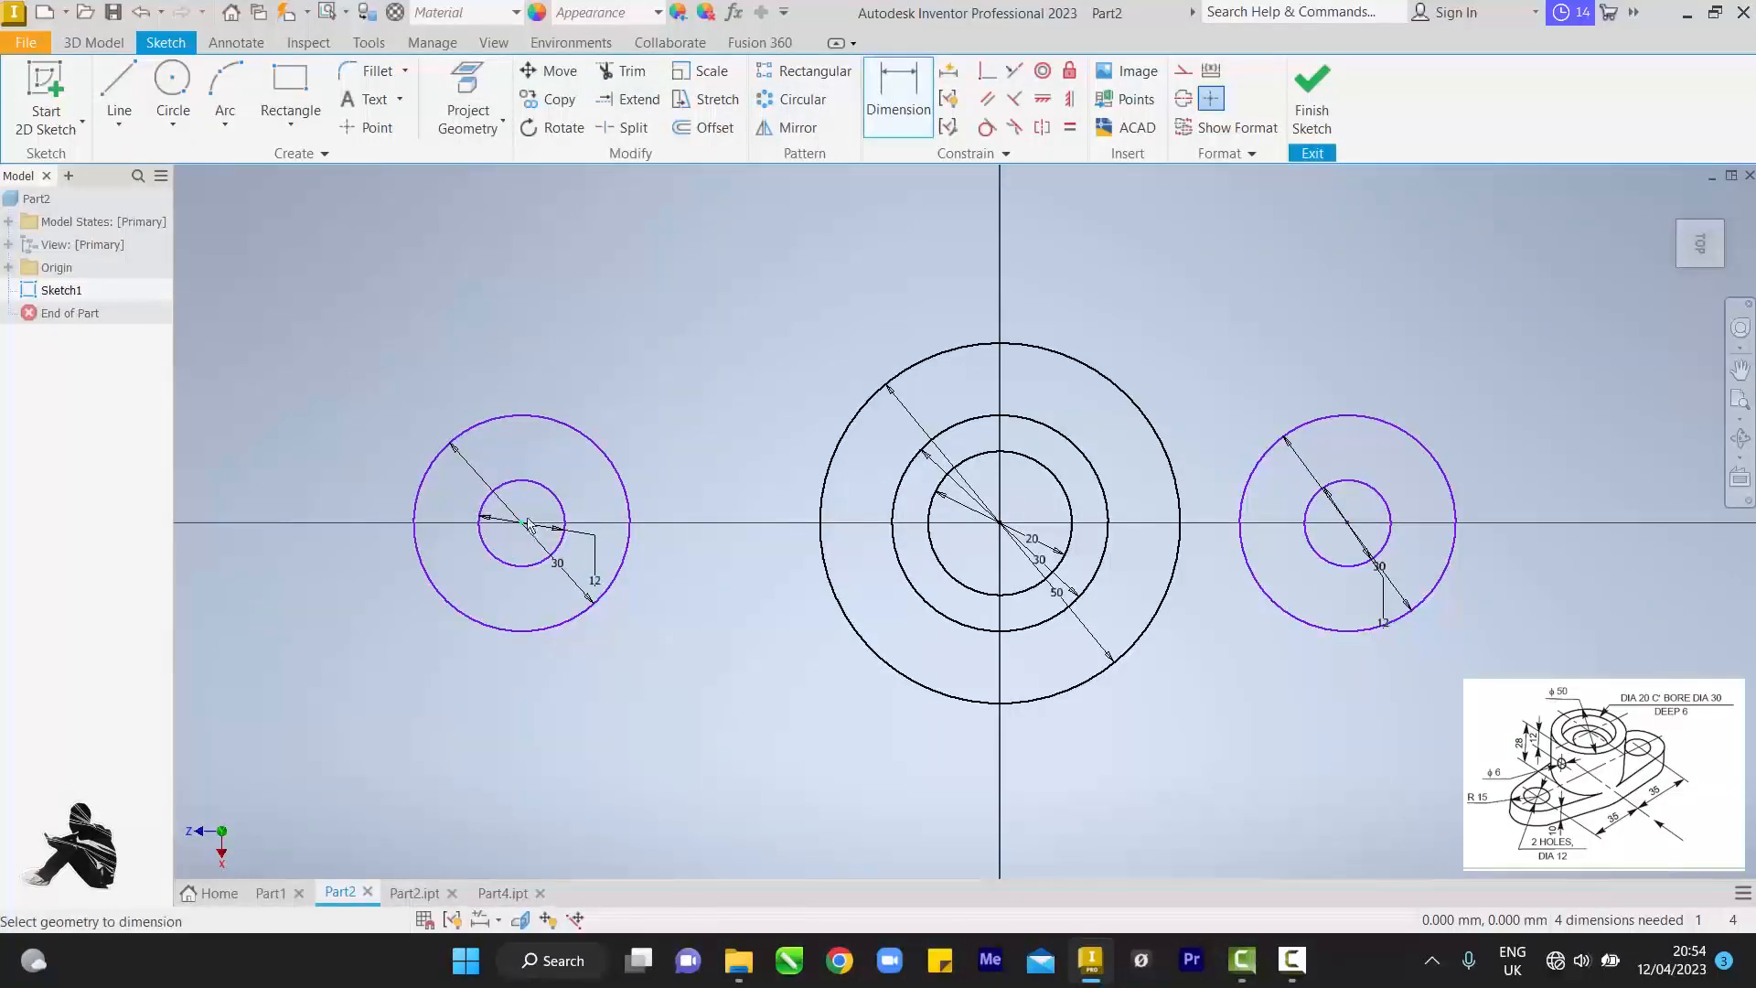
left_click(930, 594)
left_click(803, 737)
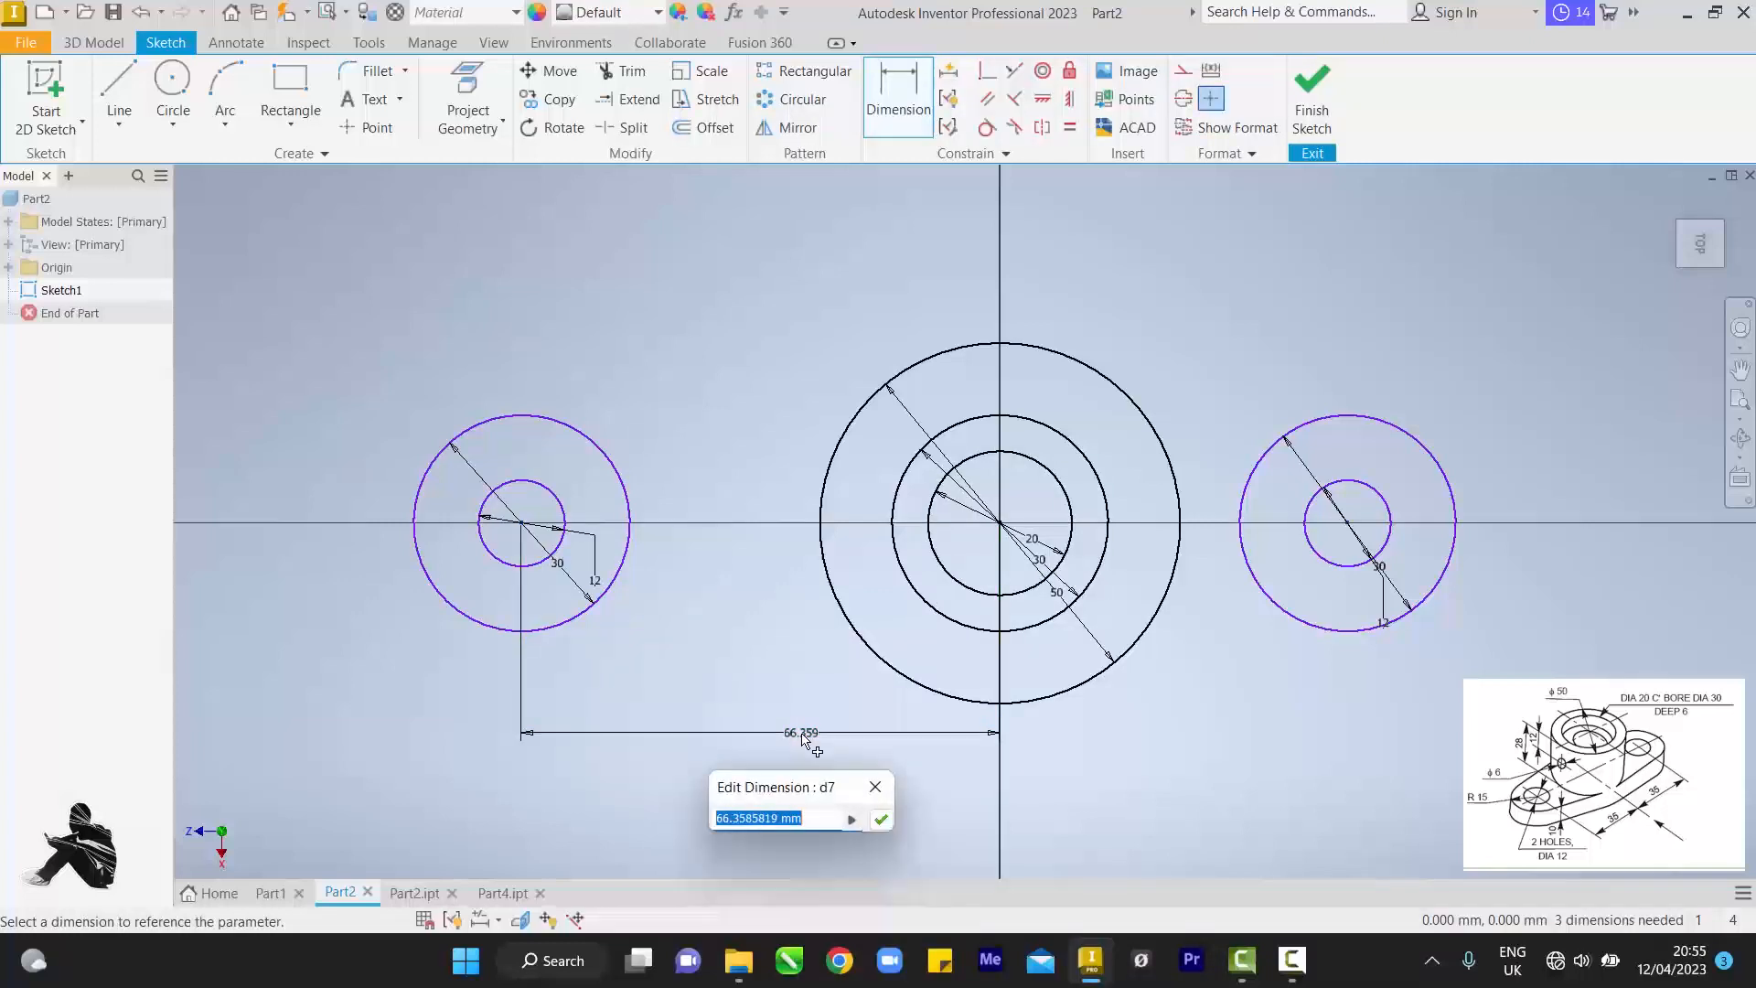
type("35")
key("Return")
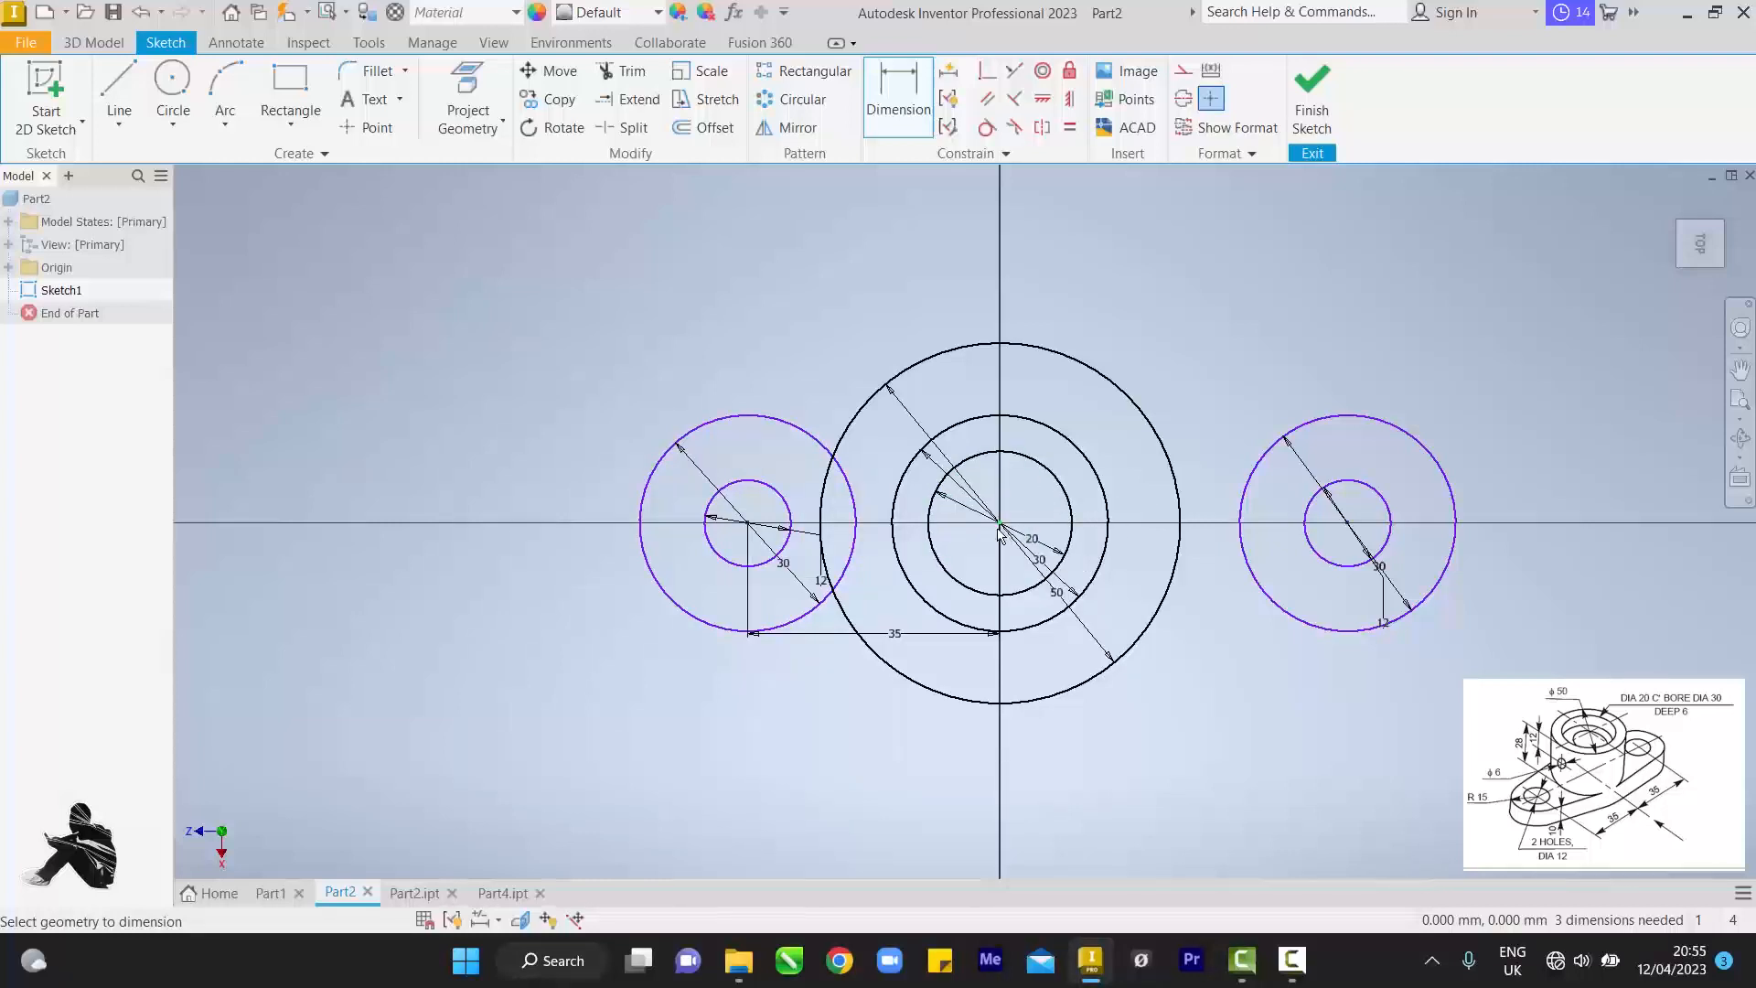
- Dimension the right circle pair's centre to the vertical axis through the origin at 35 mm
left_click(1346, 529)
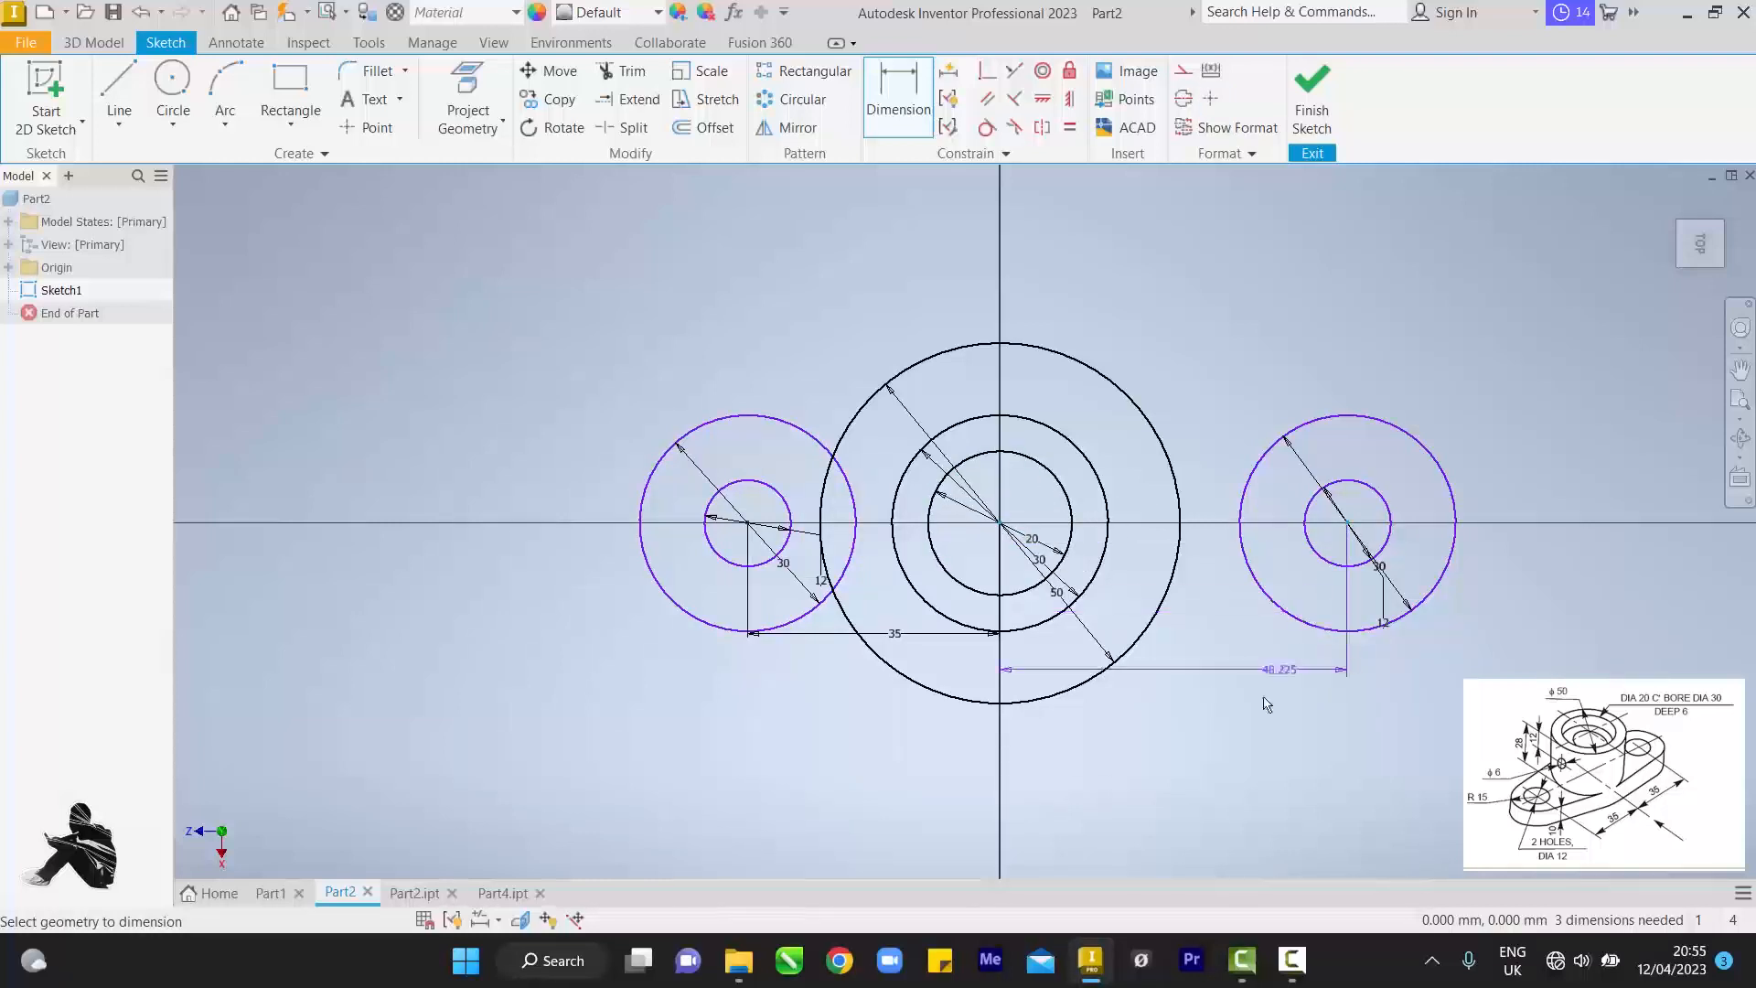
left_click(999, 670)
left_click(1263, 701)
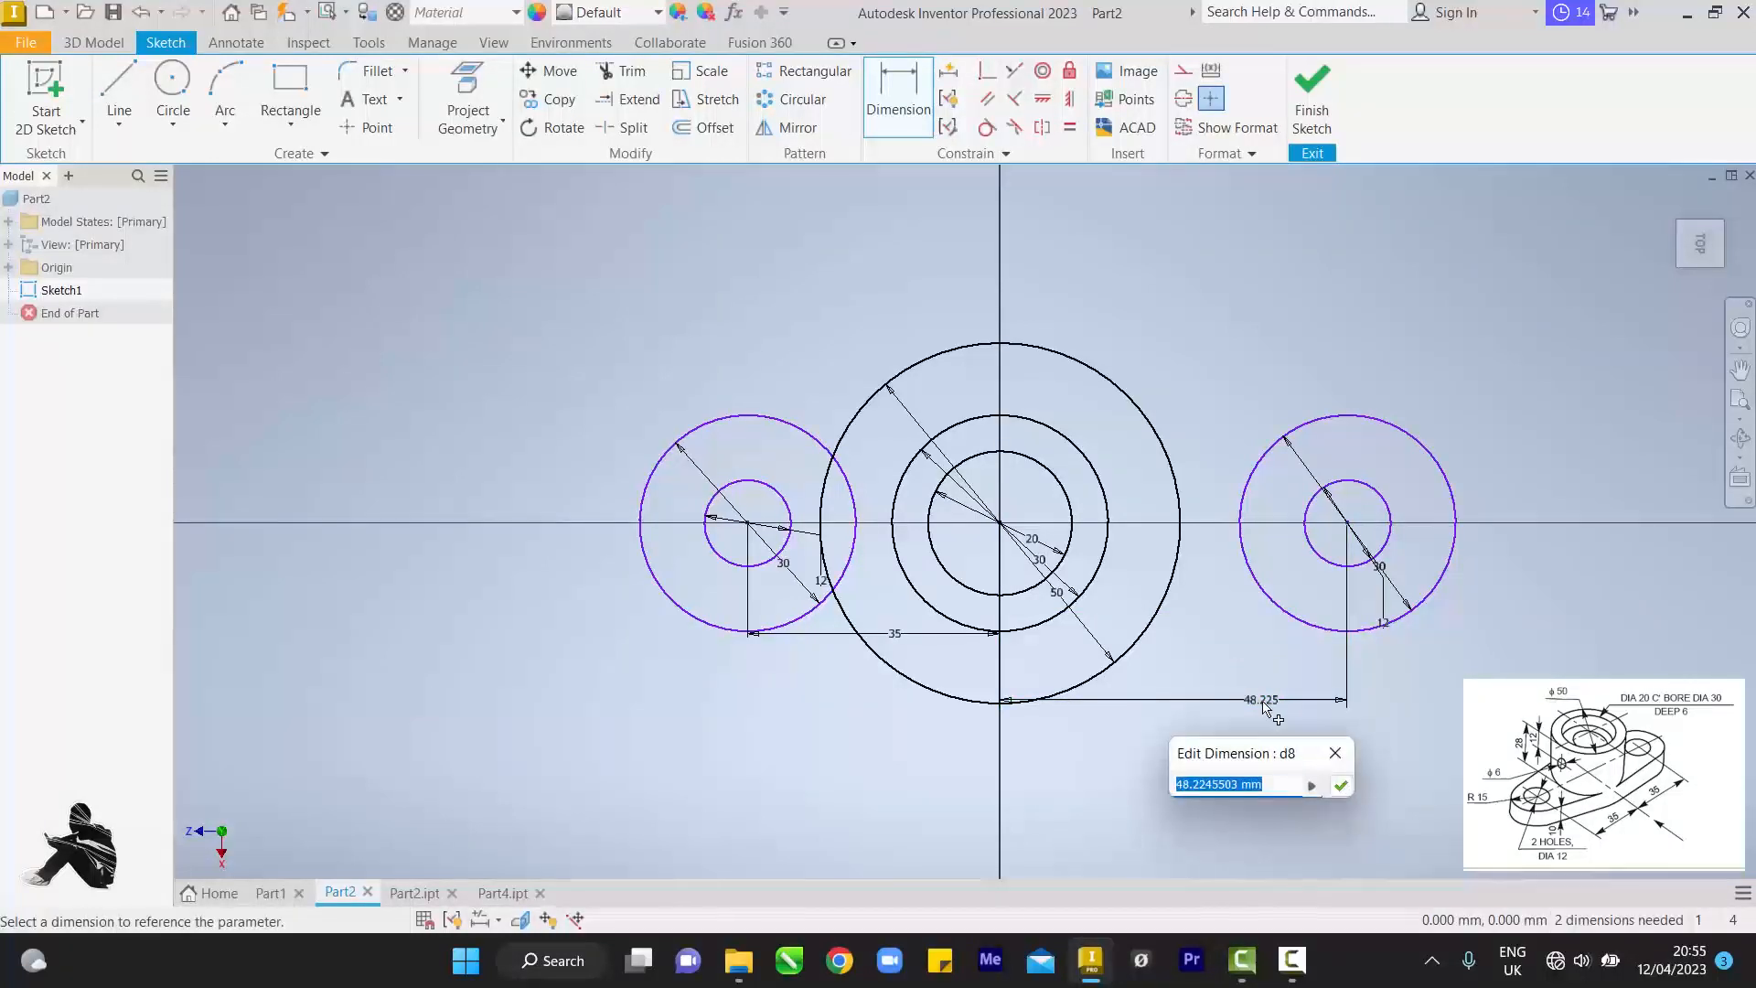
type("35")
key("Return")
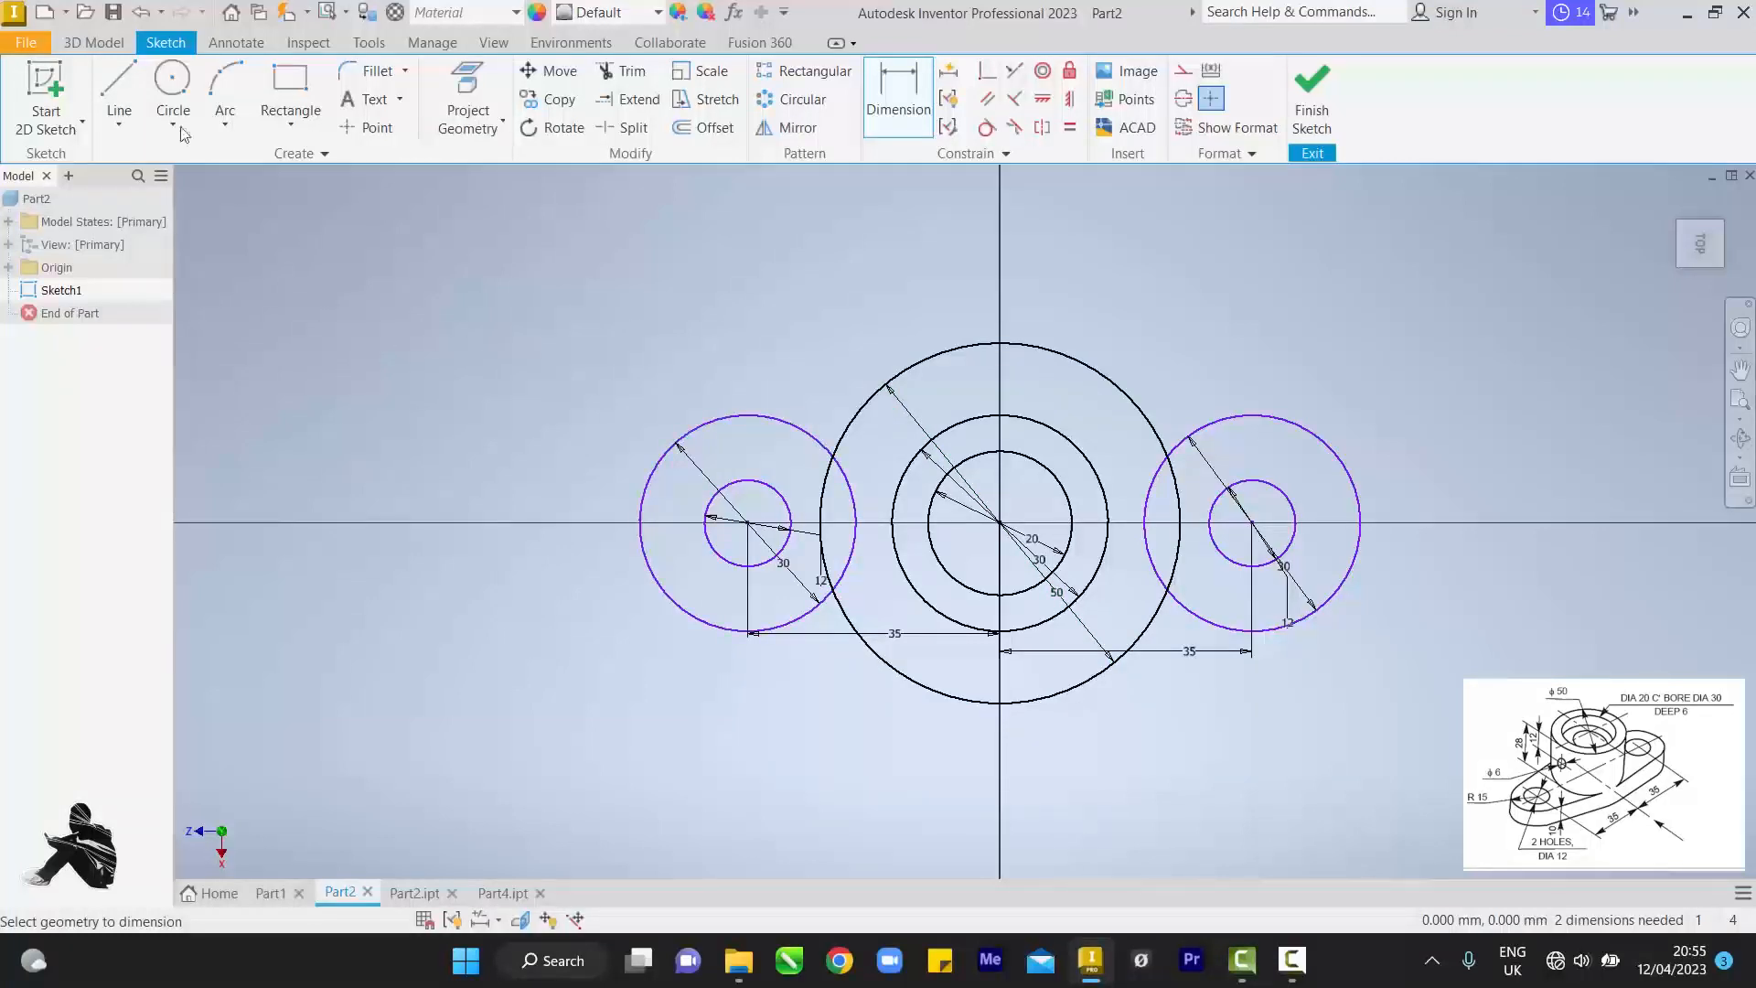
- Draw two lines from the topmost points of the outer 30 mm circles to the upper side of the 50 mm circle, meeting it tangentially
left_click(119, 92)
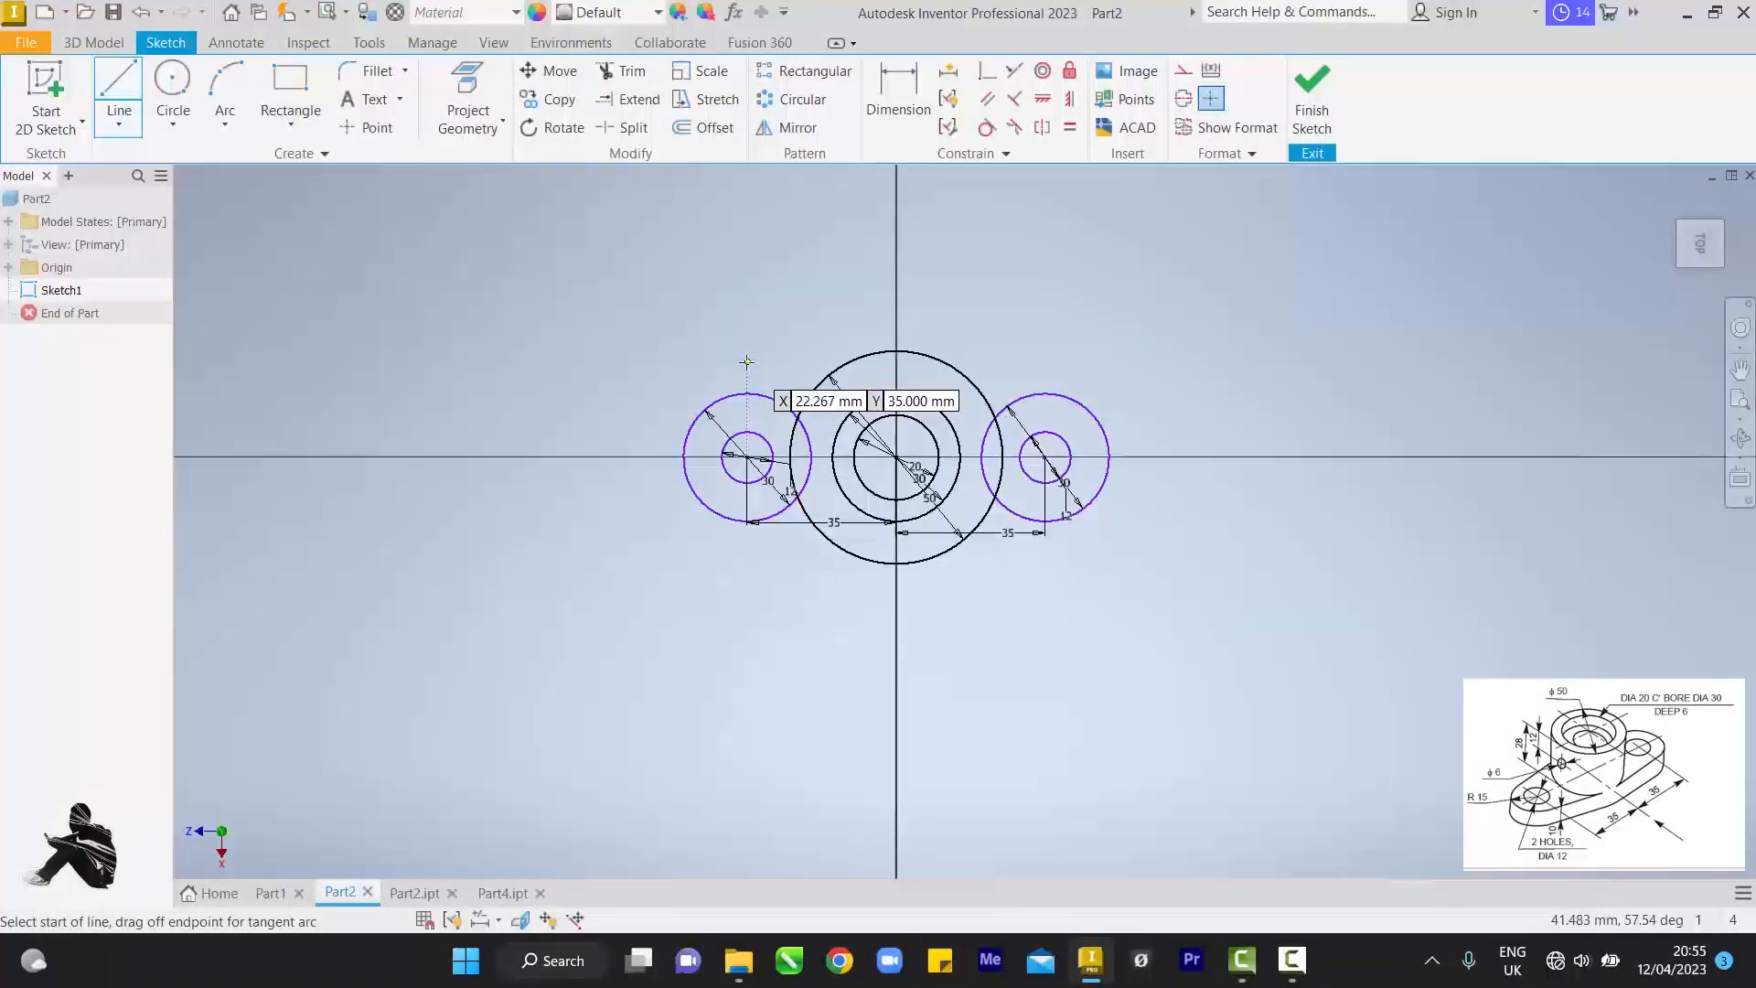
scroll(747, 362, "up", 6)
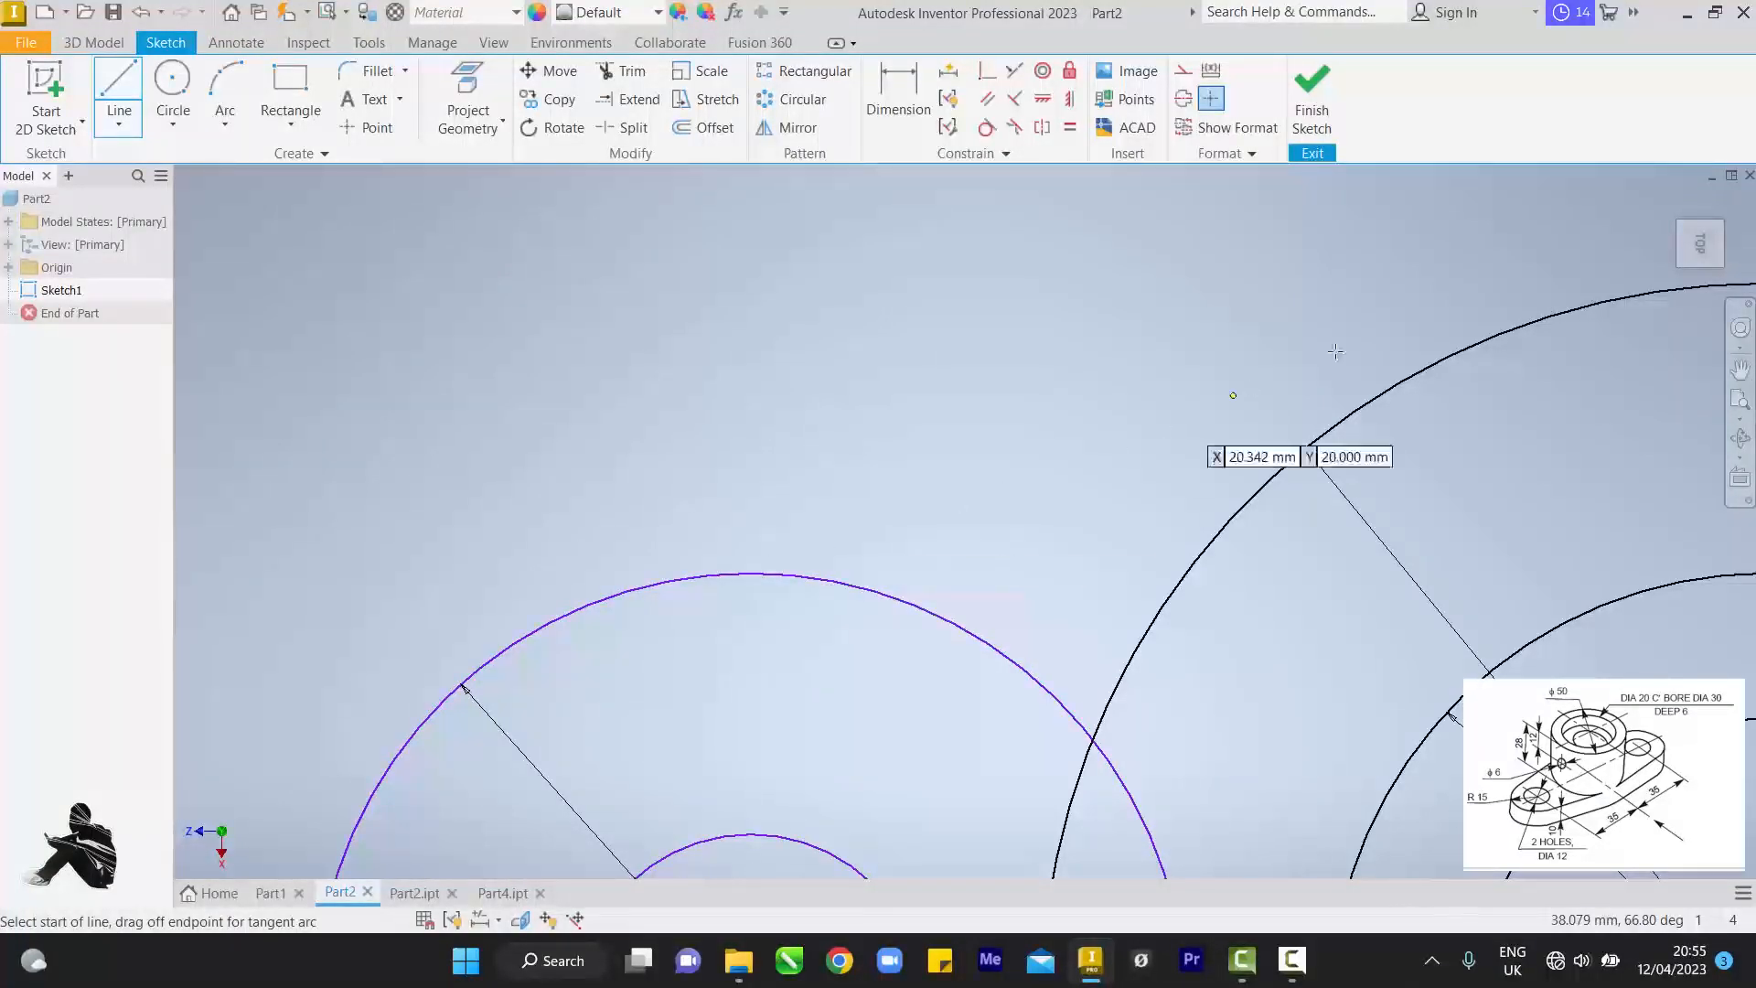
scroll(1175, 402, "down", 6)
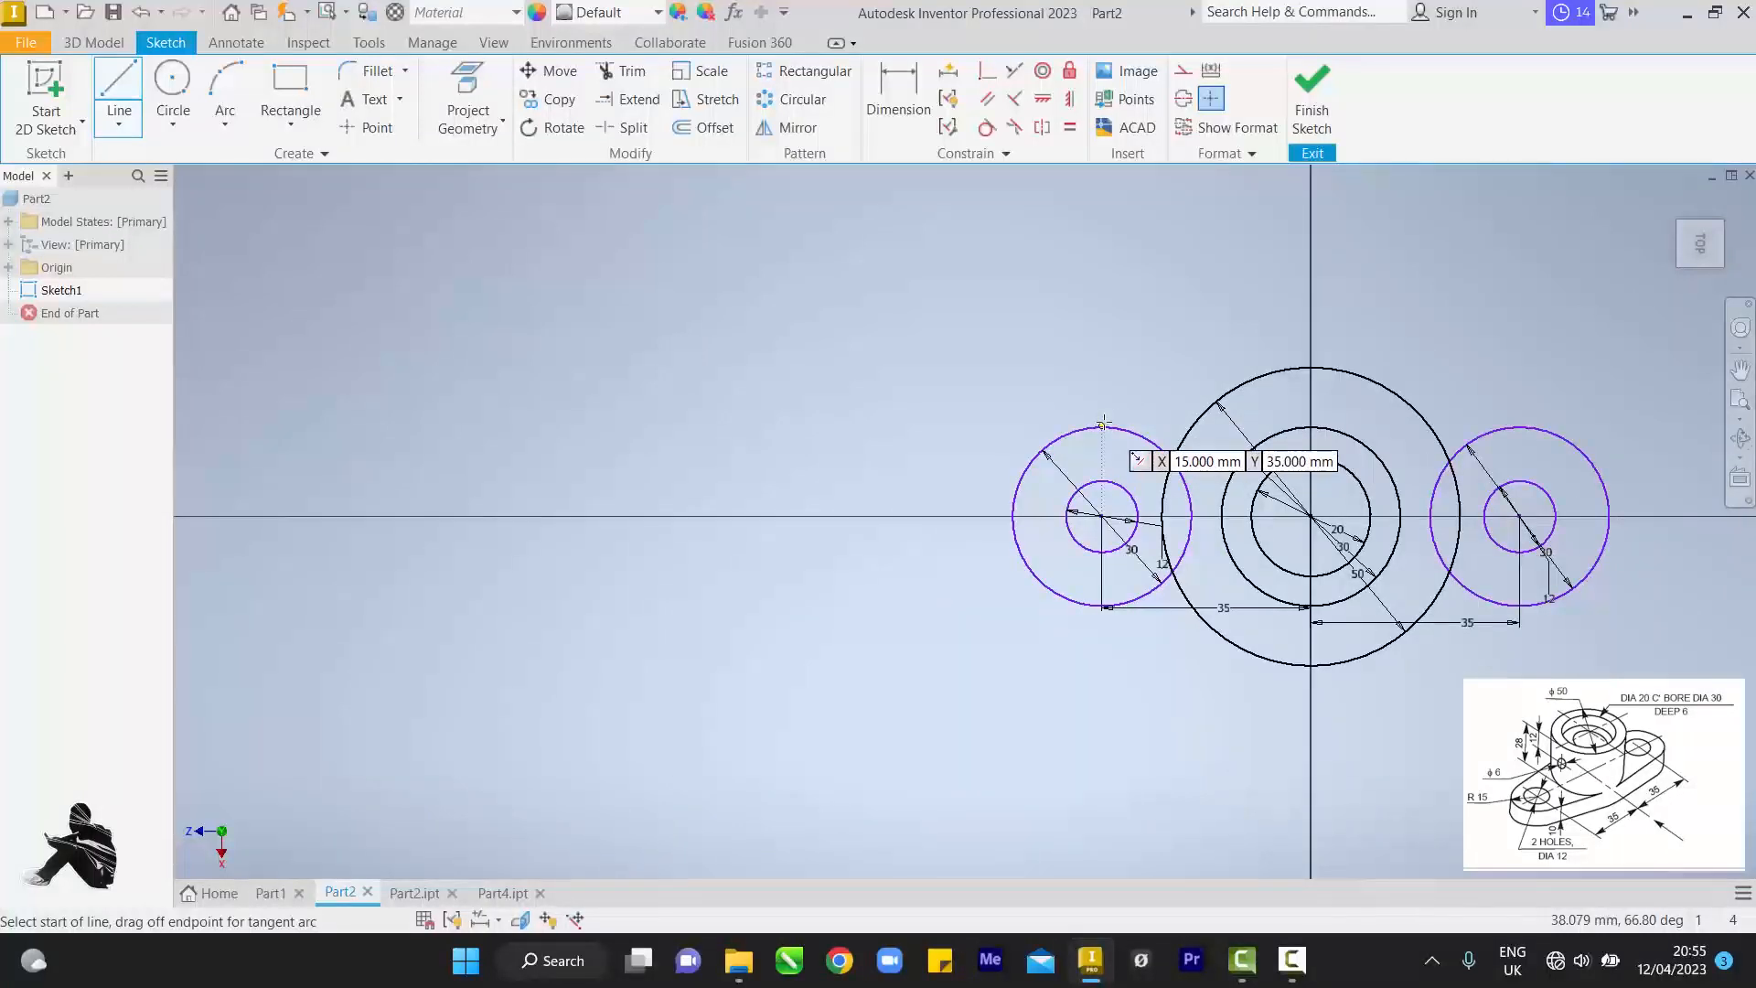
left_click(1103, 425)
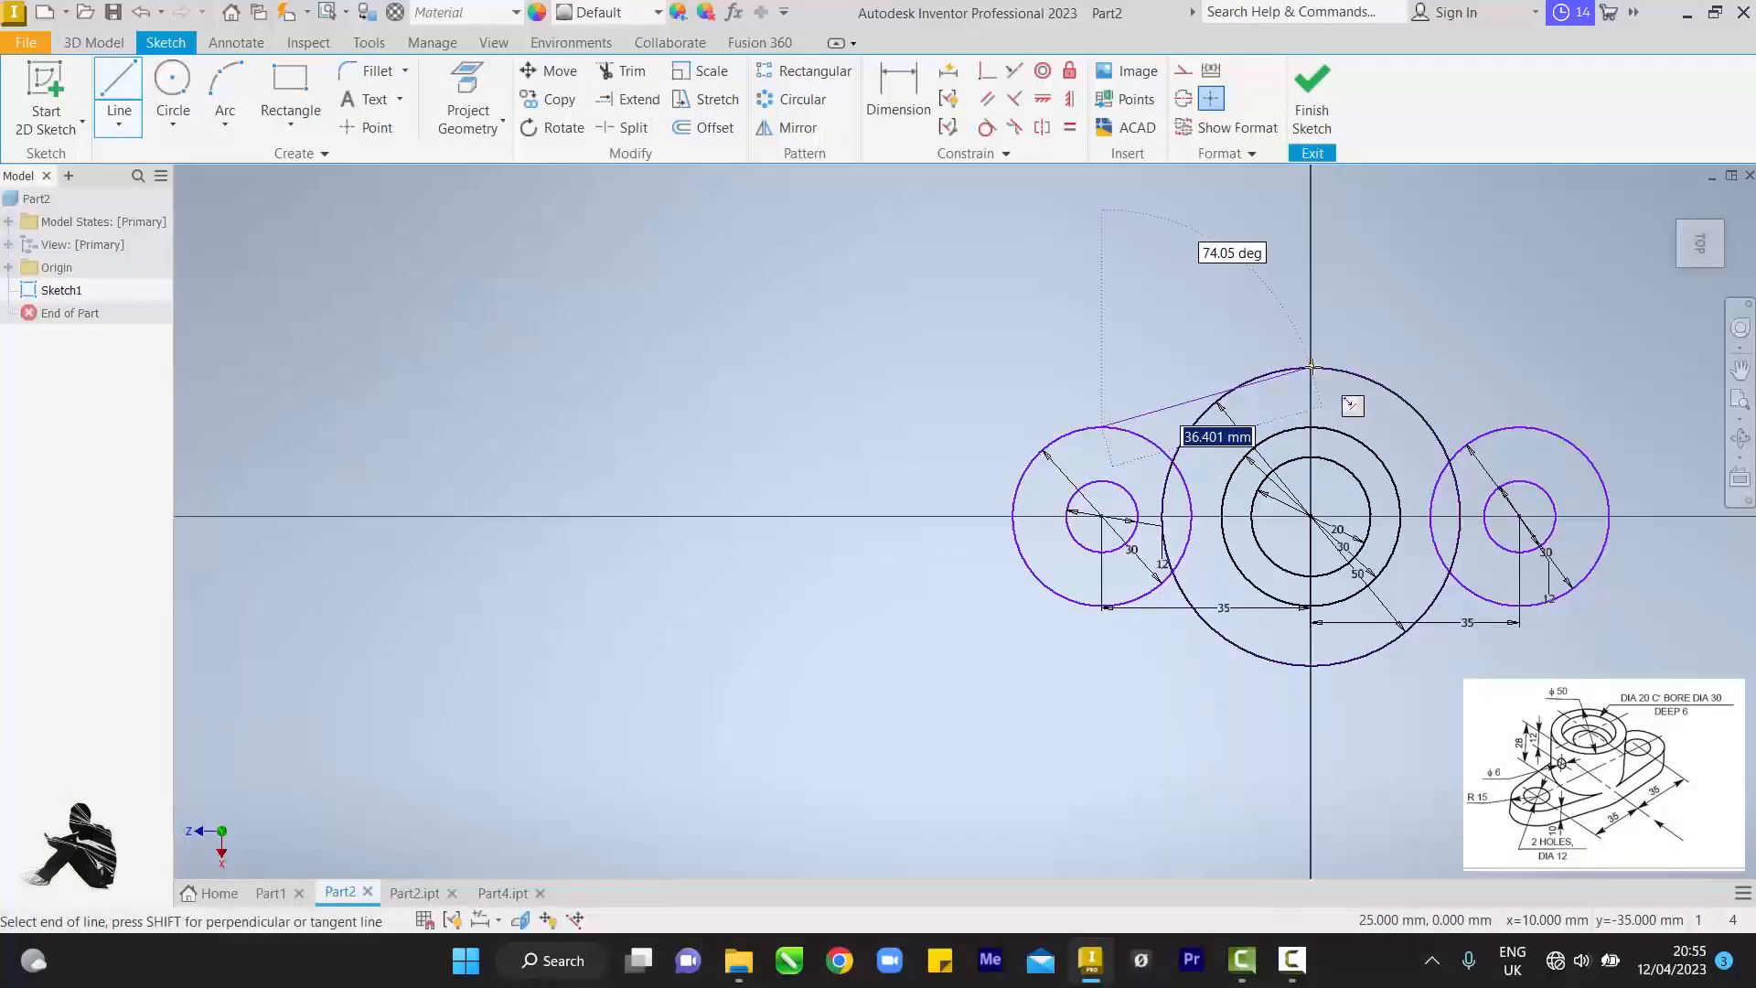
left_click(1264, 373)
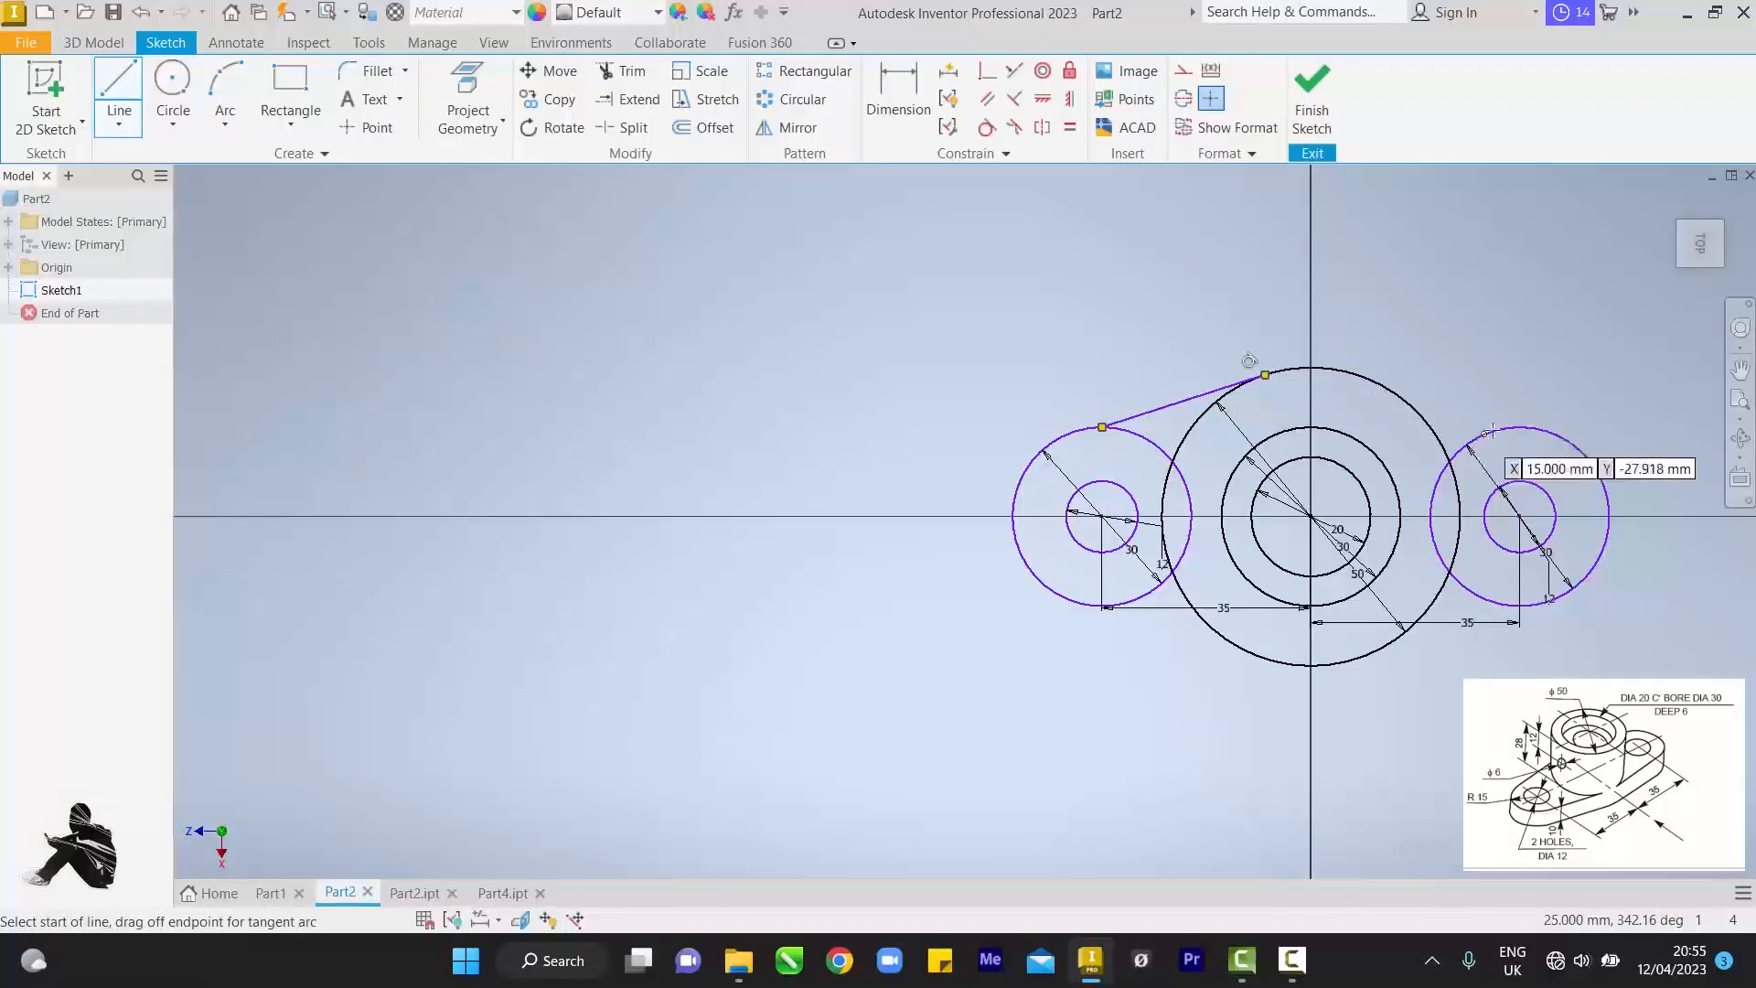
left_click(1517, 427)
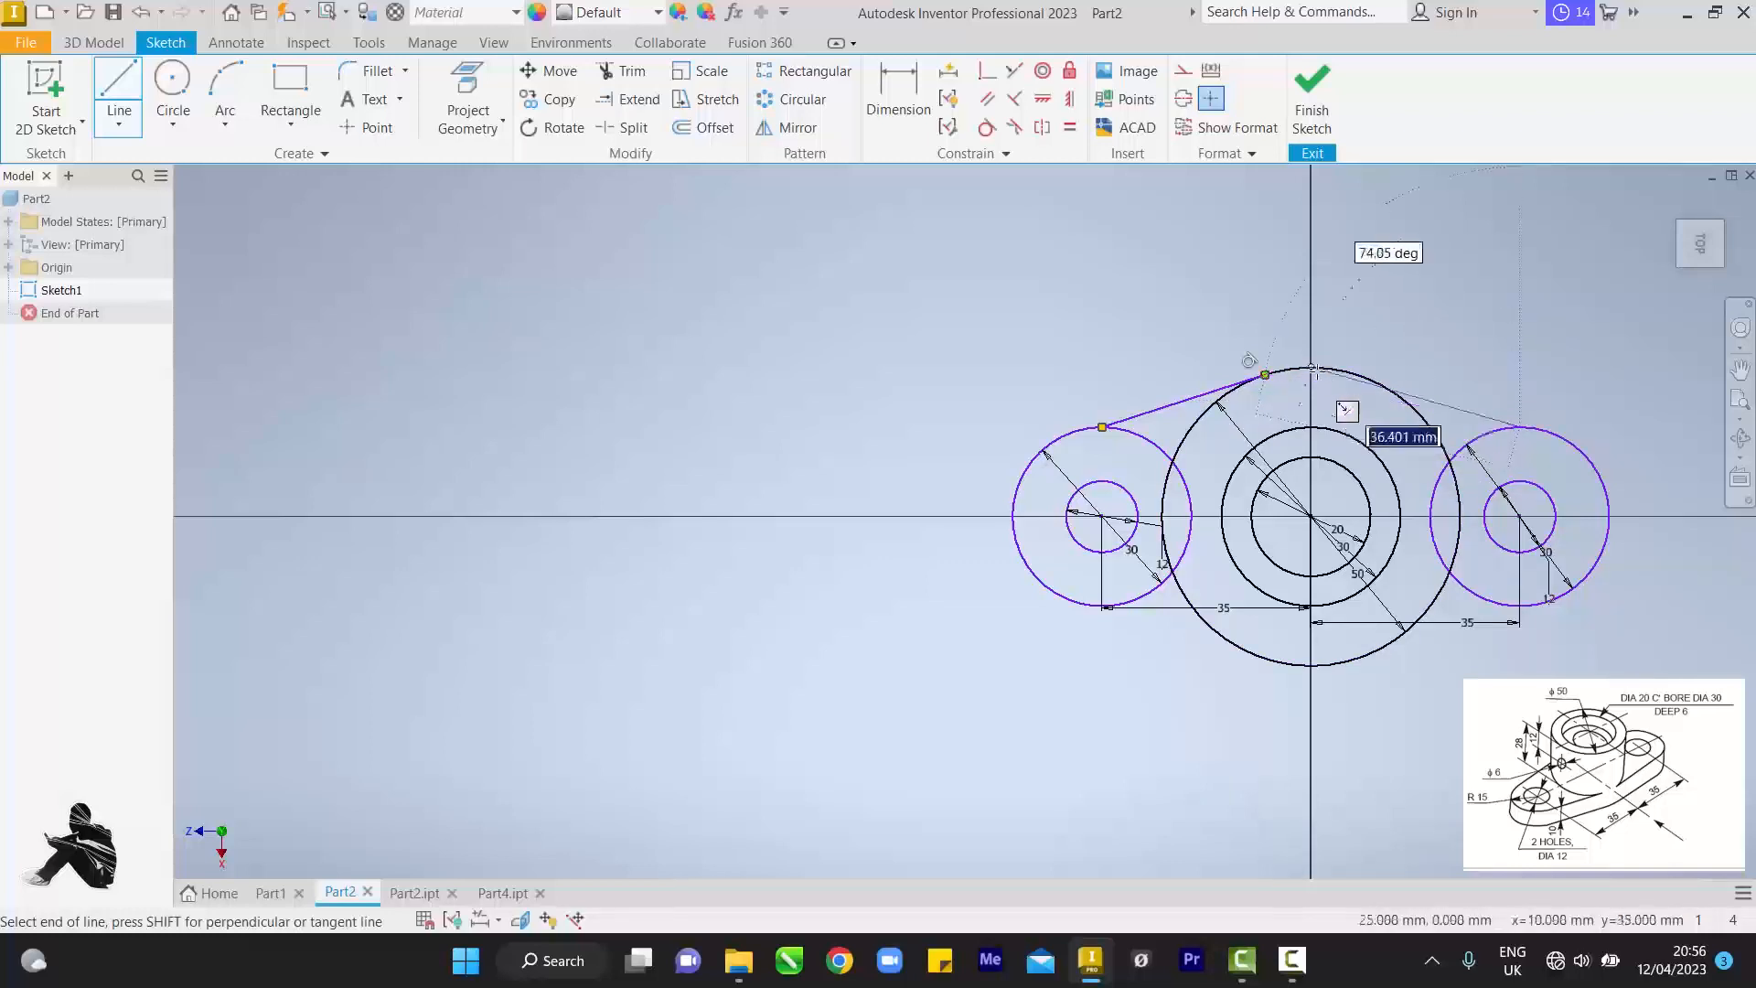
double_click(1373, 376)
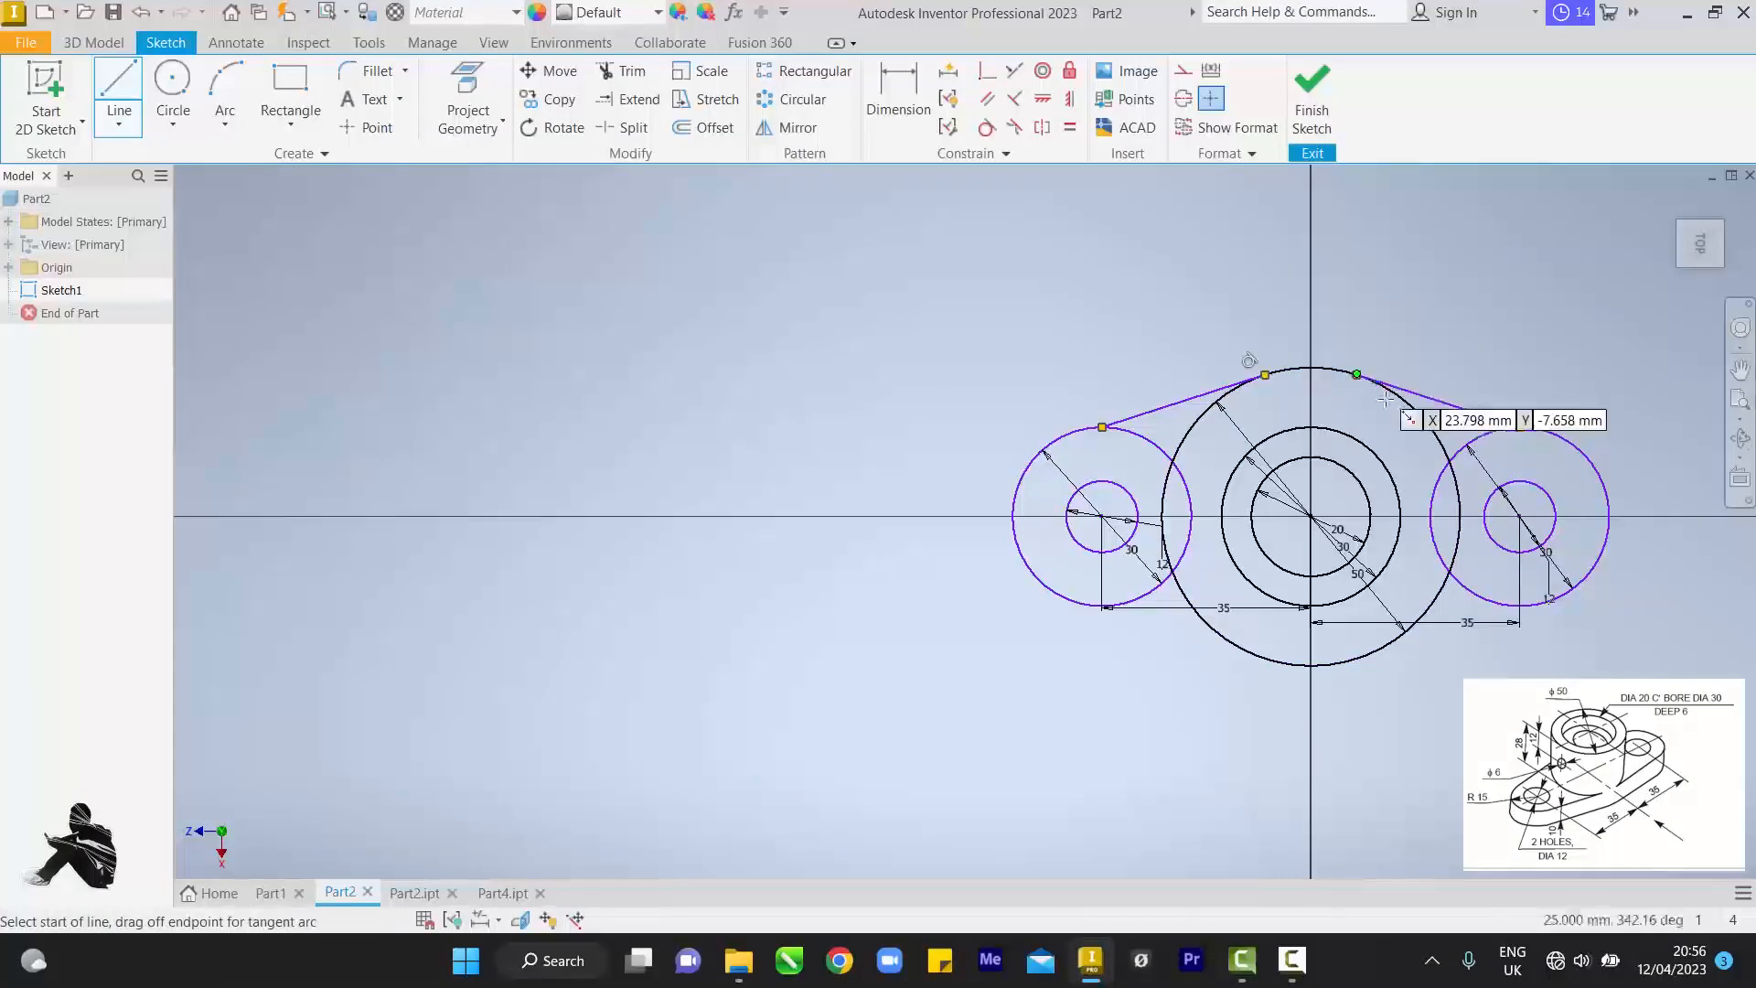
- Draw two matching lines from the lowest points of the outer 30 mm circles to the underside of the 50 mm circle
left_click(1520, 607)
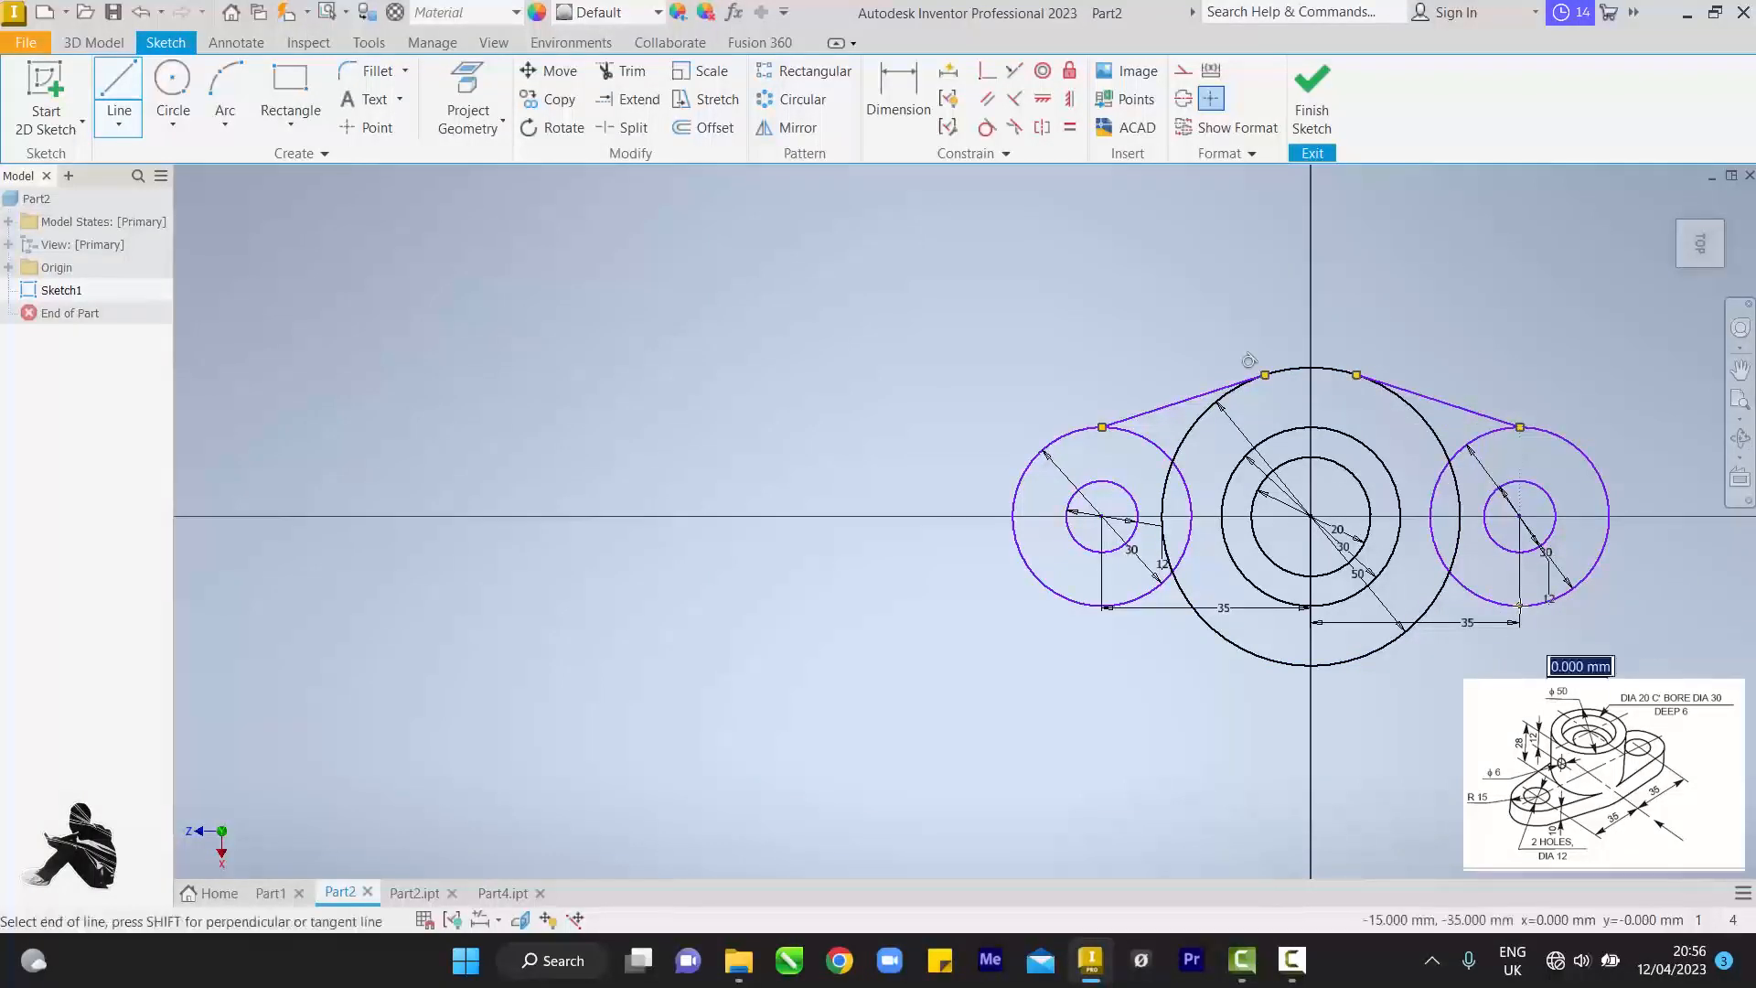
double_click(1357, 657)
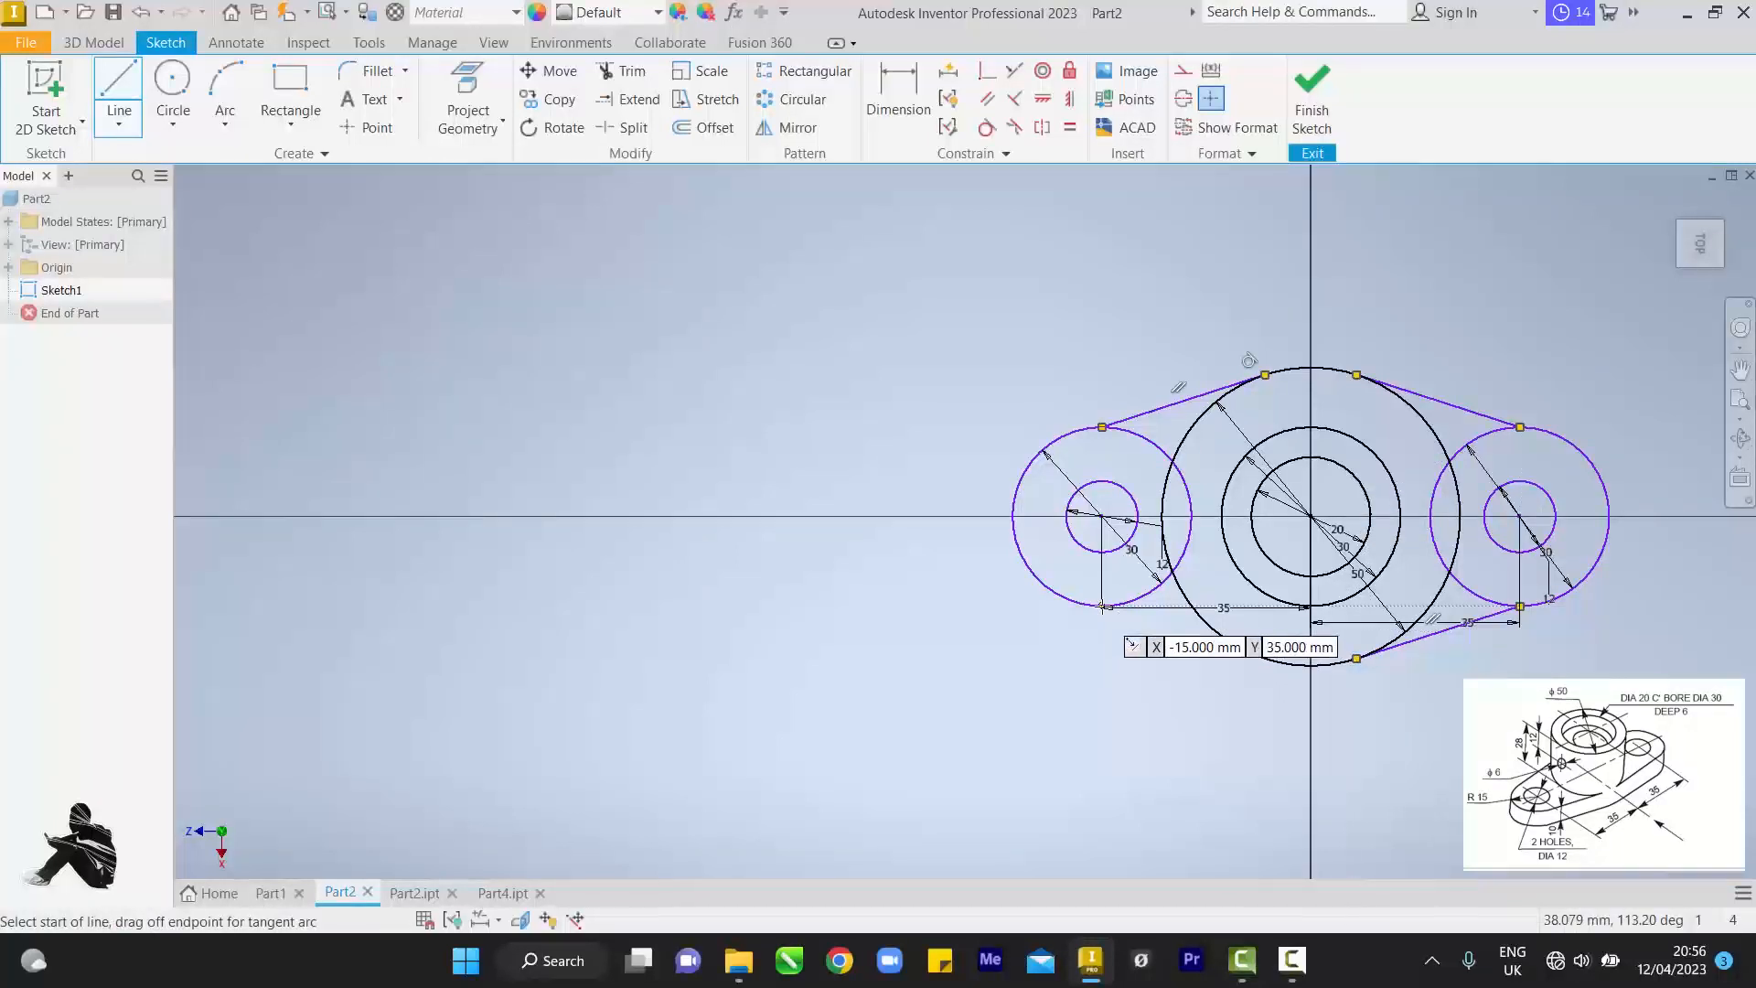
left_click(1104, 606)
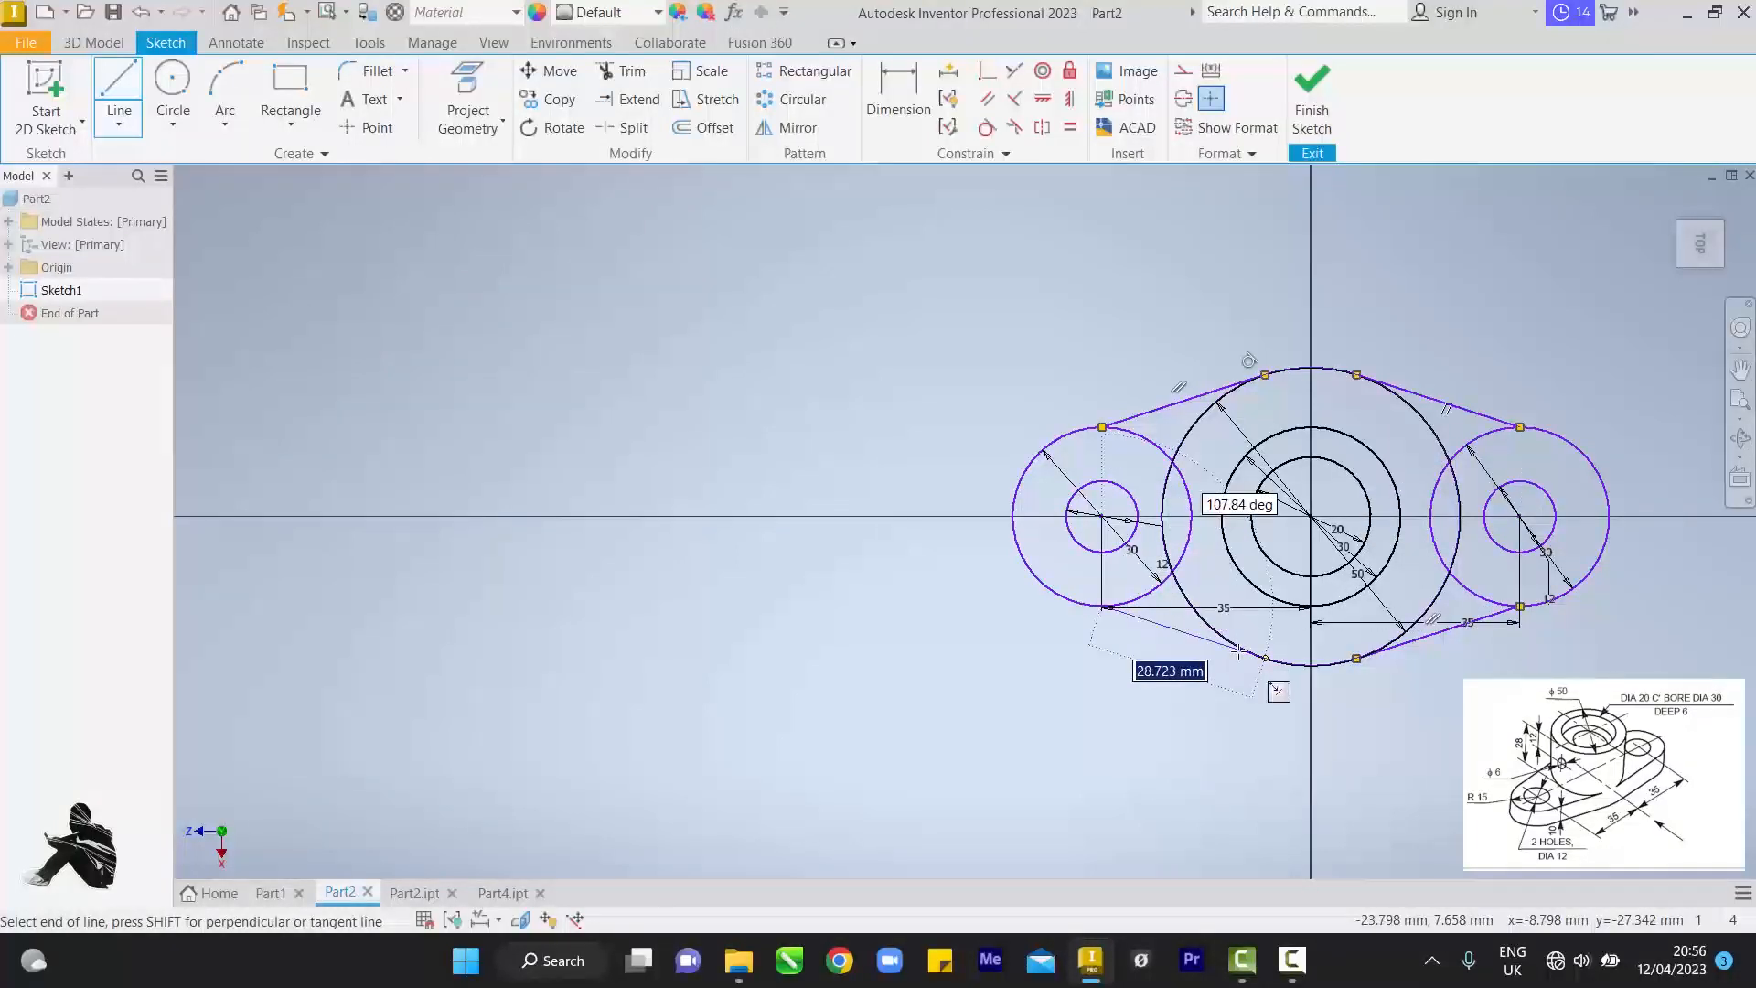
double_click(1238, 651)
right_click(1206, 698)
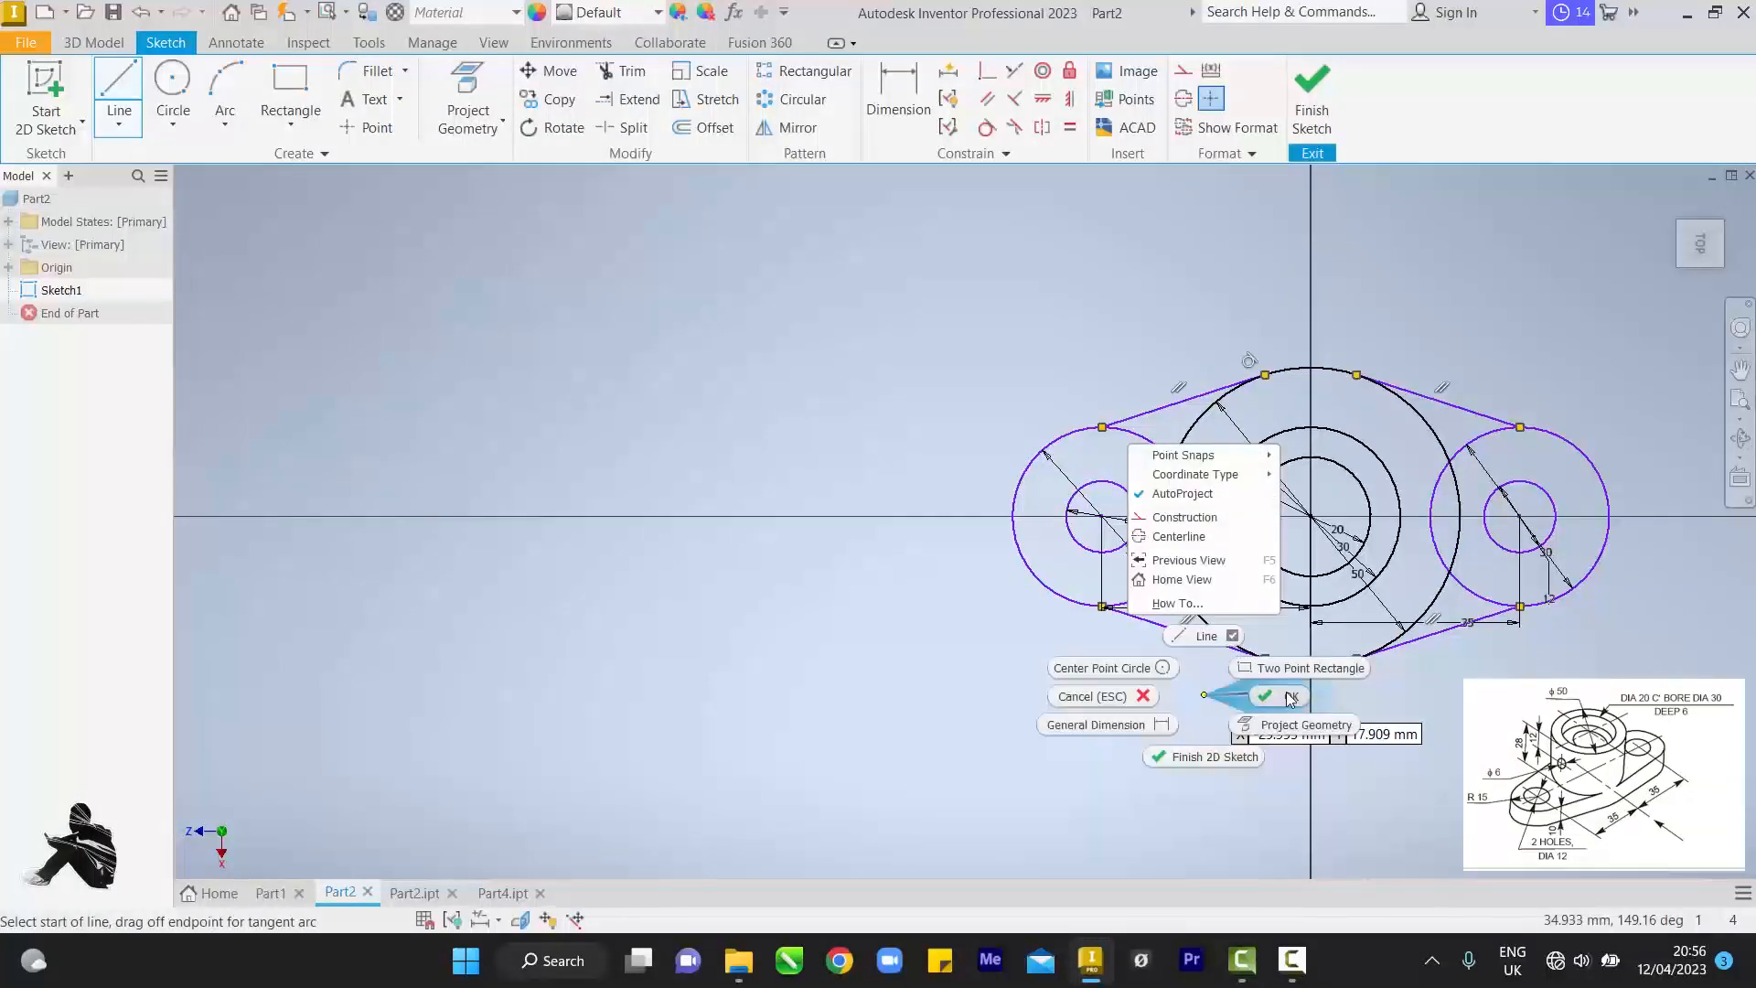
left_click(1277, 697)
left_click(986, 127)
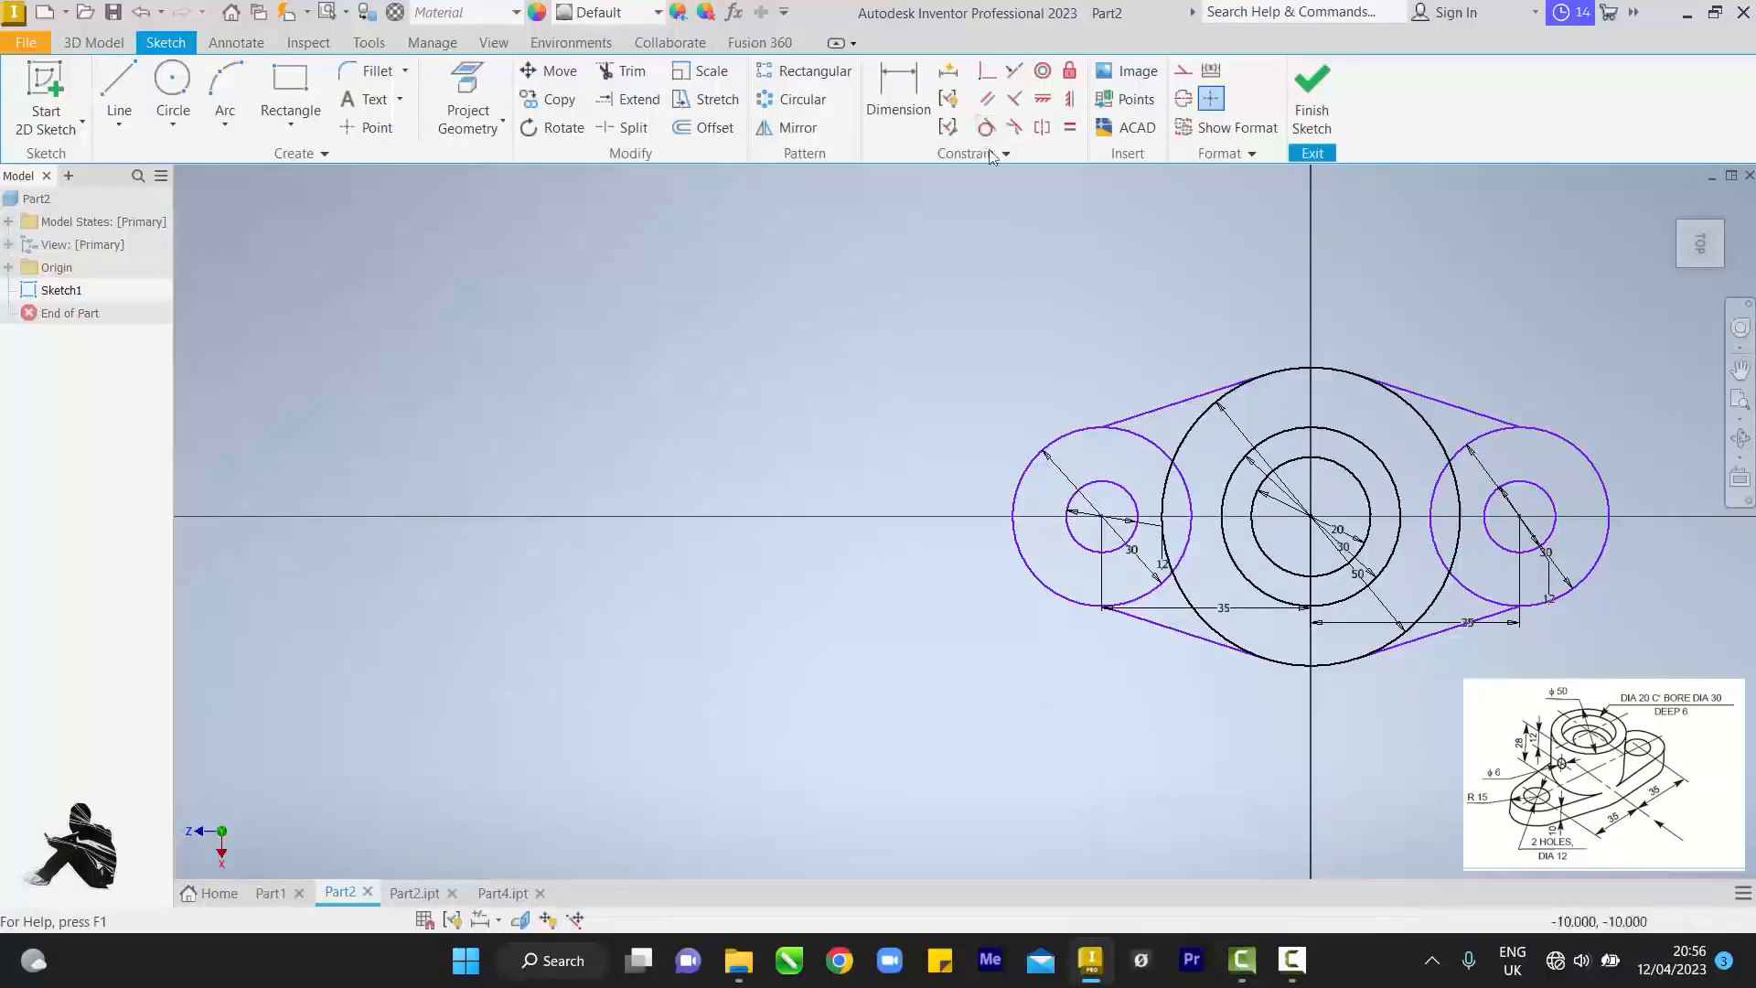
left_click(1444, 442)
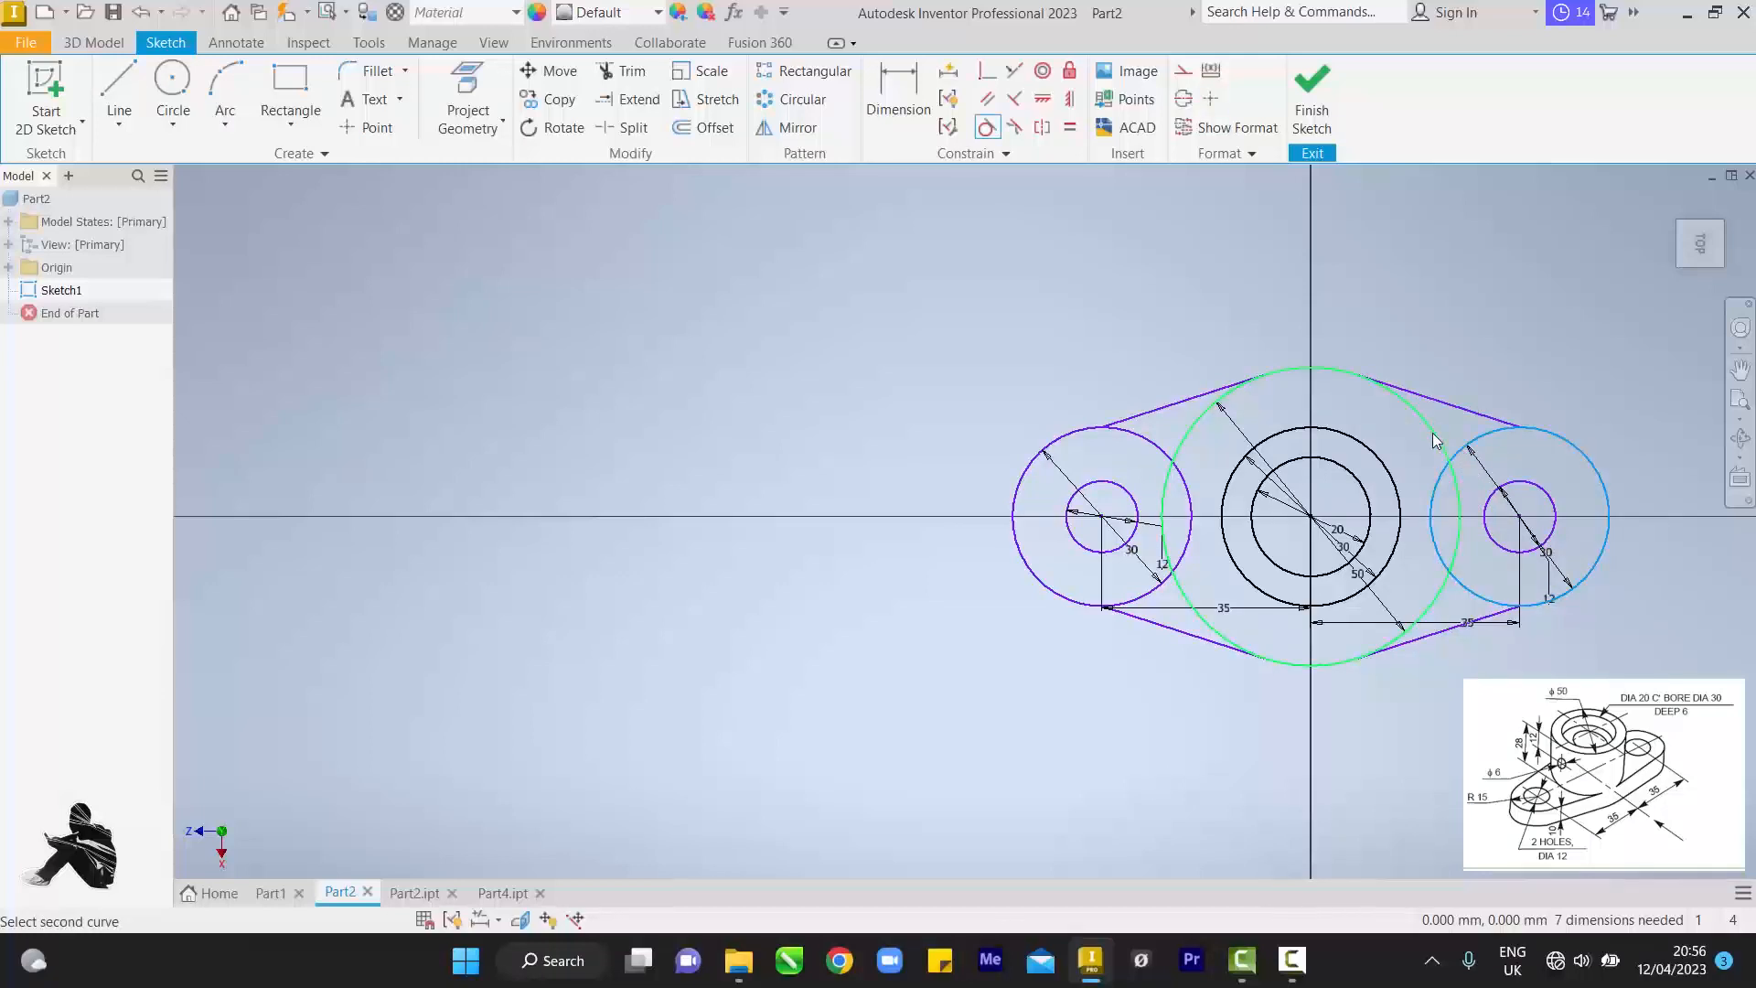
left_click(1434, 414)
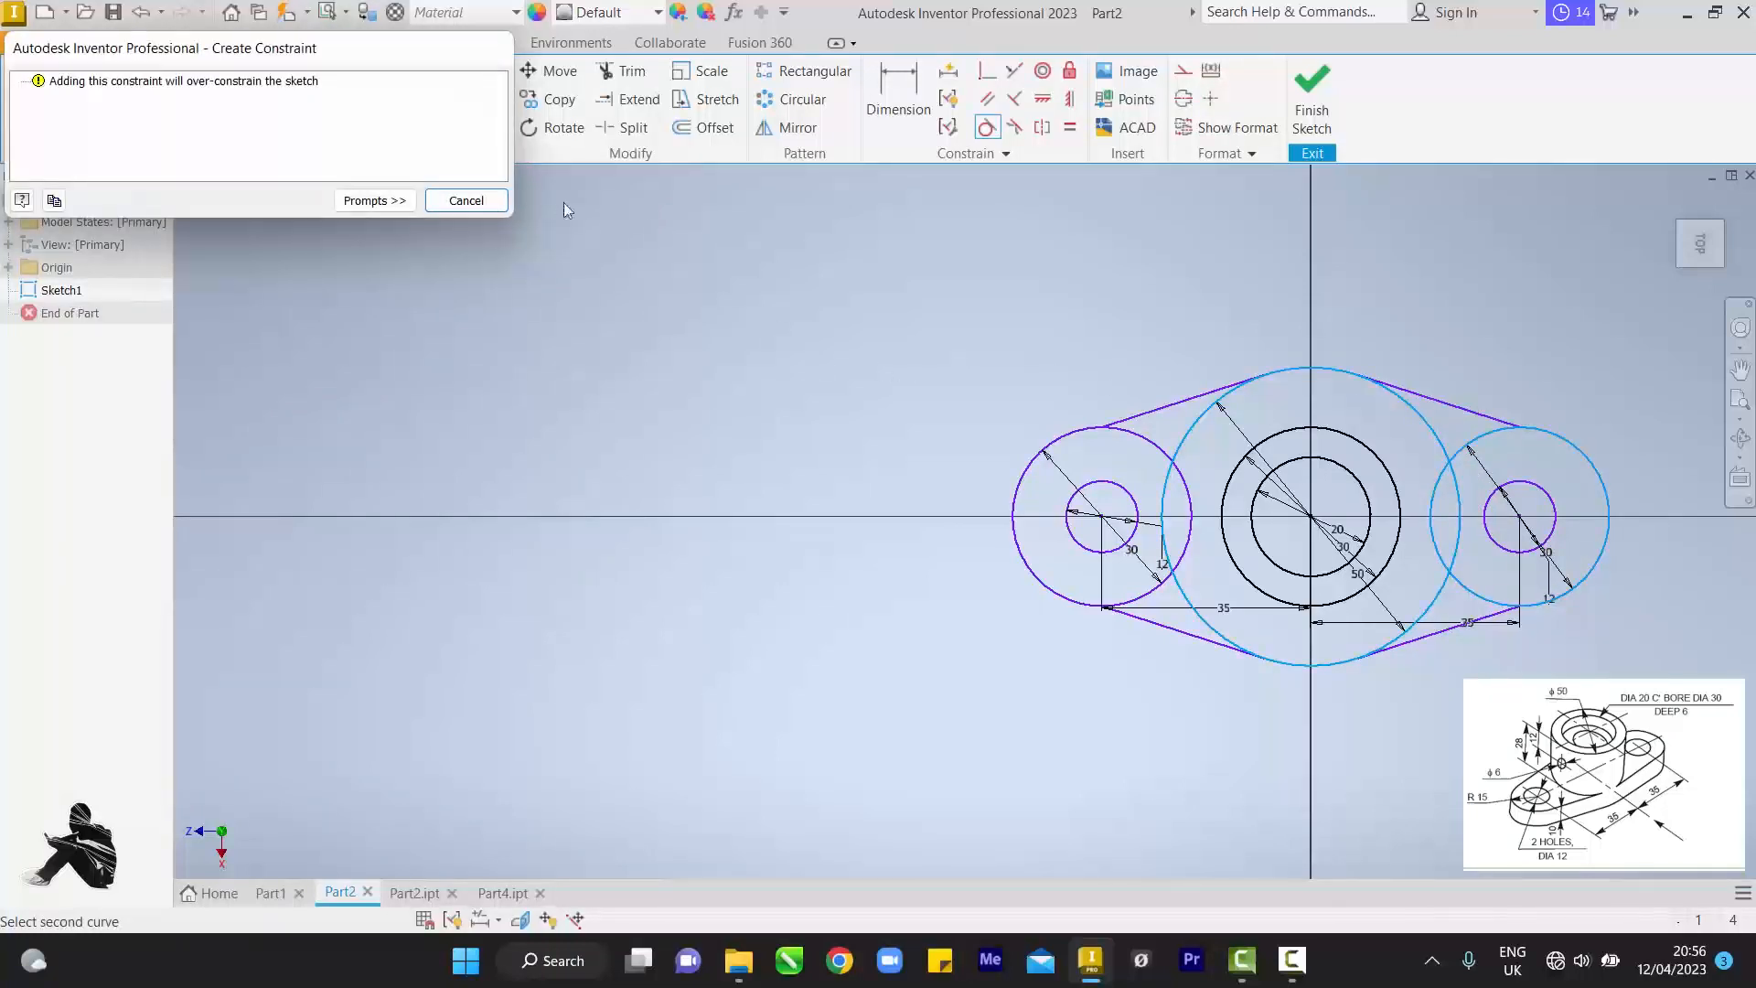
left_click(466, 200)
- Constrain the upper right line tangent to the 50 mm circle and try the same constraint on the upper left line
left_click(986, 129)
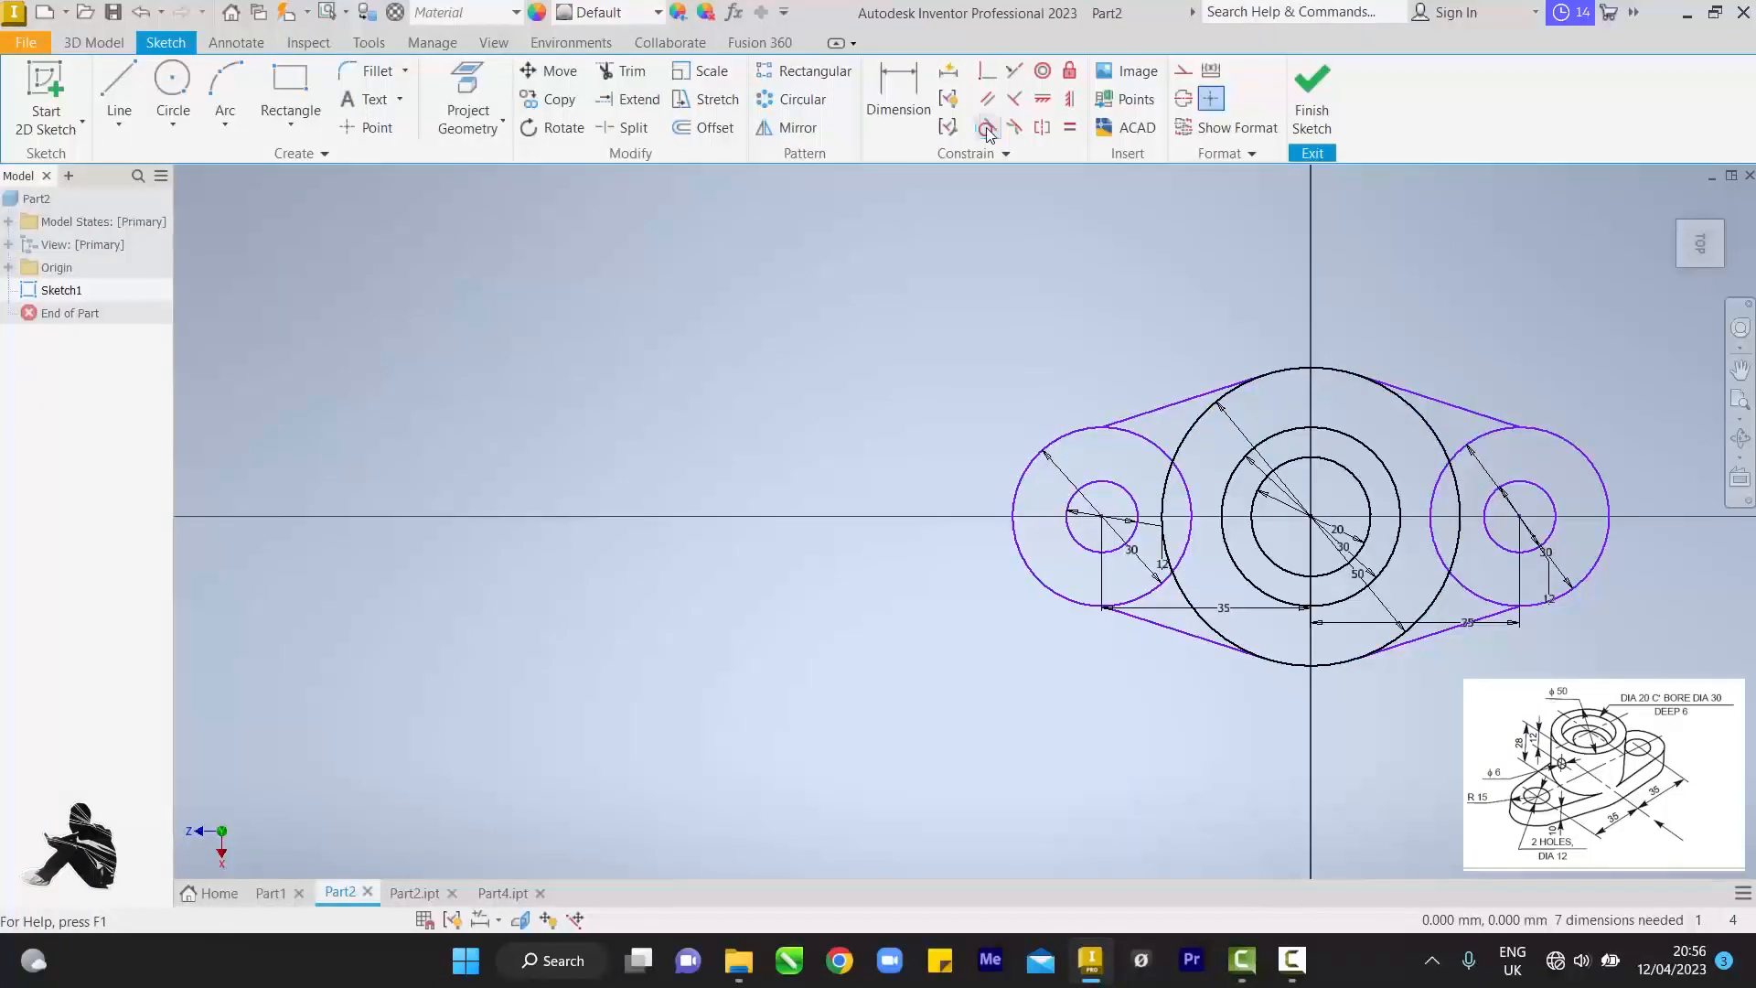
left_click(986, 128)
left_click(1427, 430)
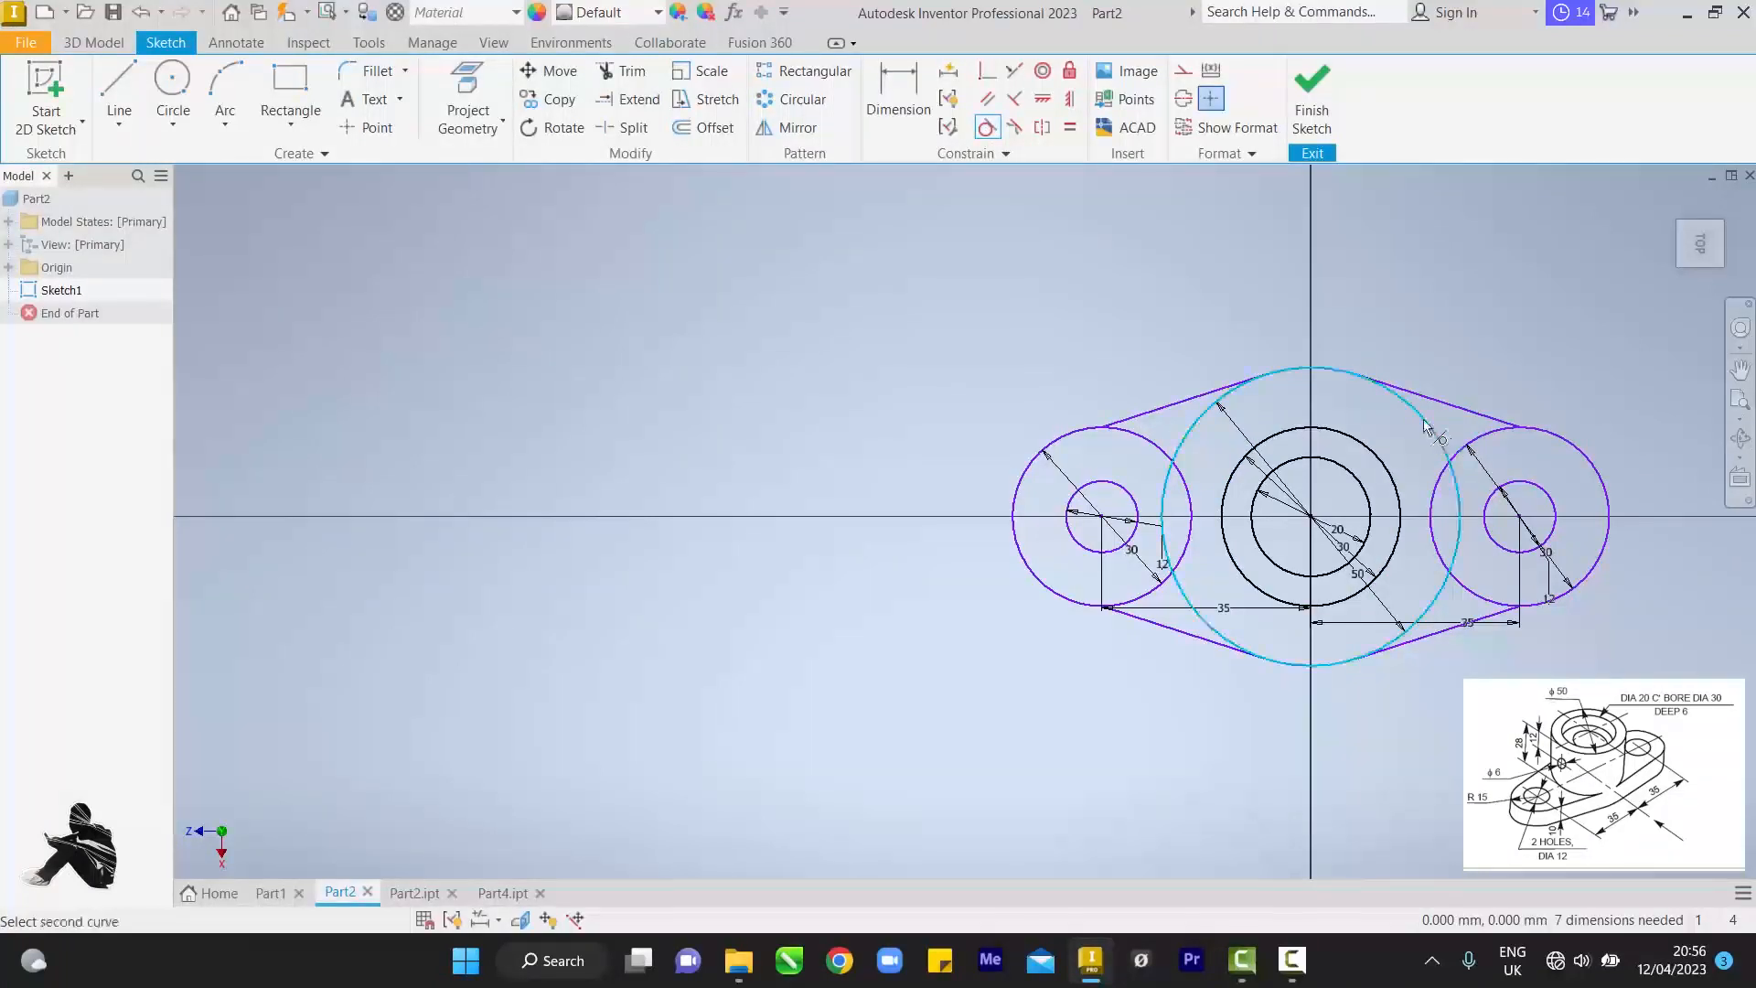
left_click(1423, 401)
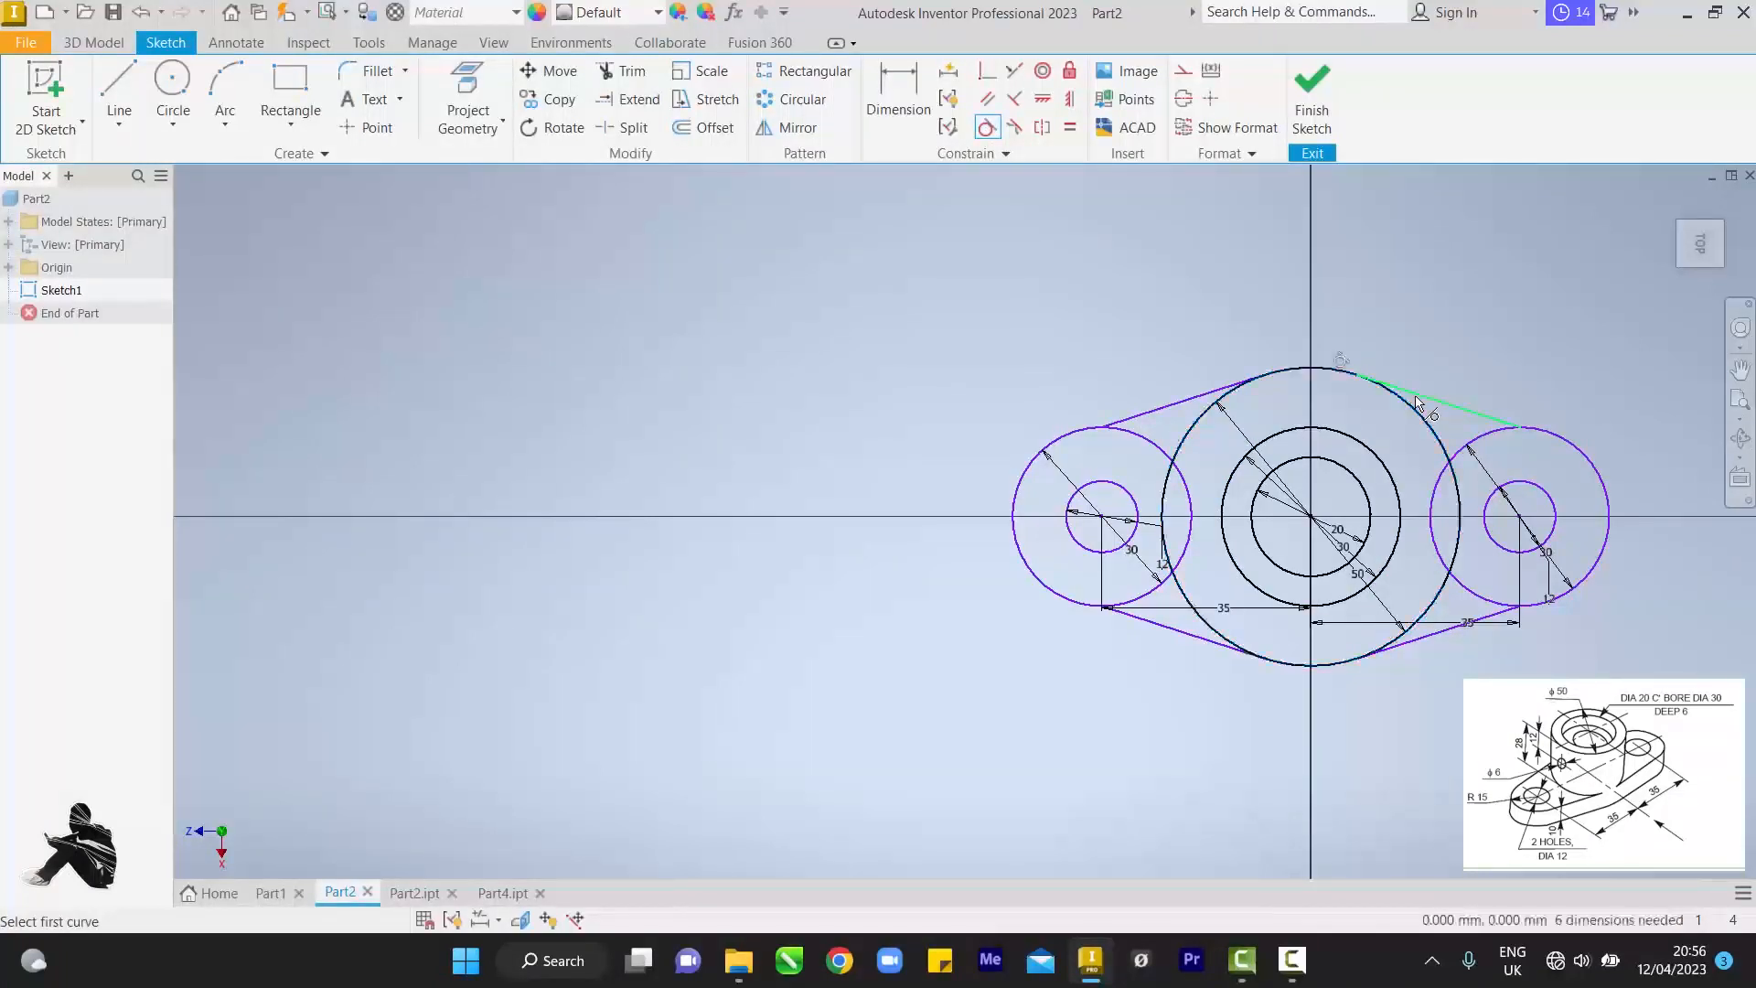
left_click(1217, 412)
left_click(1198, 399)
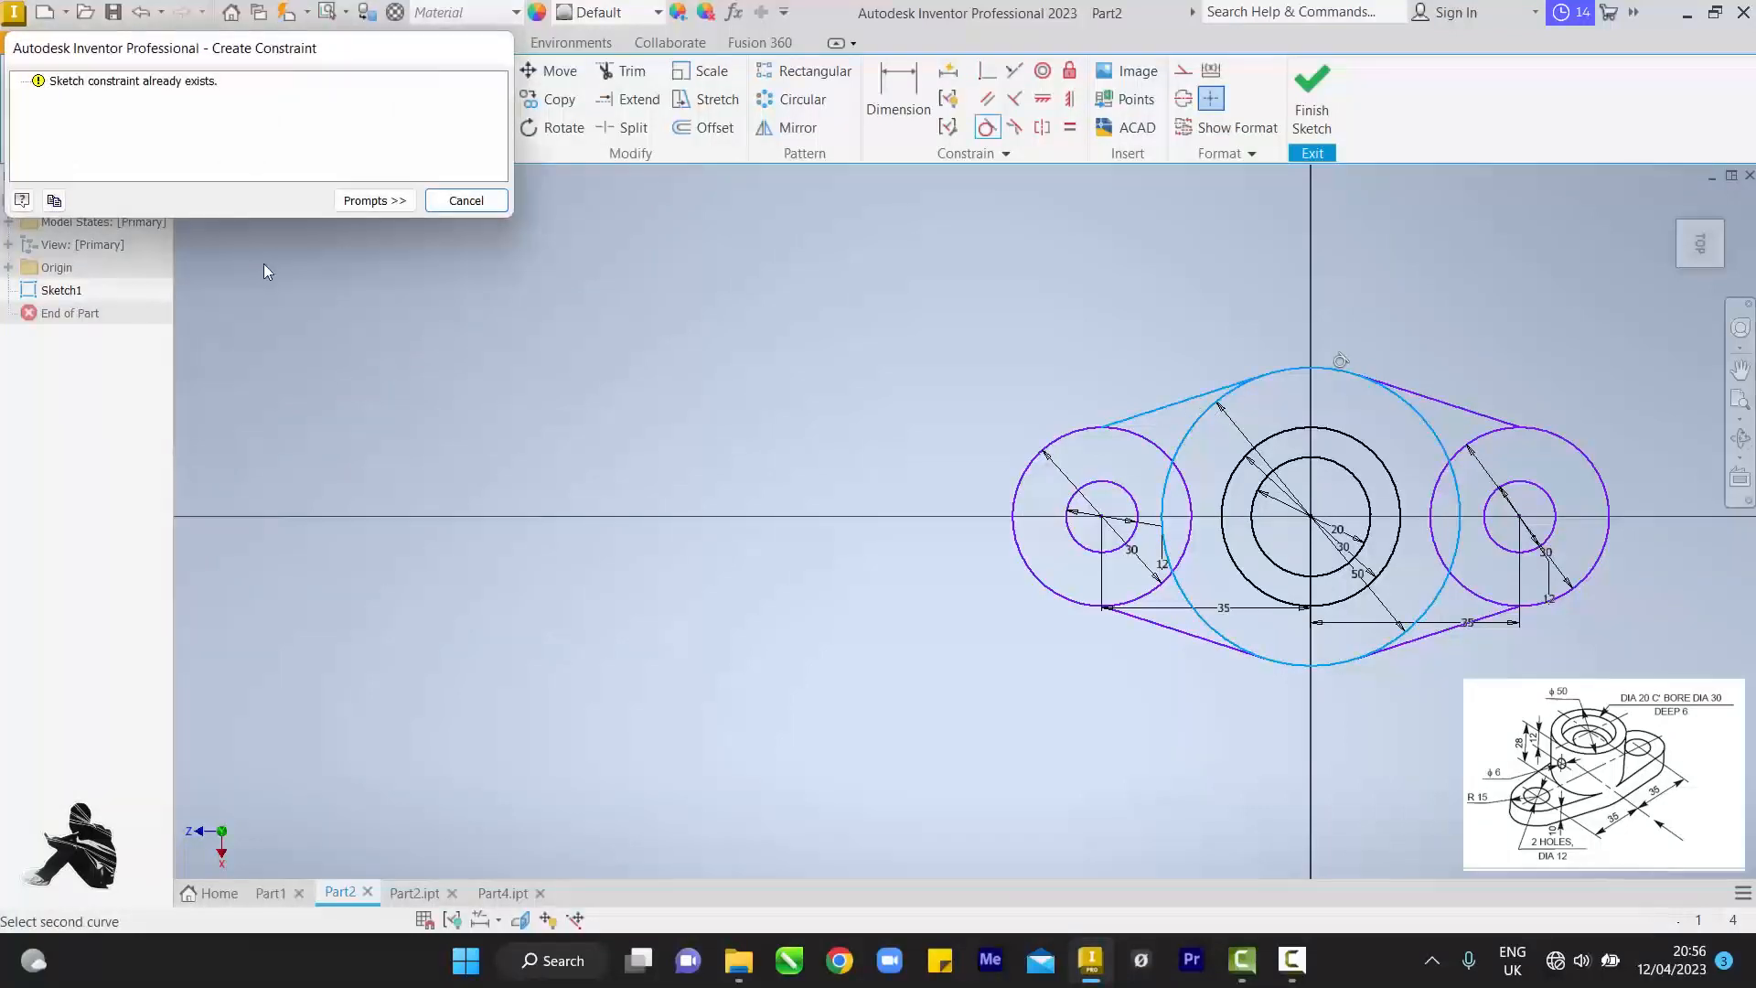
left_click(465, 201)
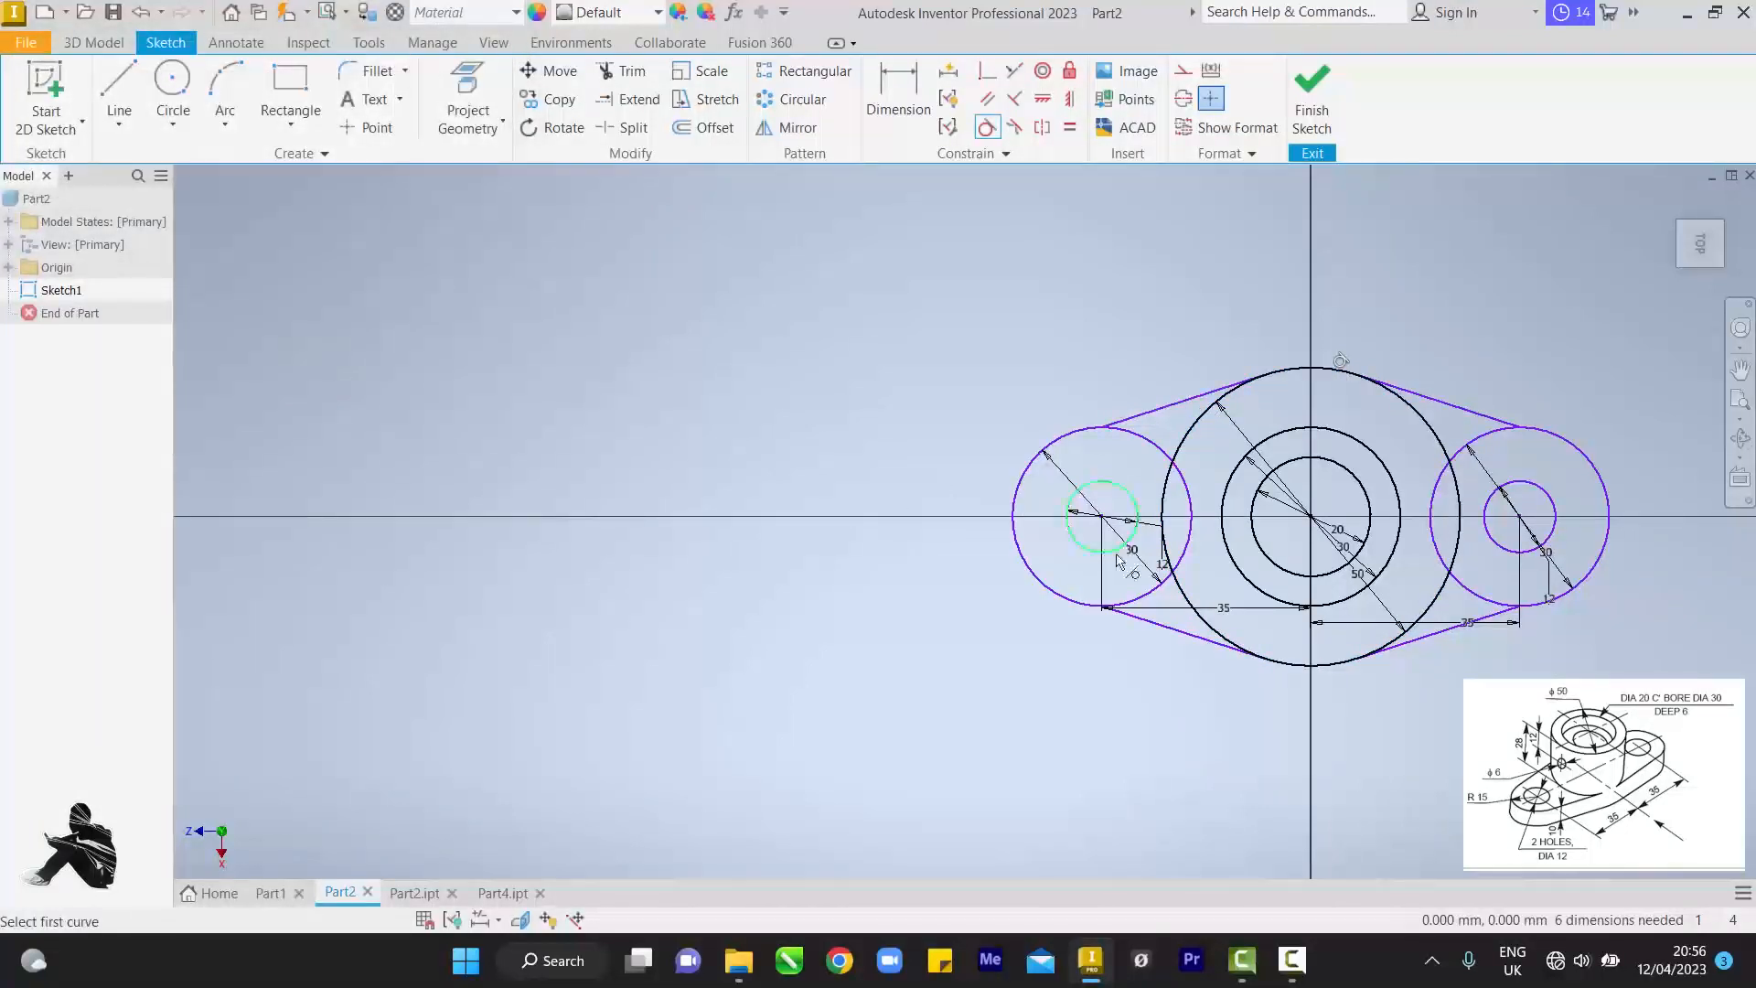
- Constrain the lower left and lower right lines tangent to the 50 mm circle
left_click(1194, 619)
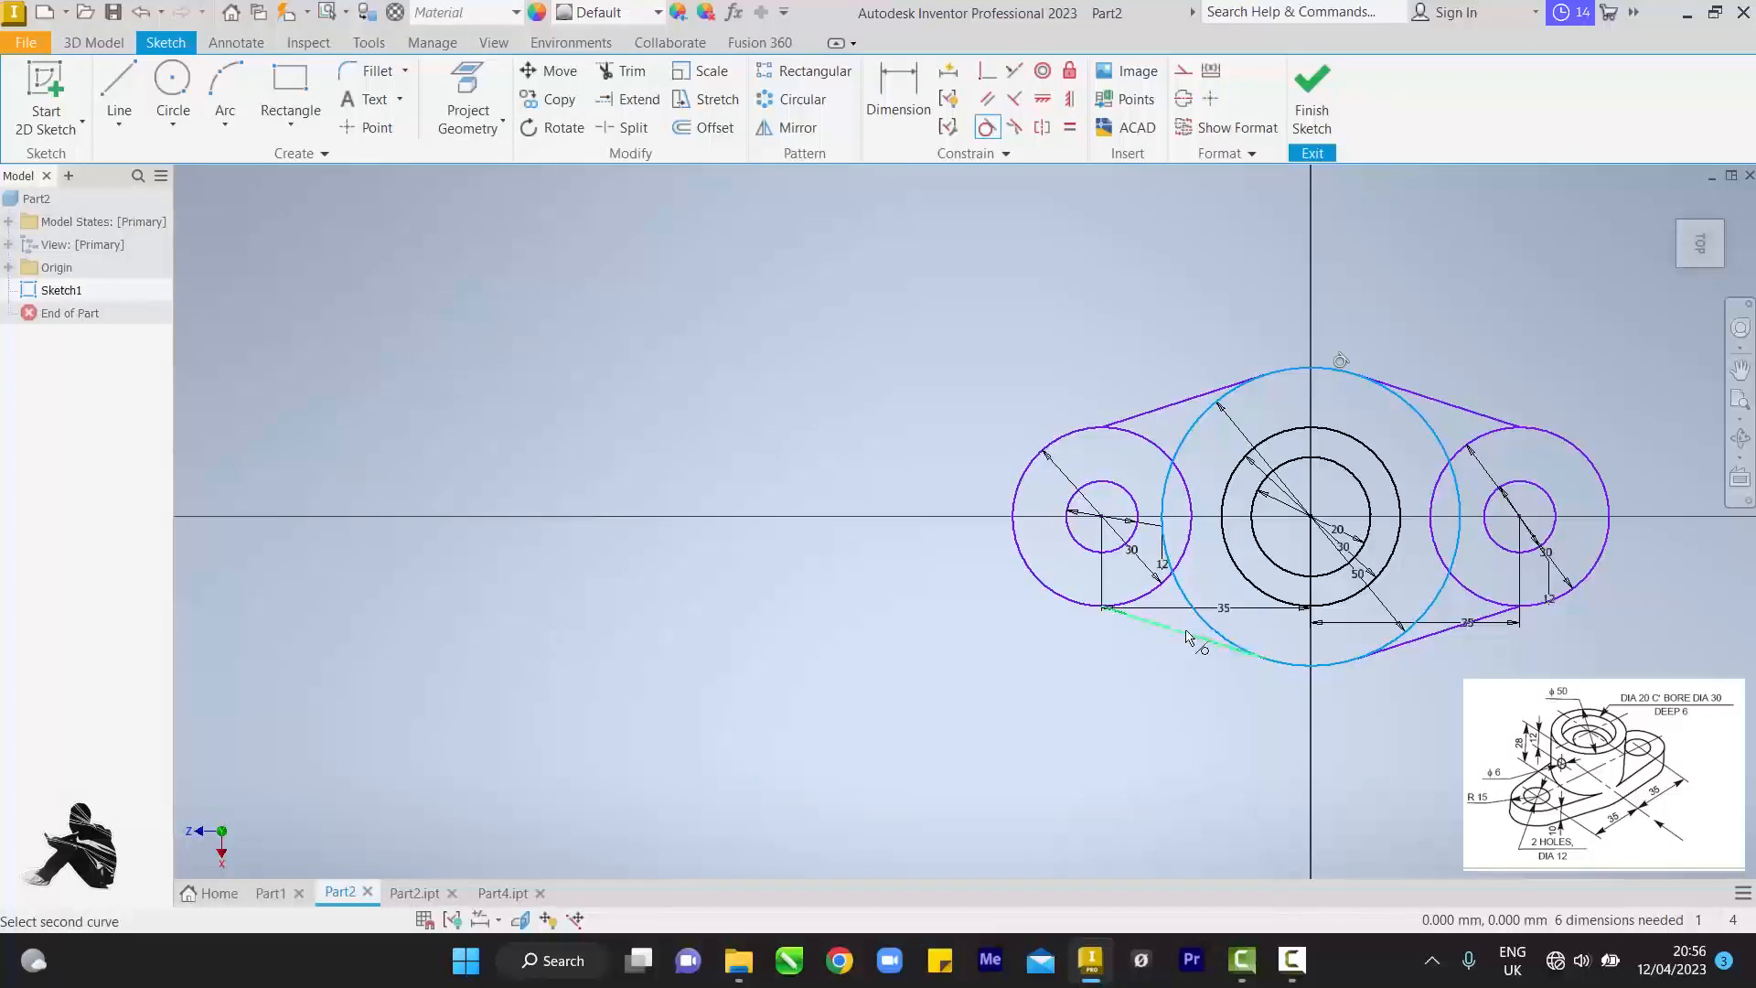
left_click(1189, 633)
left_click(1384, 649)
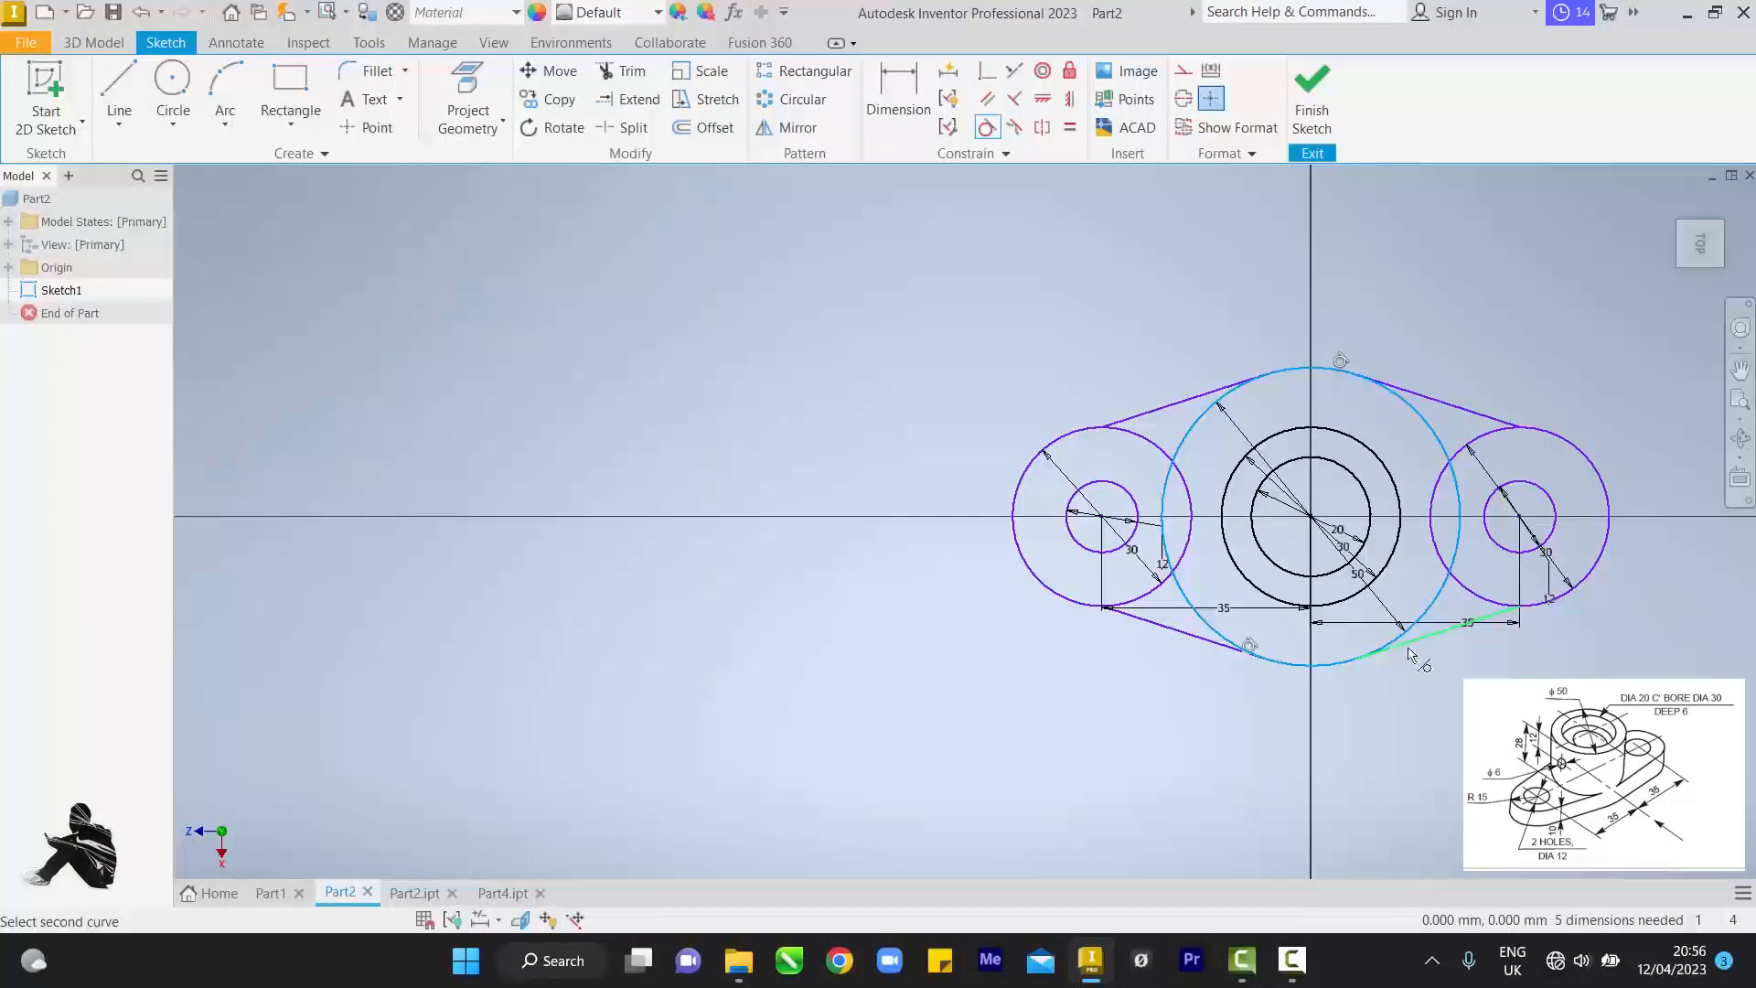
left_click(1404, 643)
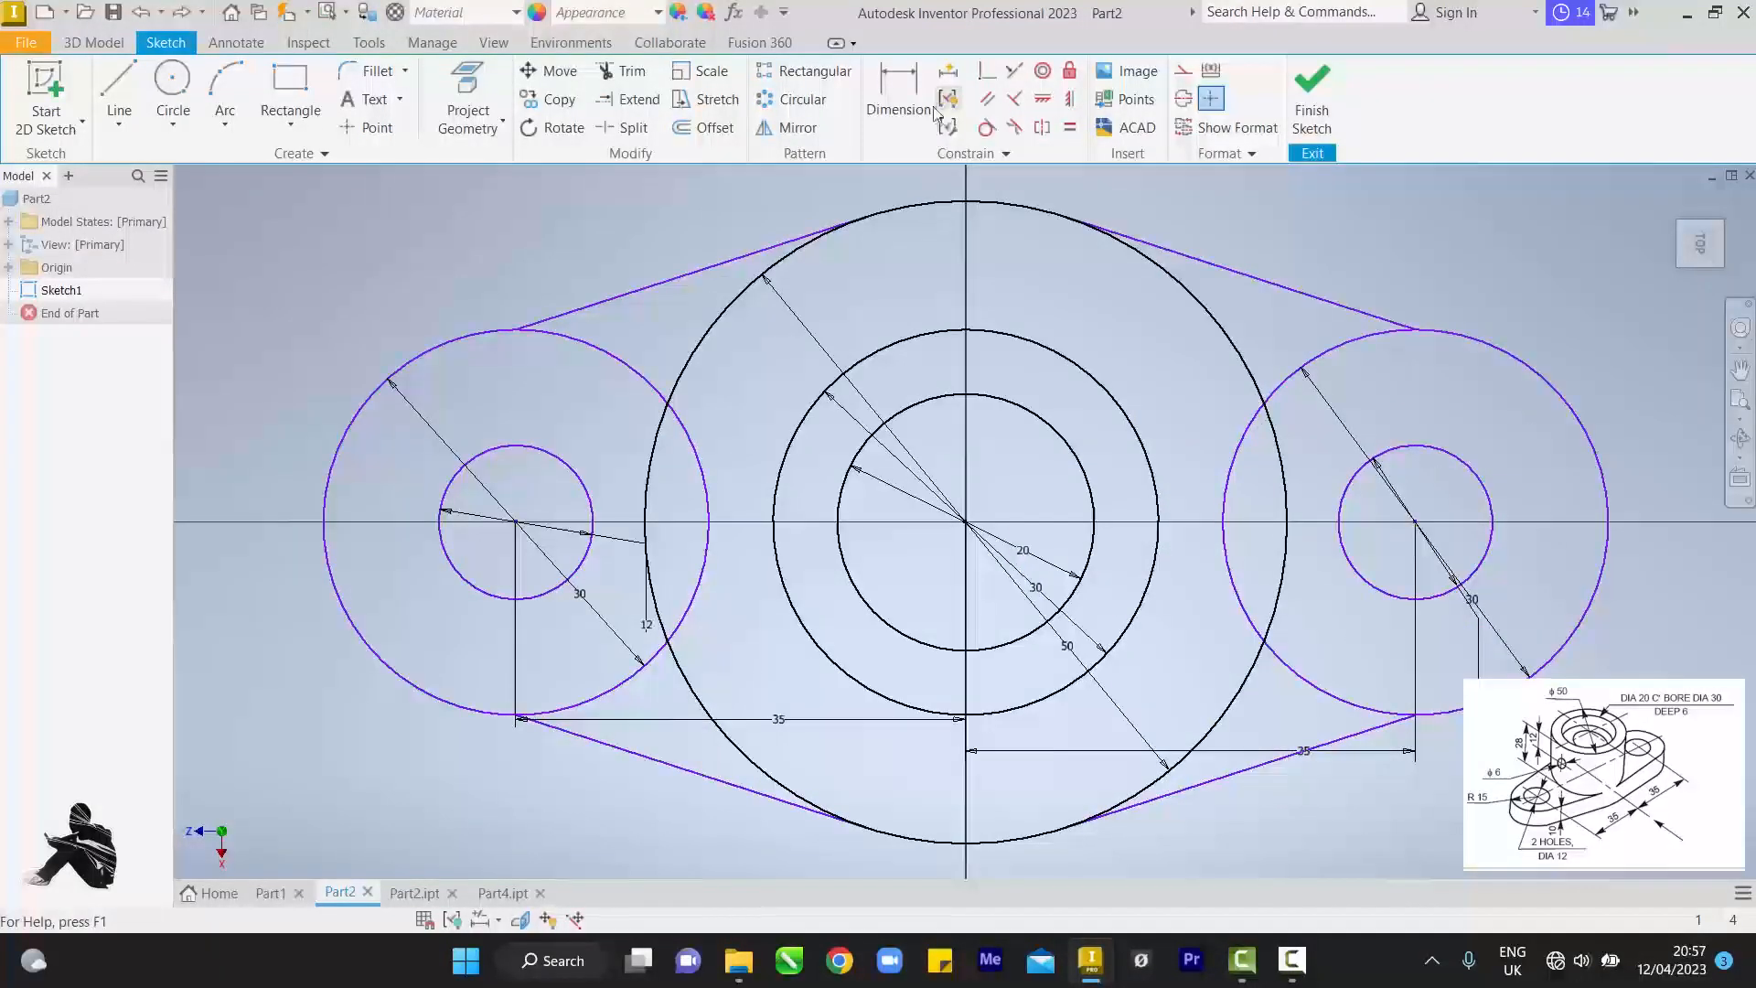
- Trim the inner arcs of both outer 30 mm circles between their connecting lines and finish the sketch
left_click(629, 73)
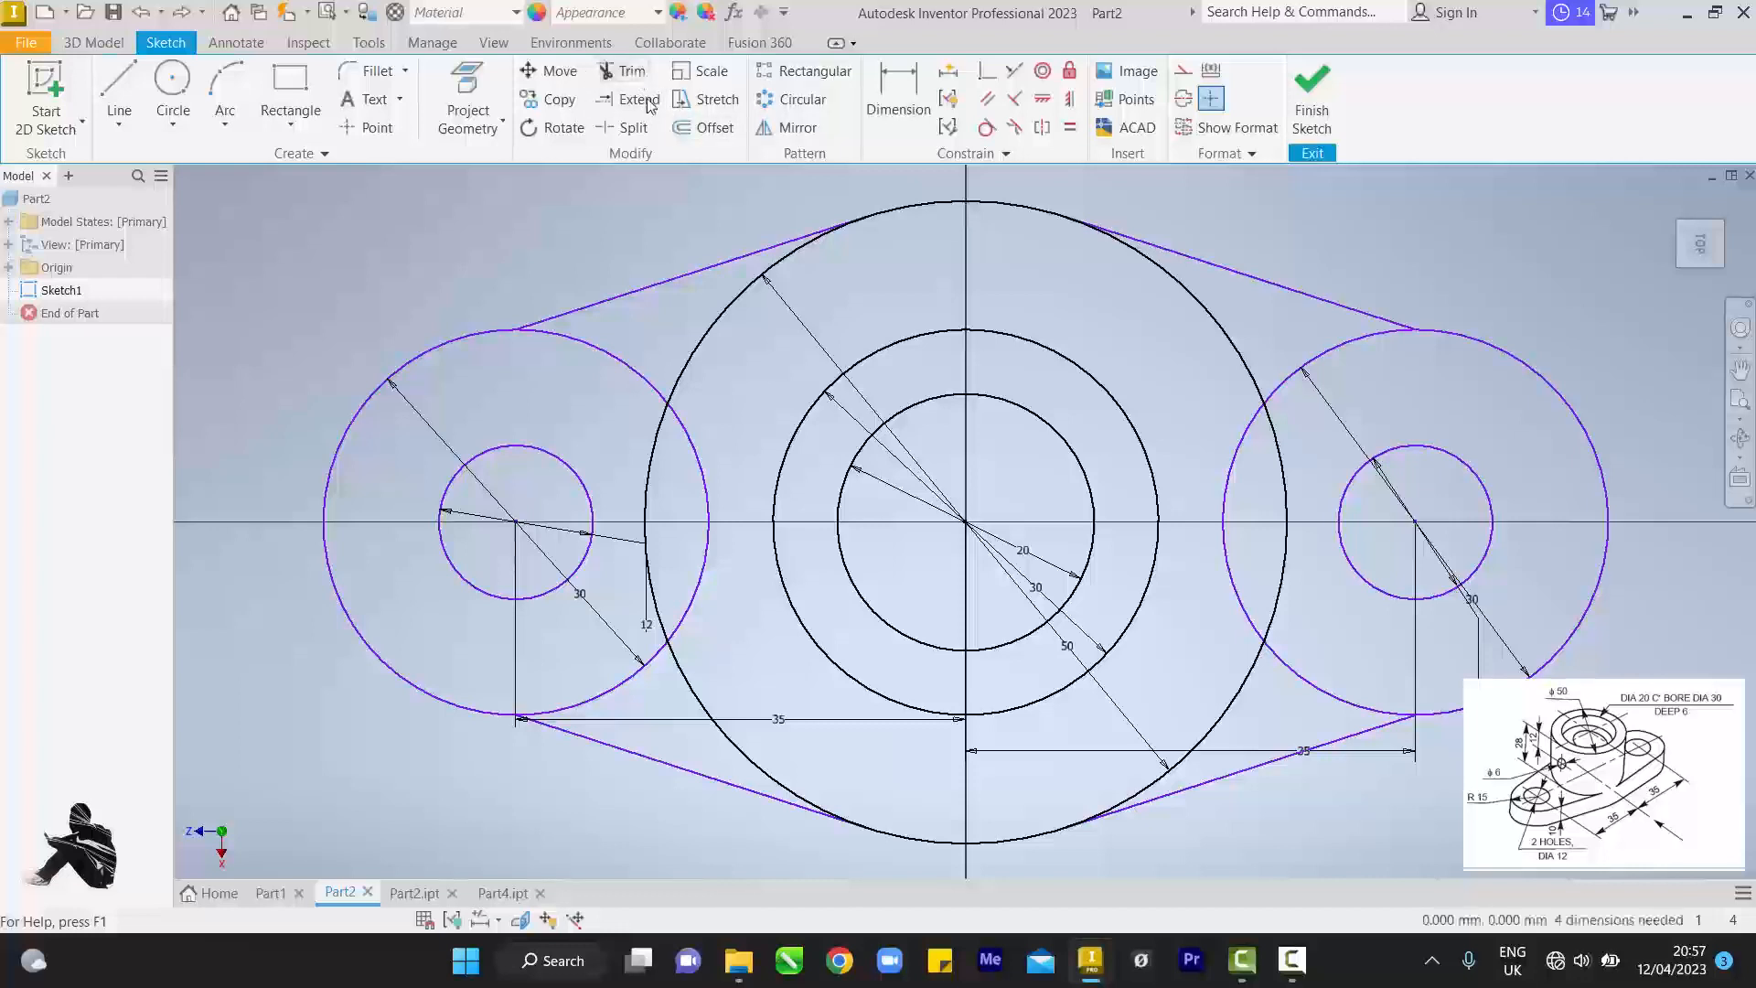
left_click(652, 380)
left_click(661, 660)
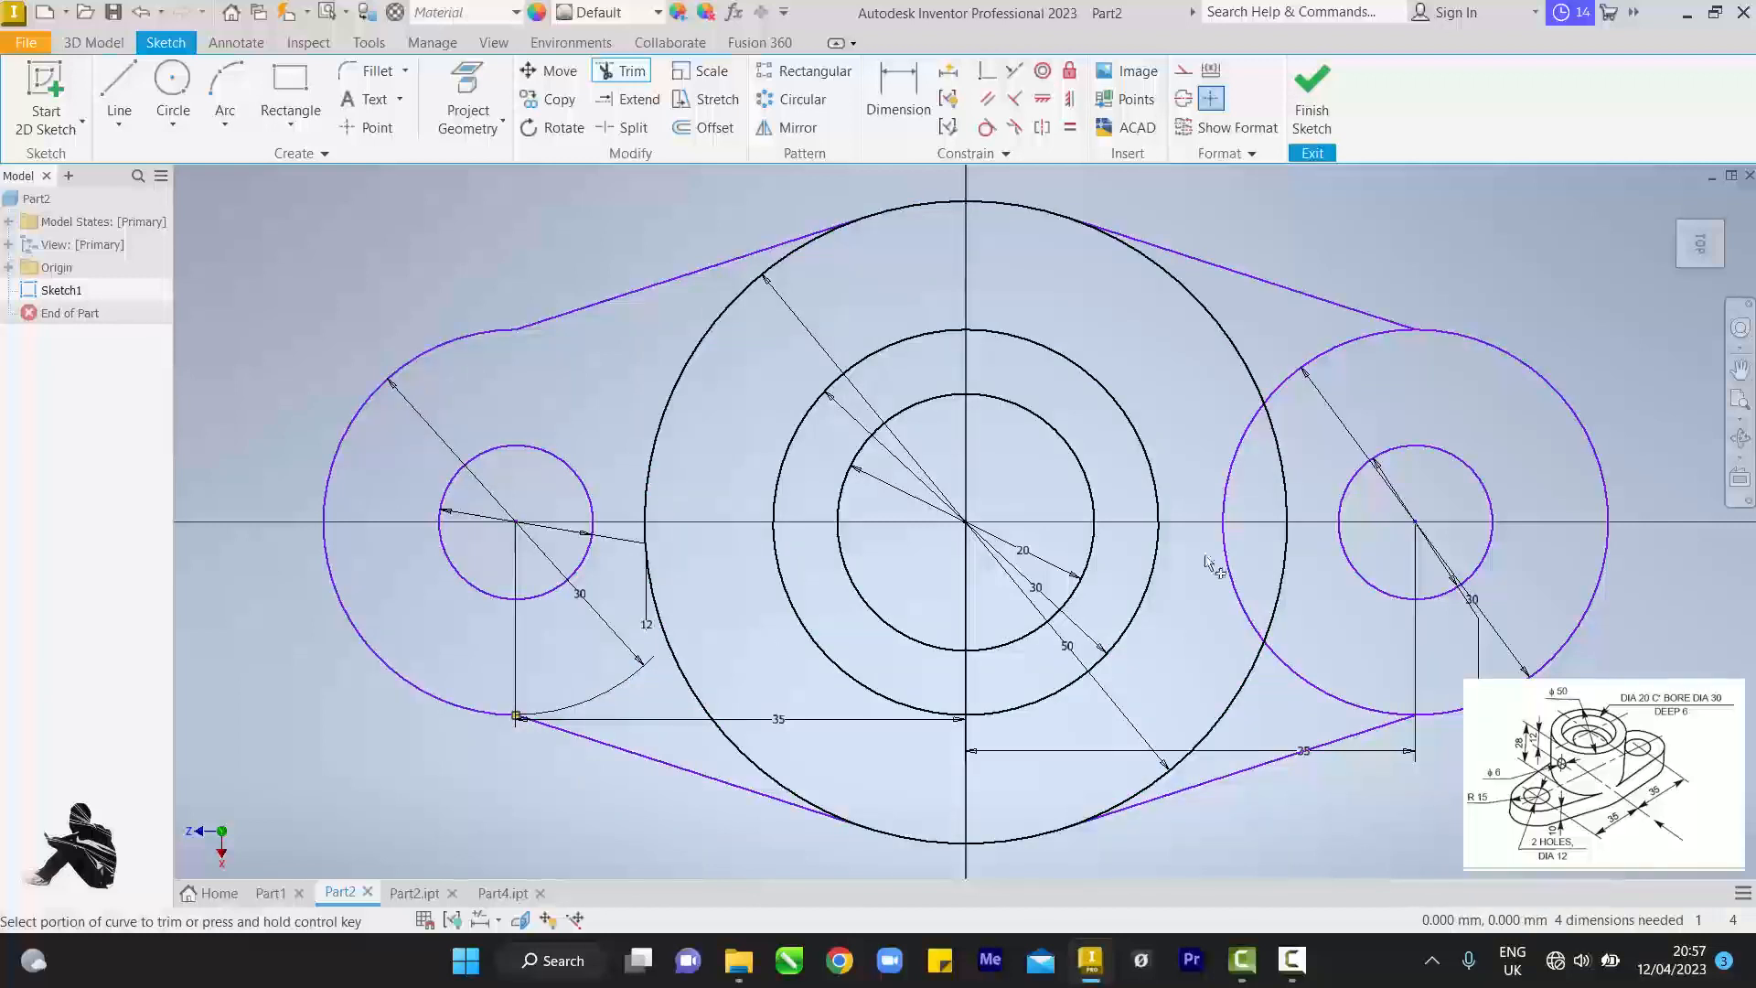
left_click(1236, 551)
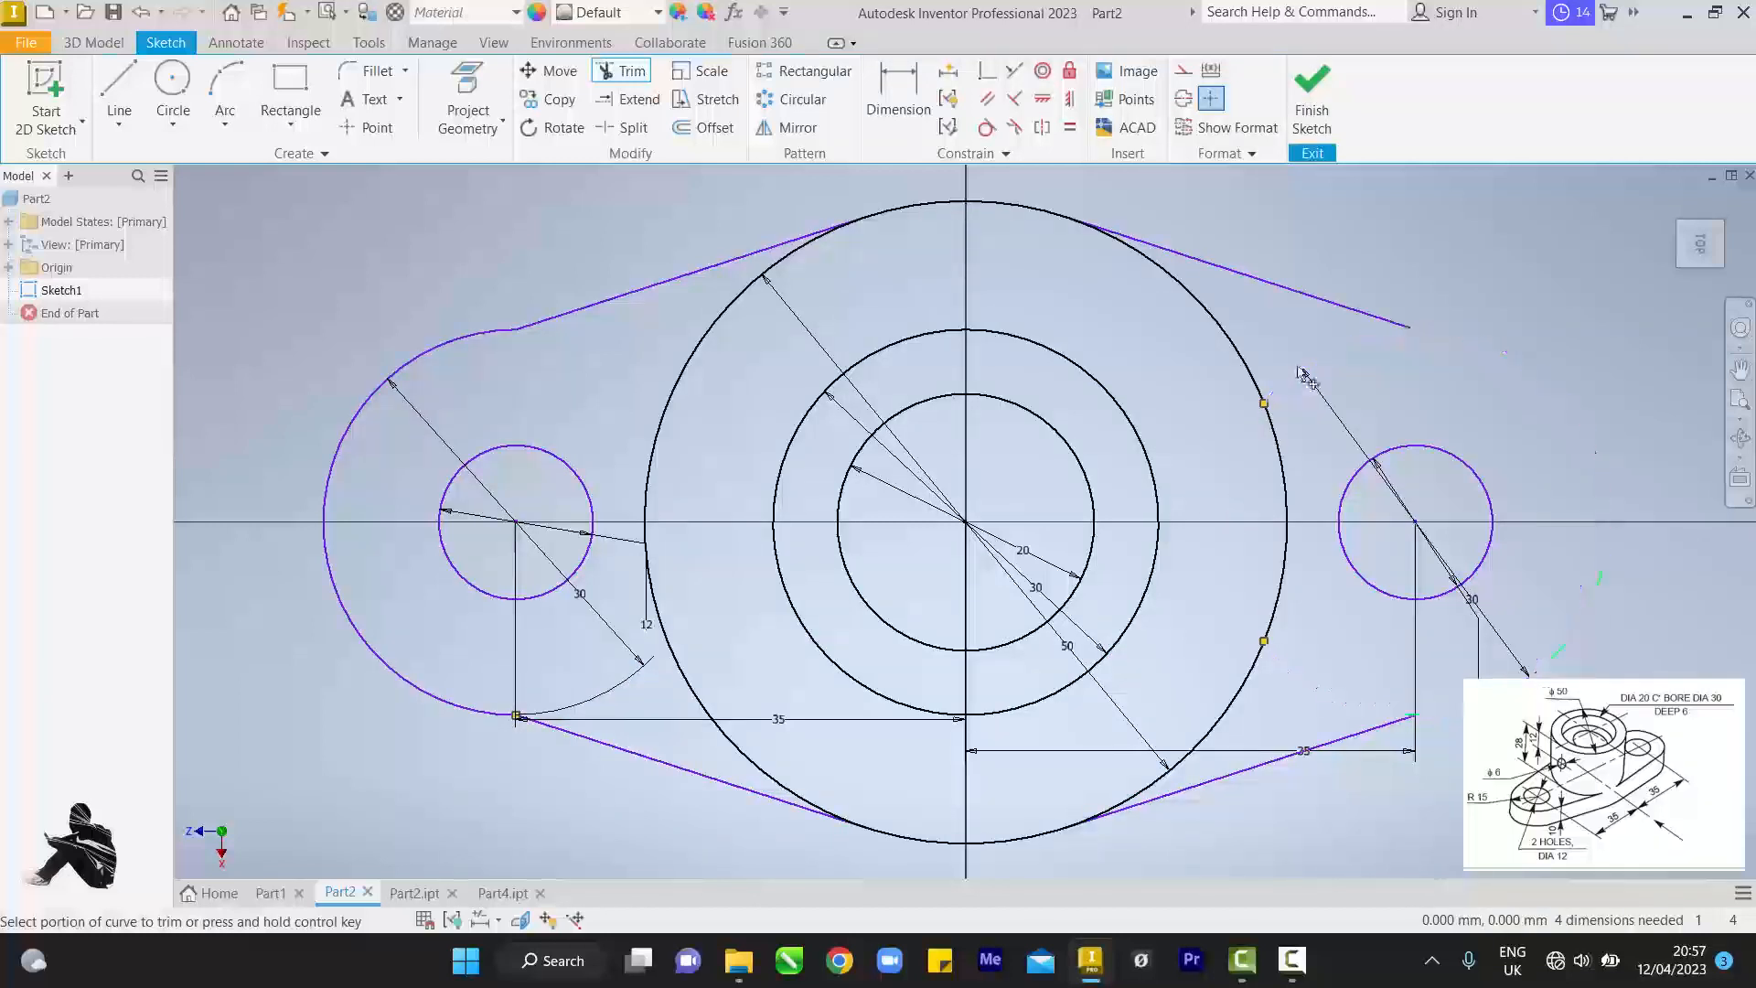
left_click(1352, 700)
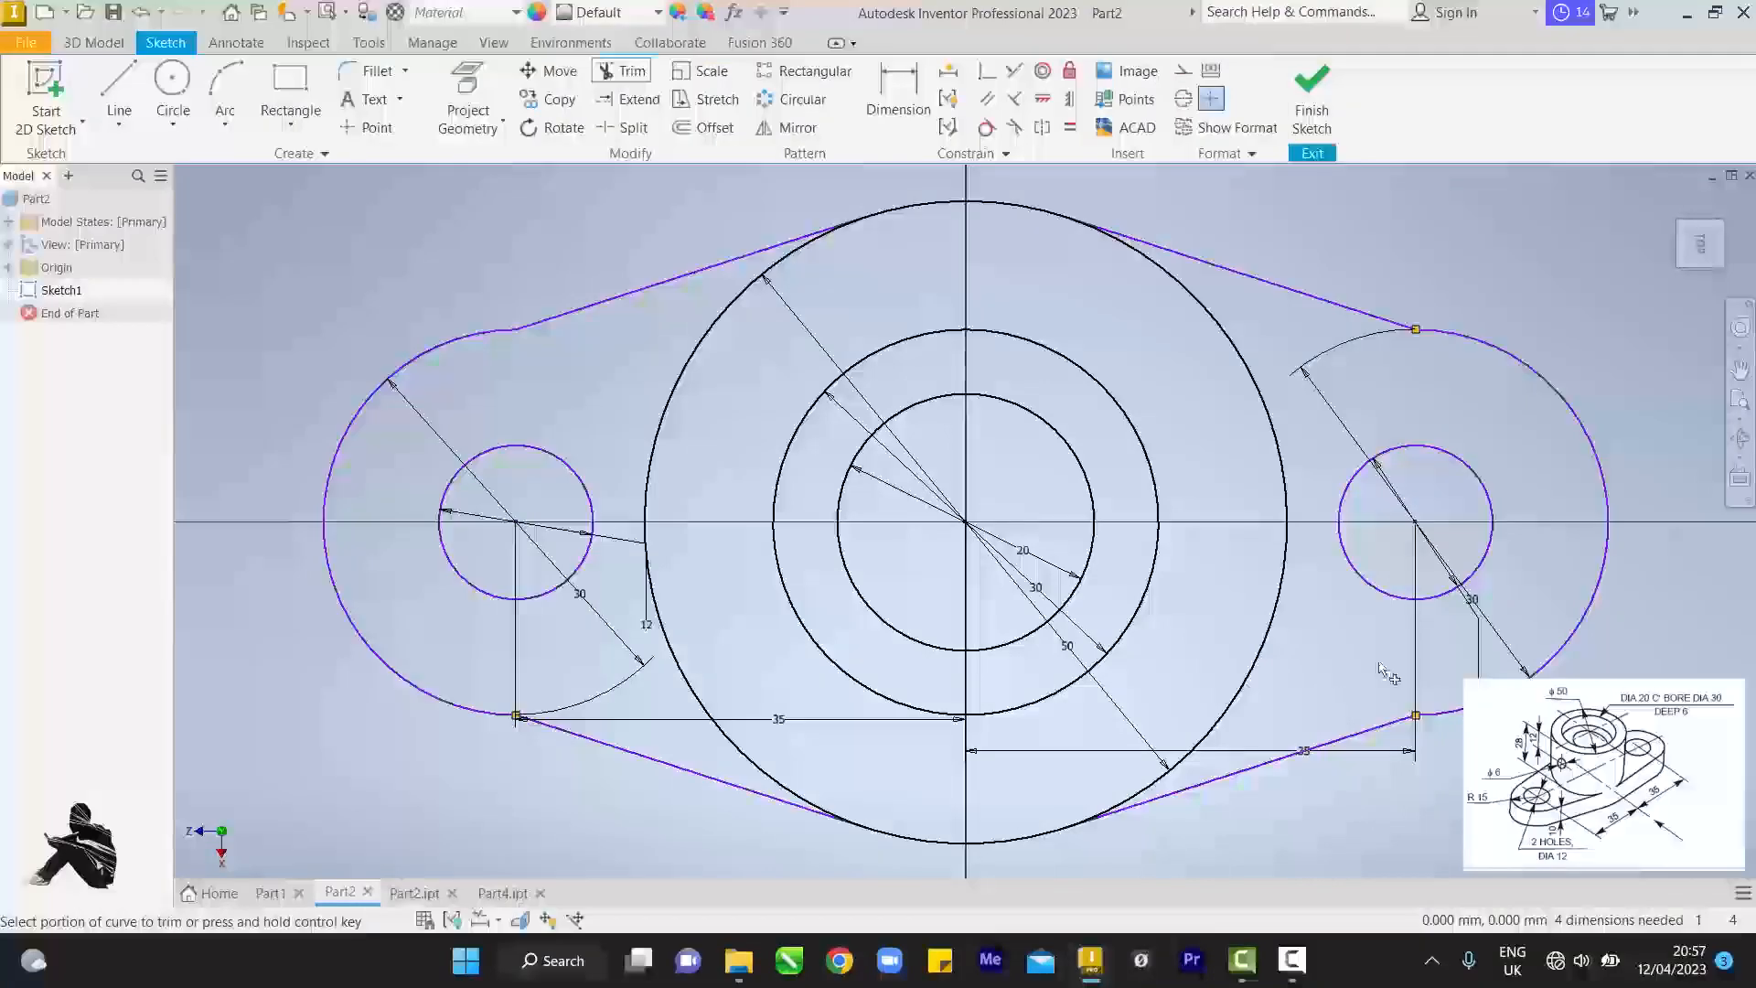
left_click(1317, 99)
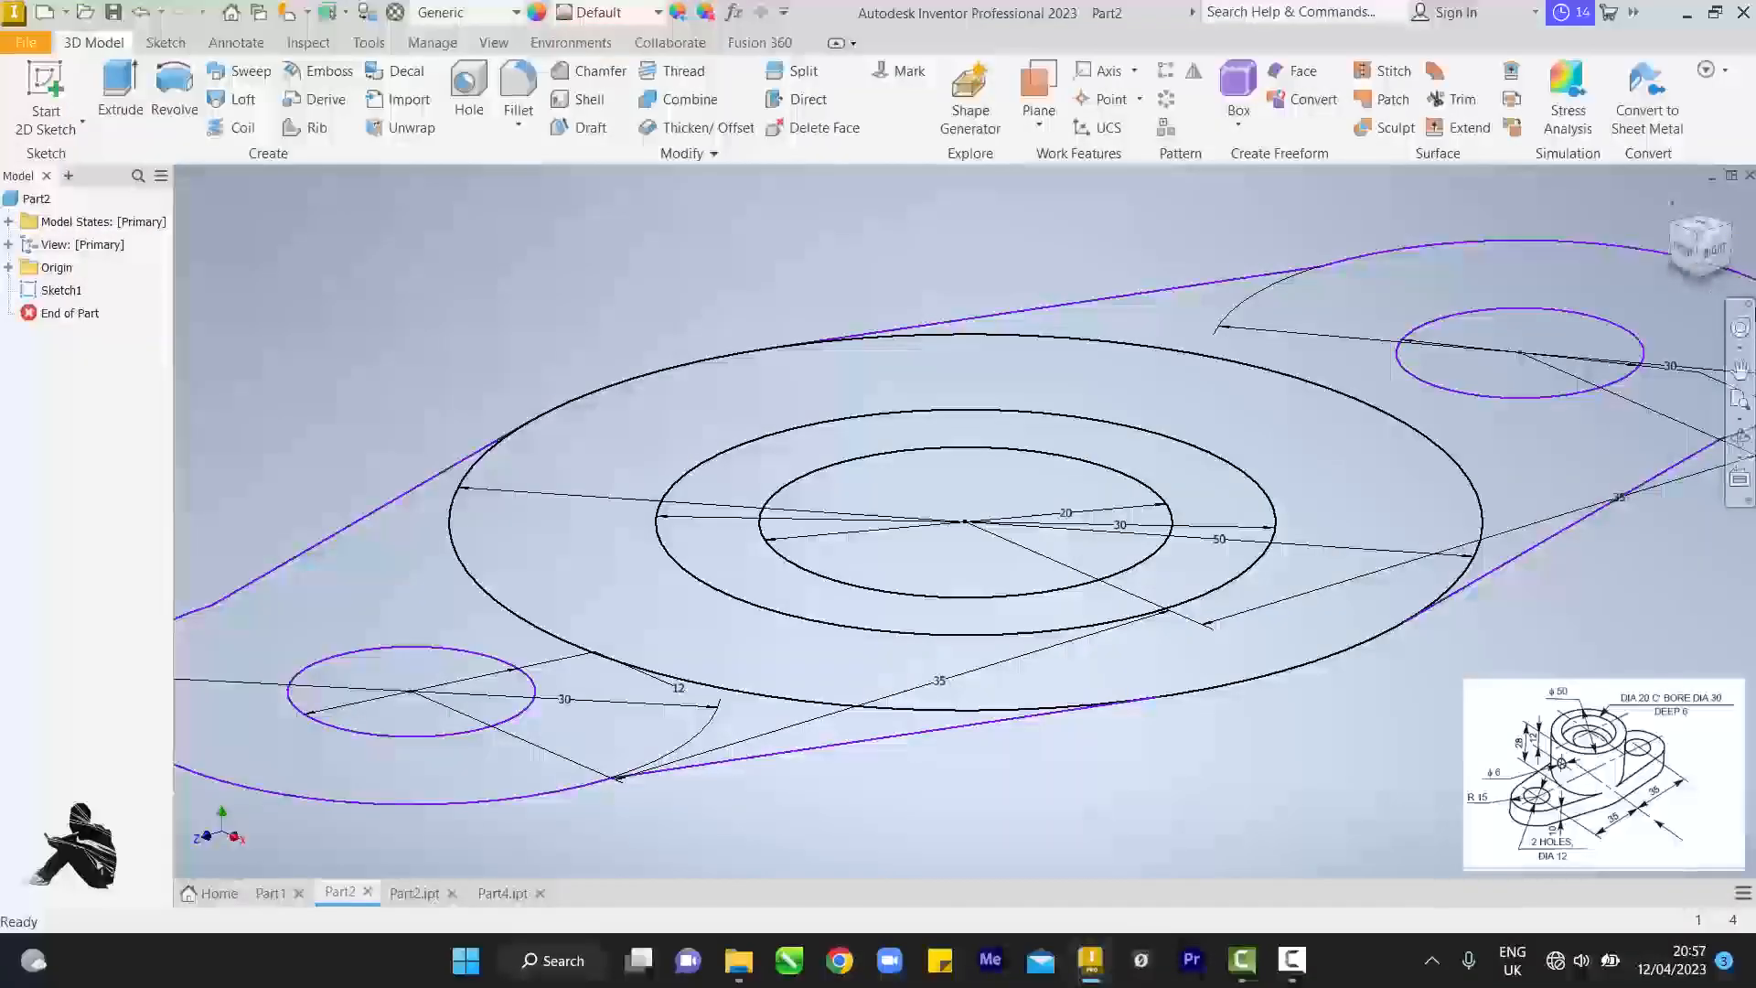
left_click(1740, 403)
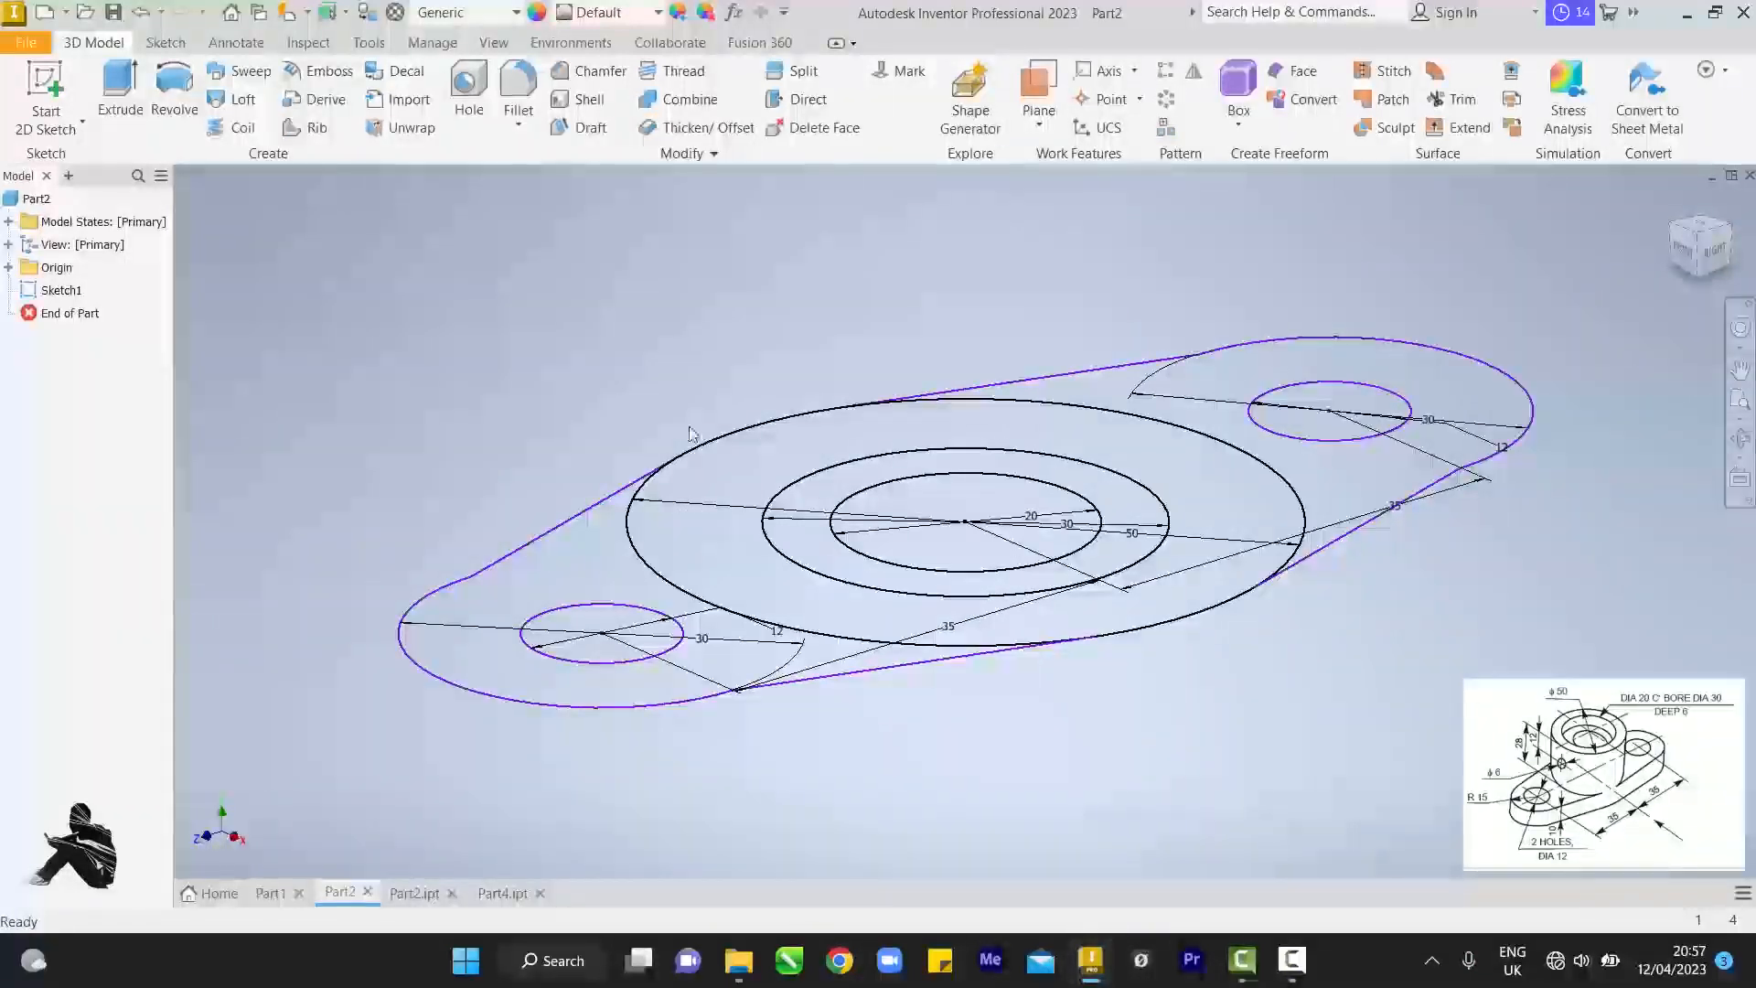
left_click(119, 101)
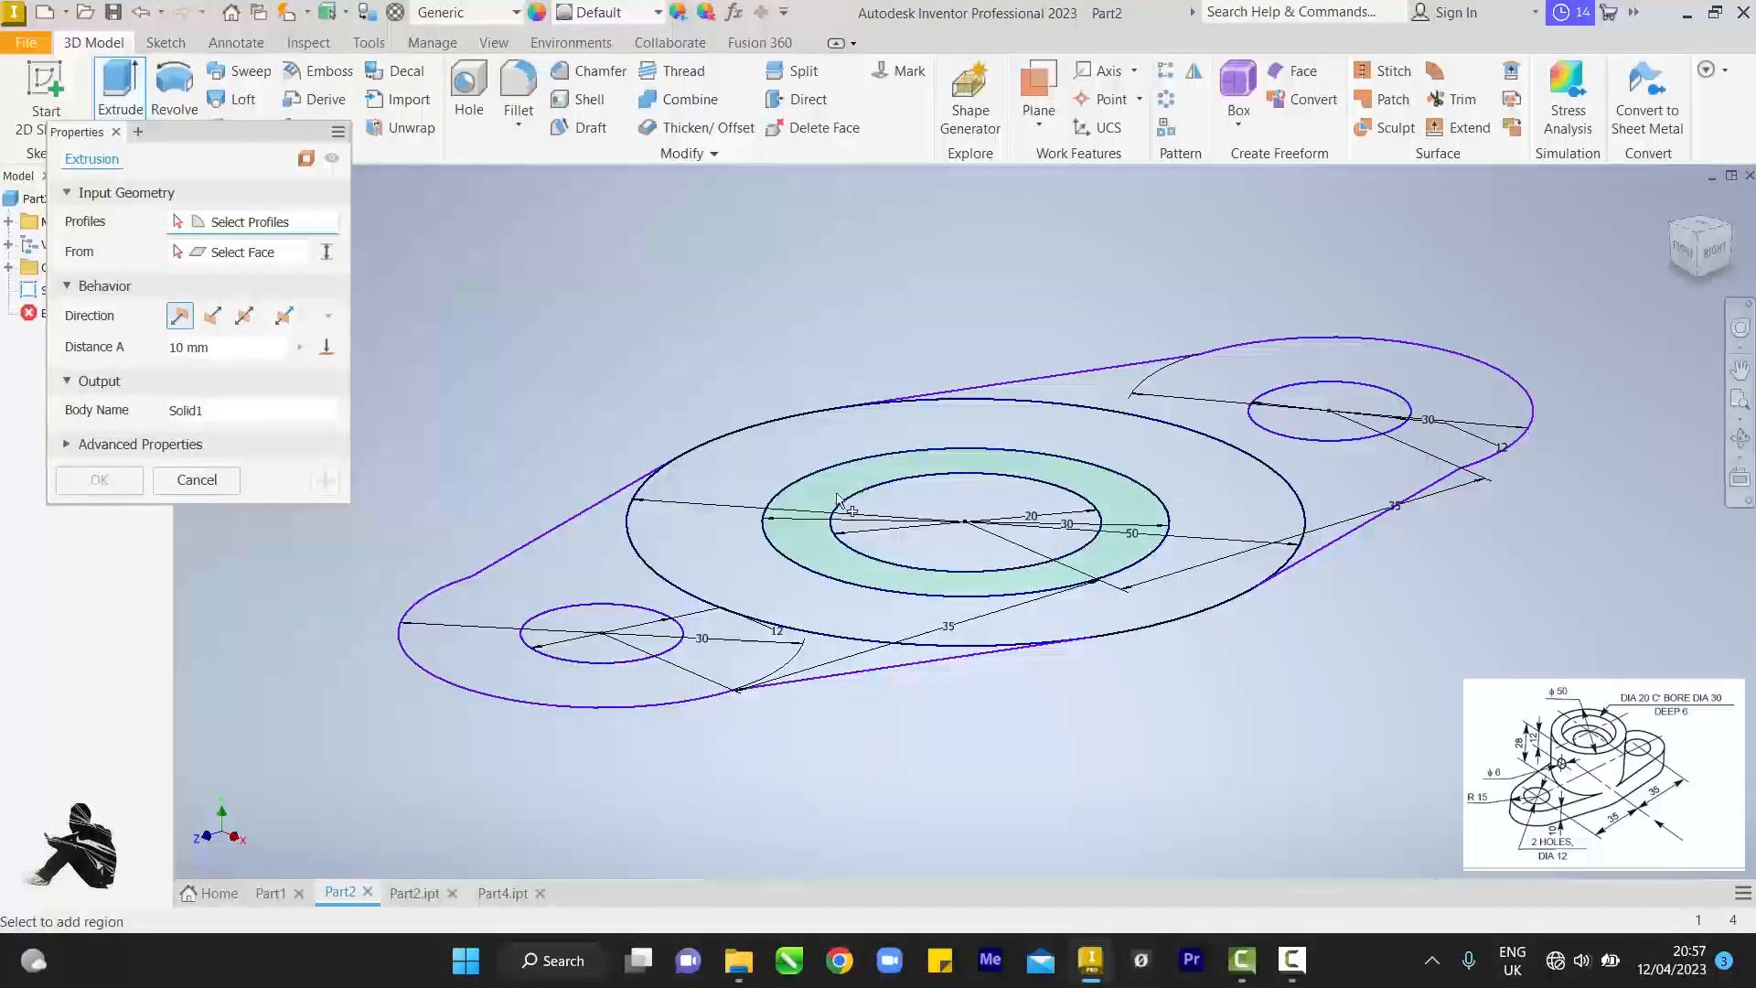
left_click(813, 531)
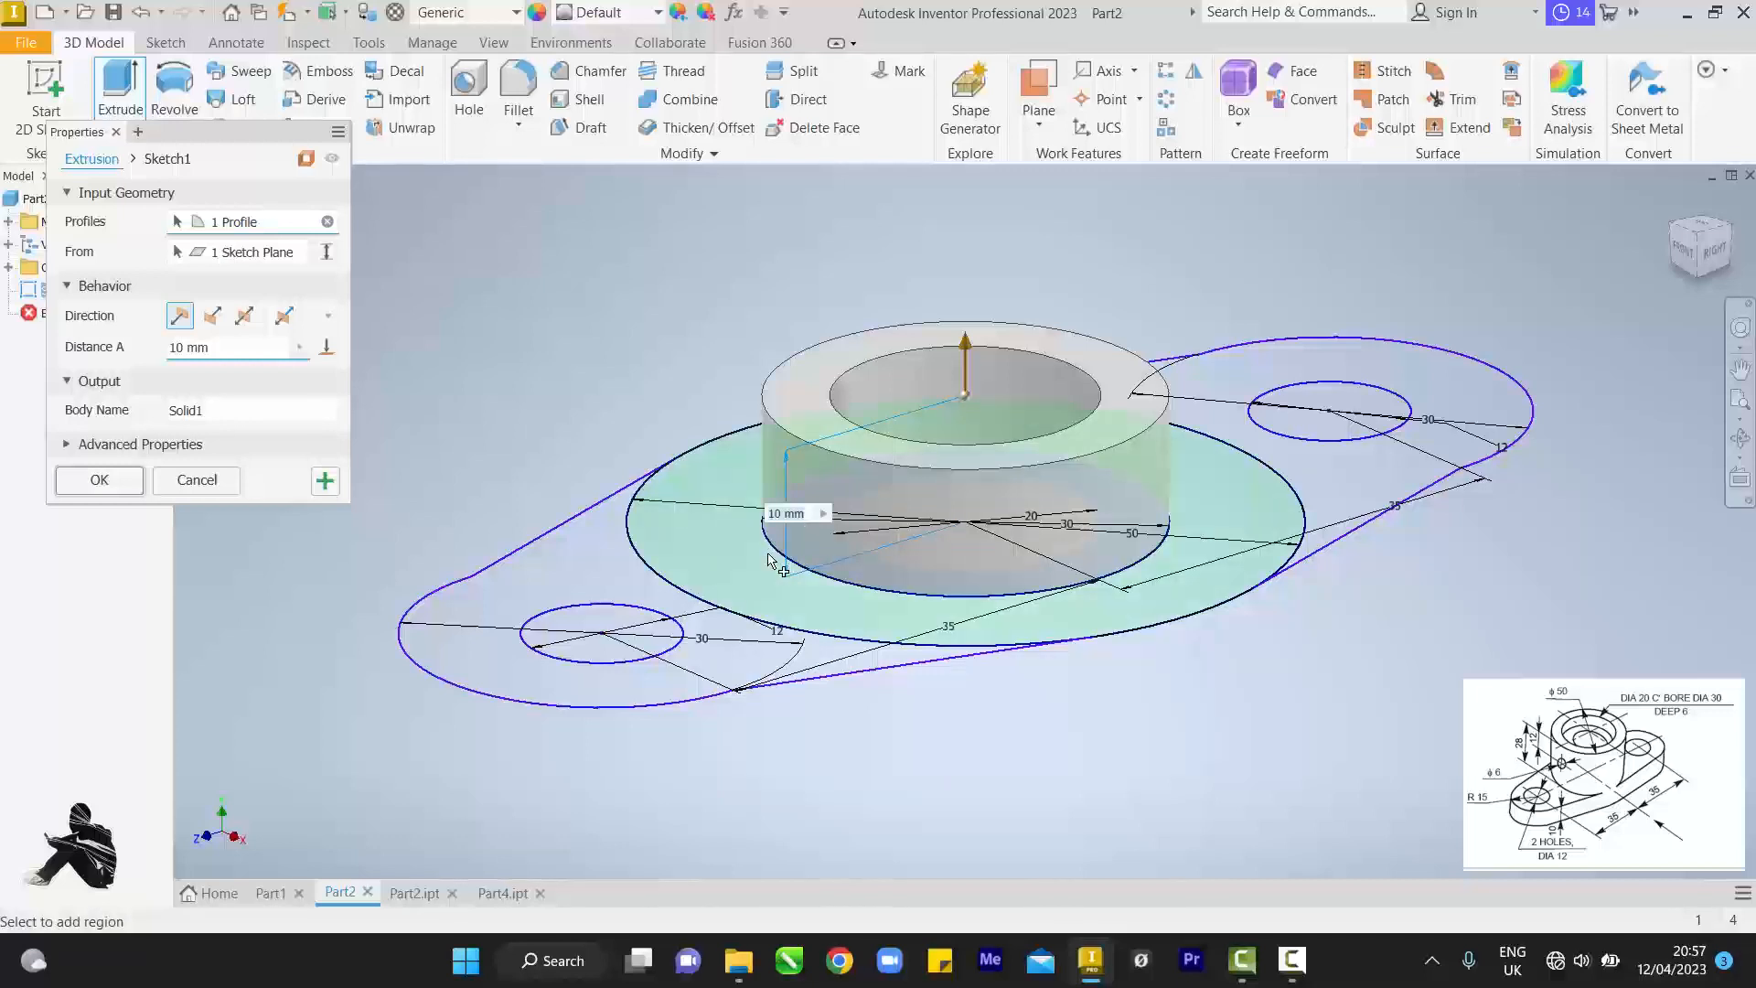
left_click(732, 652)
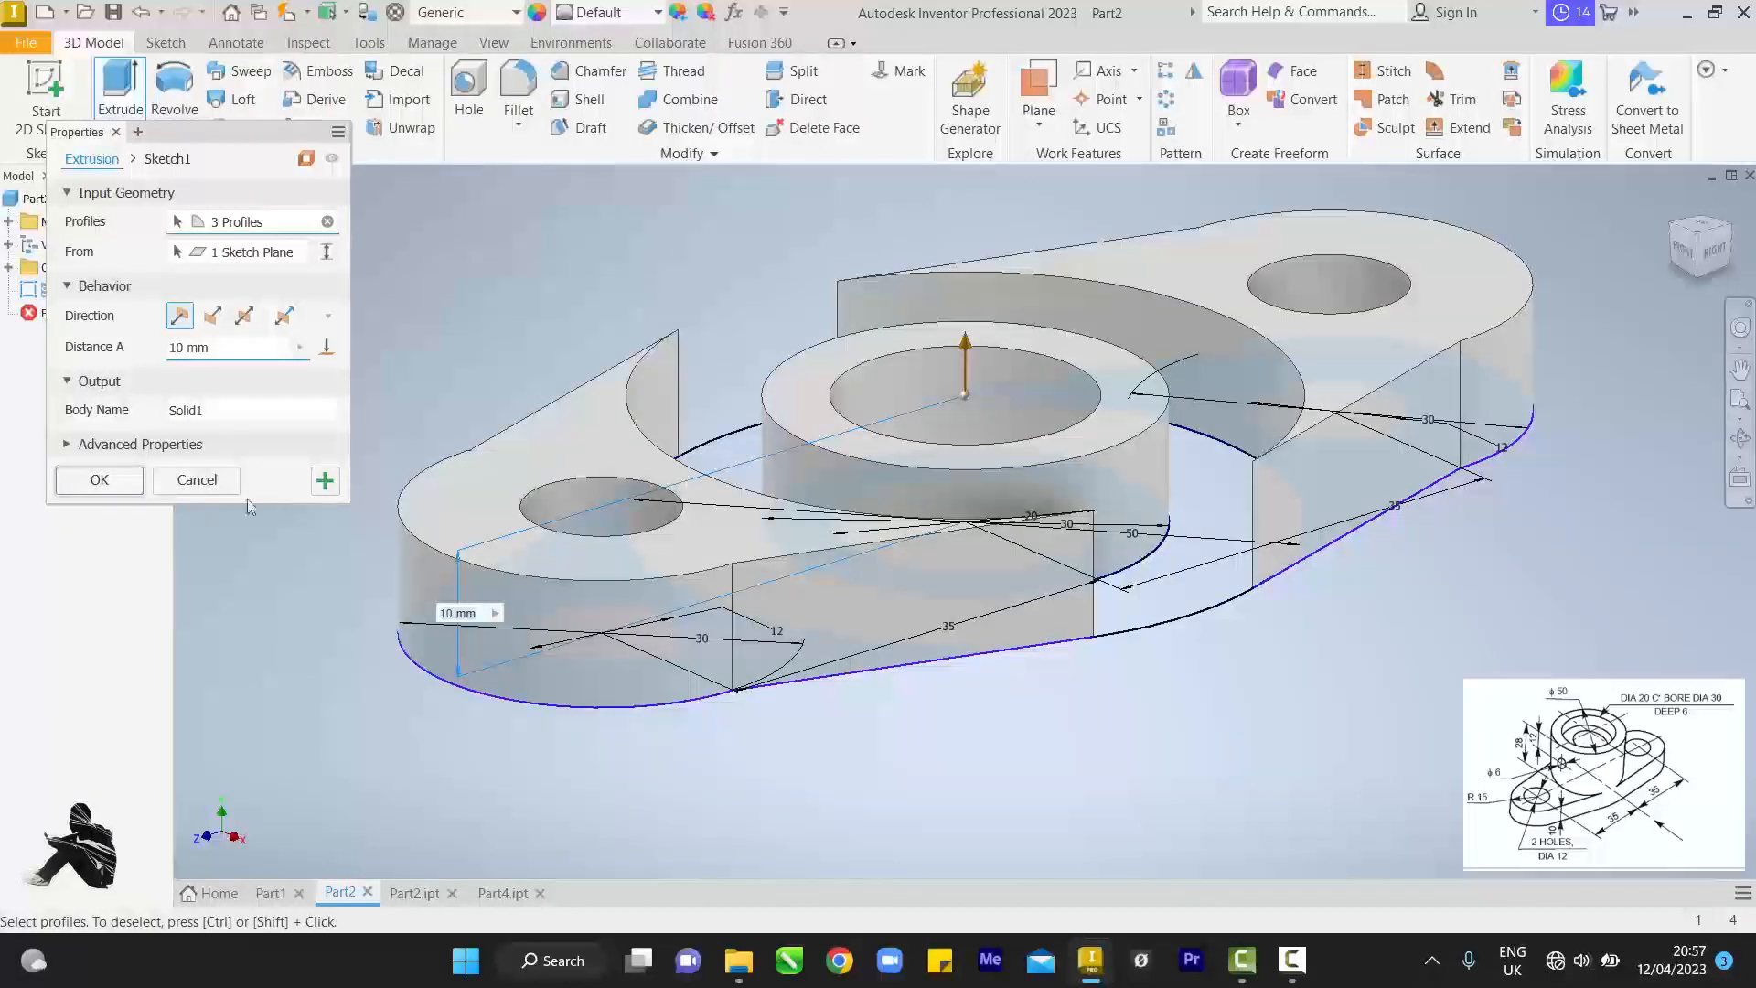
left_click(218, 489)
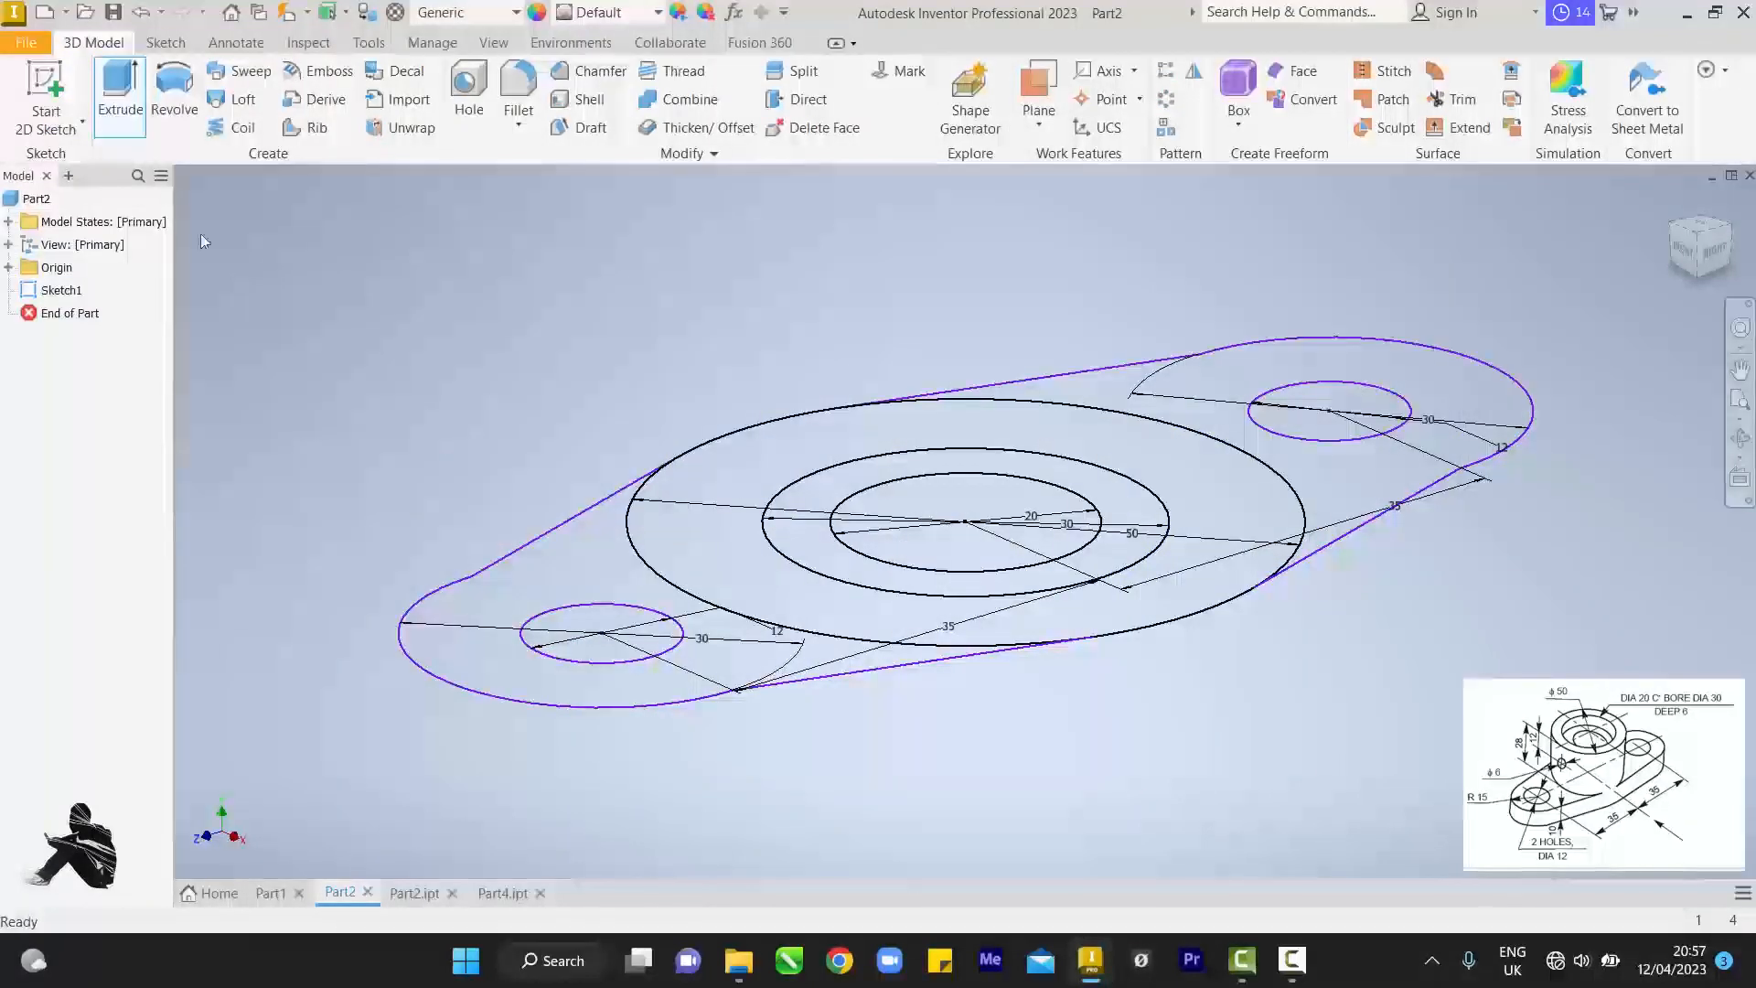
- Extrude both lug profiles around the 12 mm holes 10 mm upward as a new solid
left_click(120, 89)
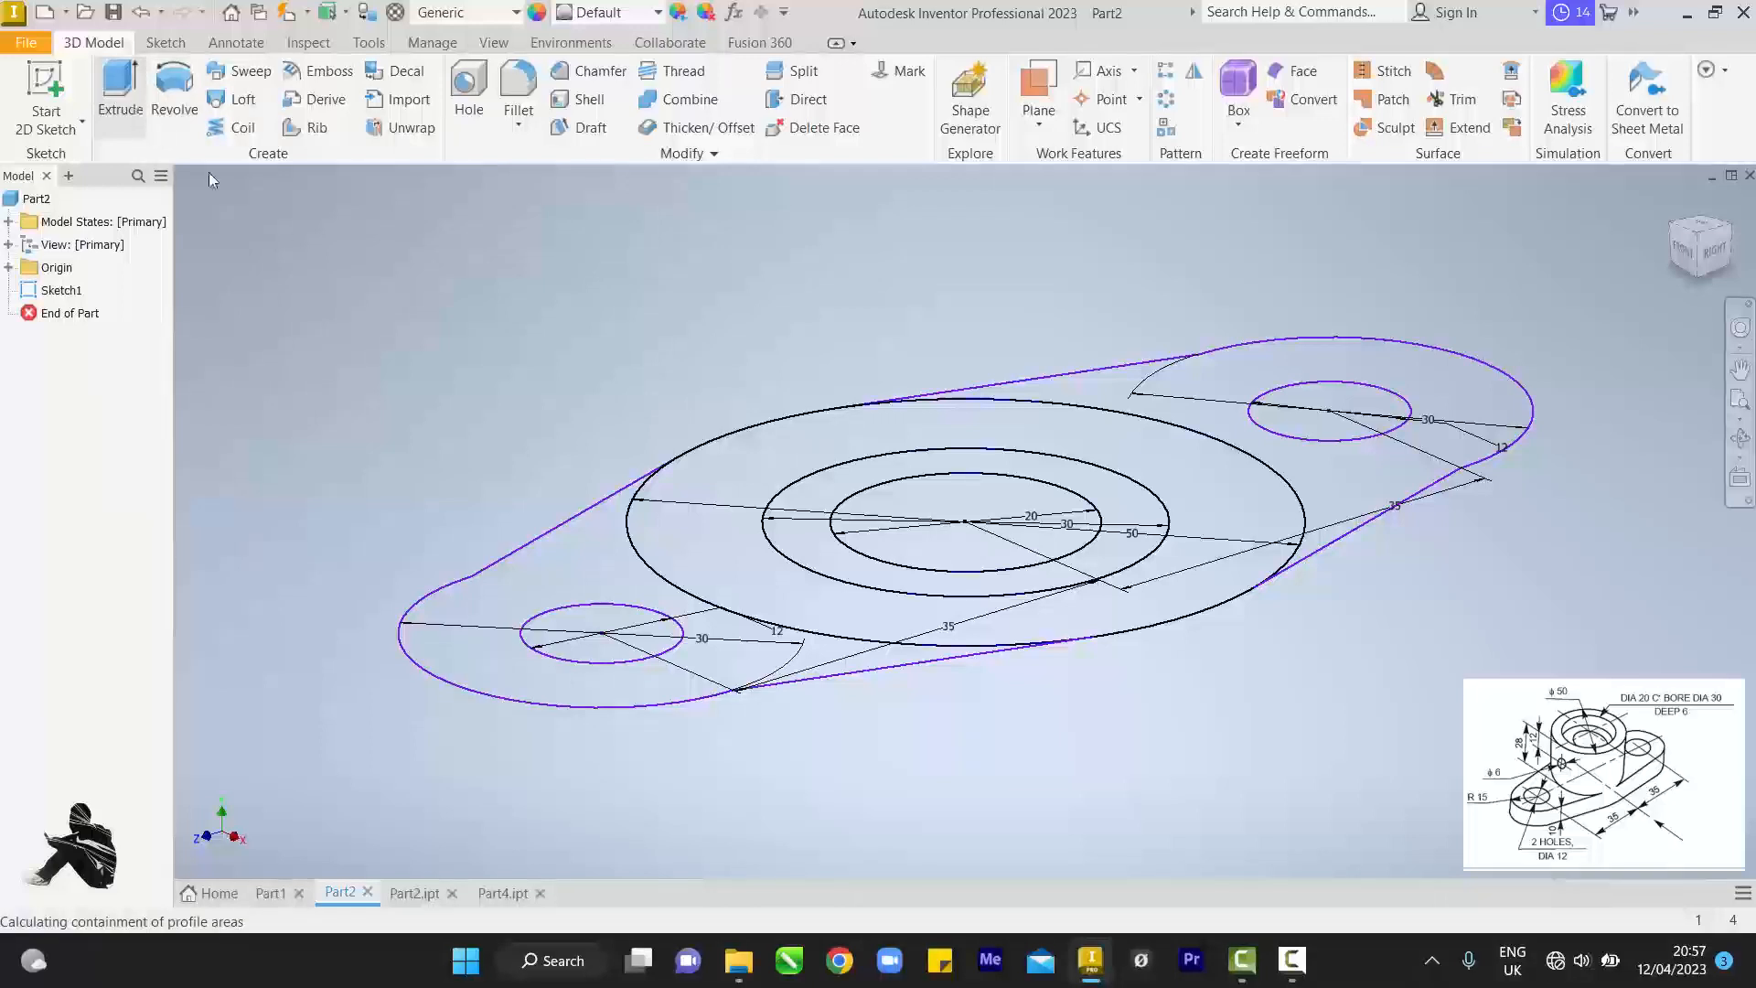
left_click(590, 675)
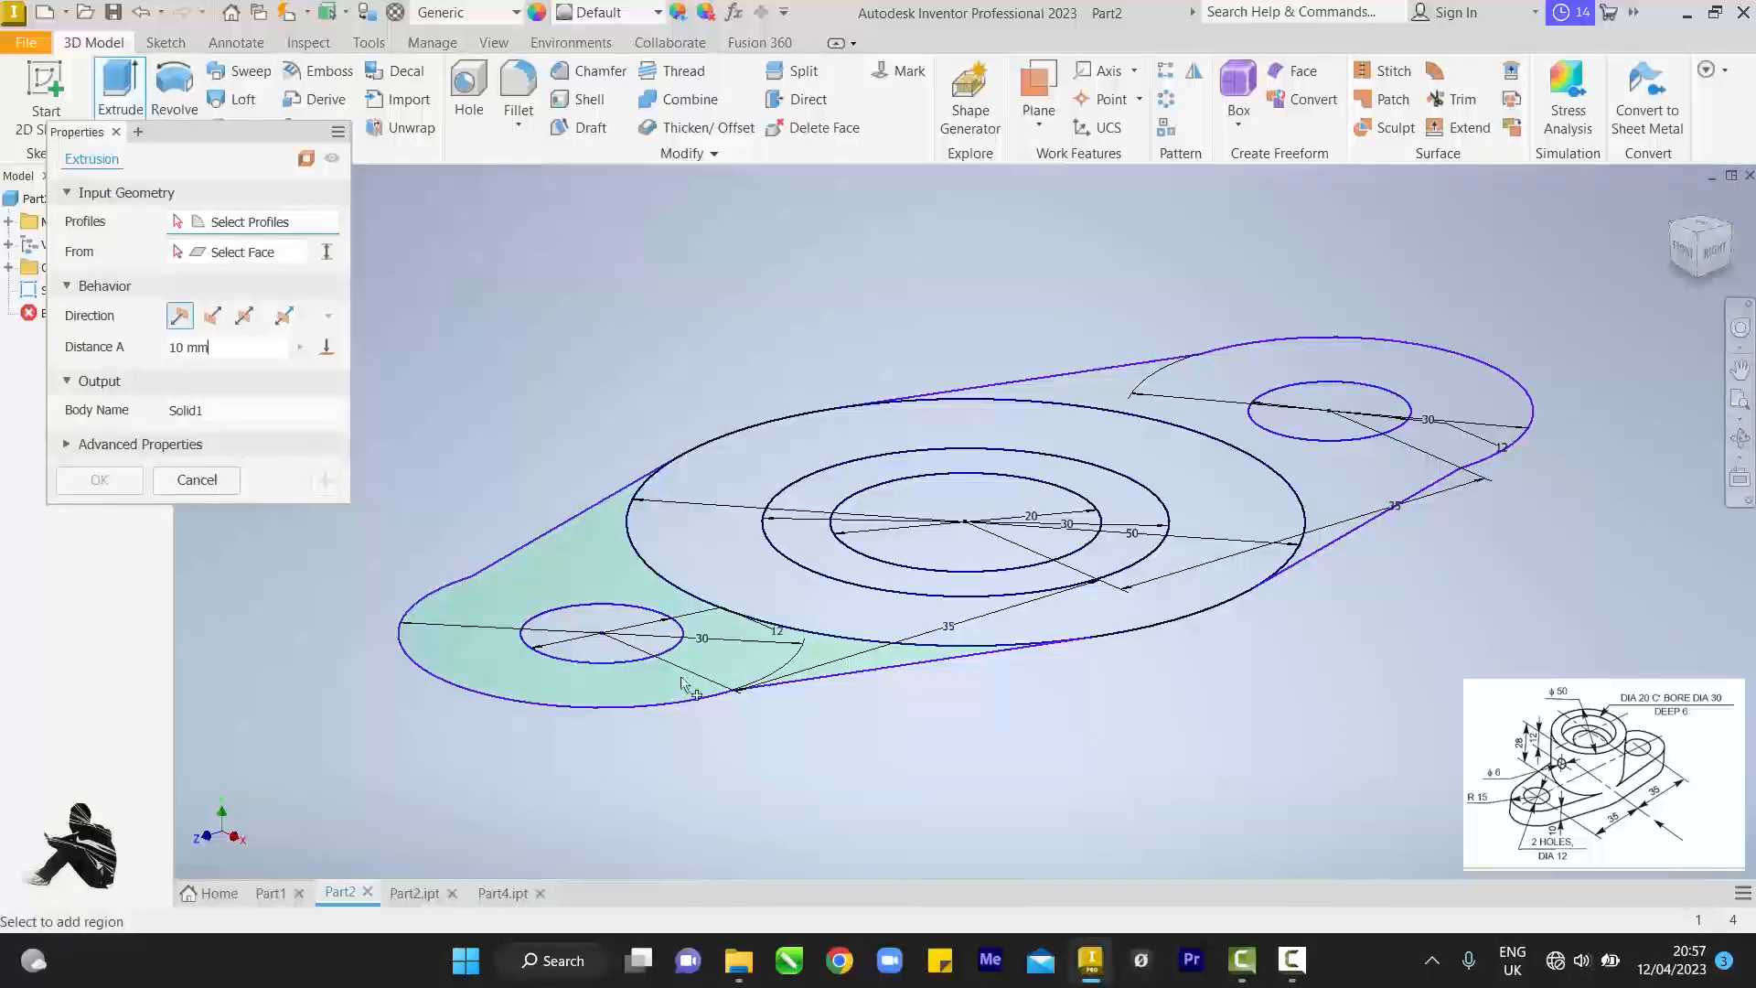
left_click(1355, 488)
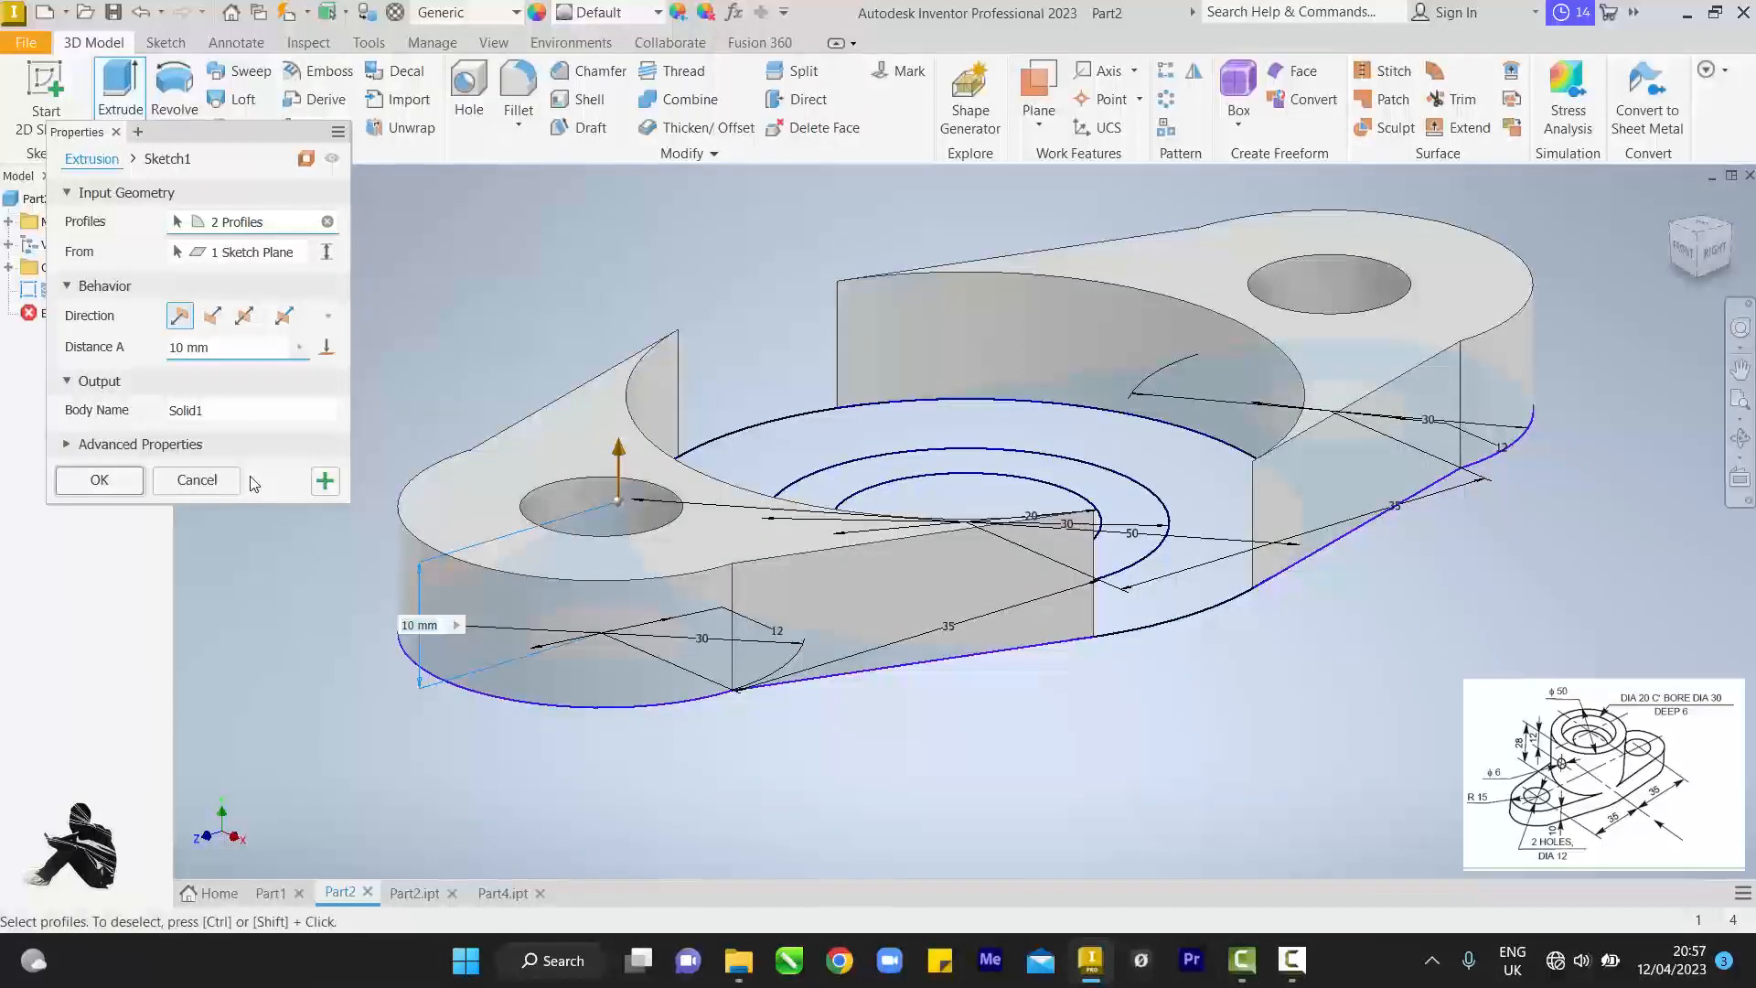
left_click(323, 482)
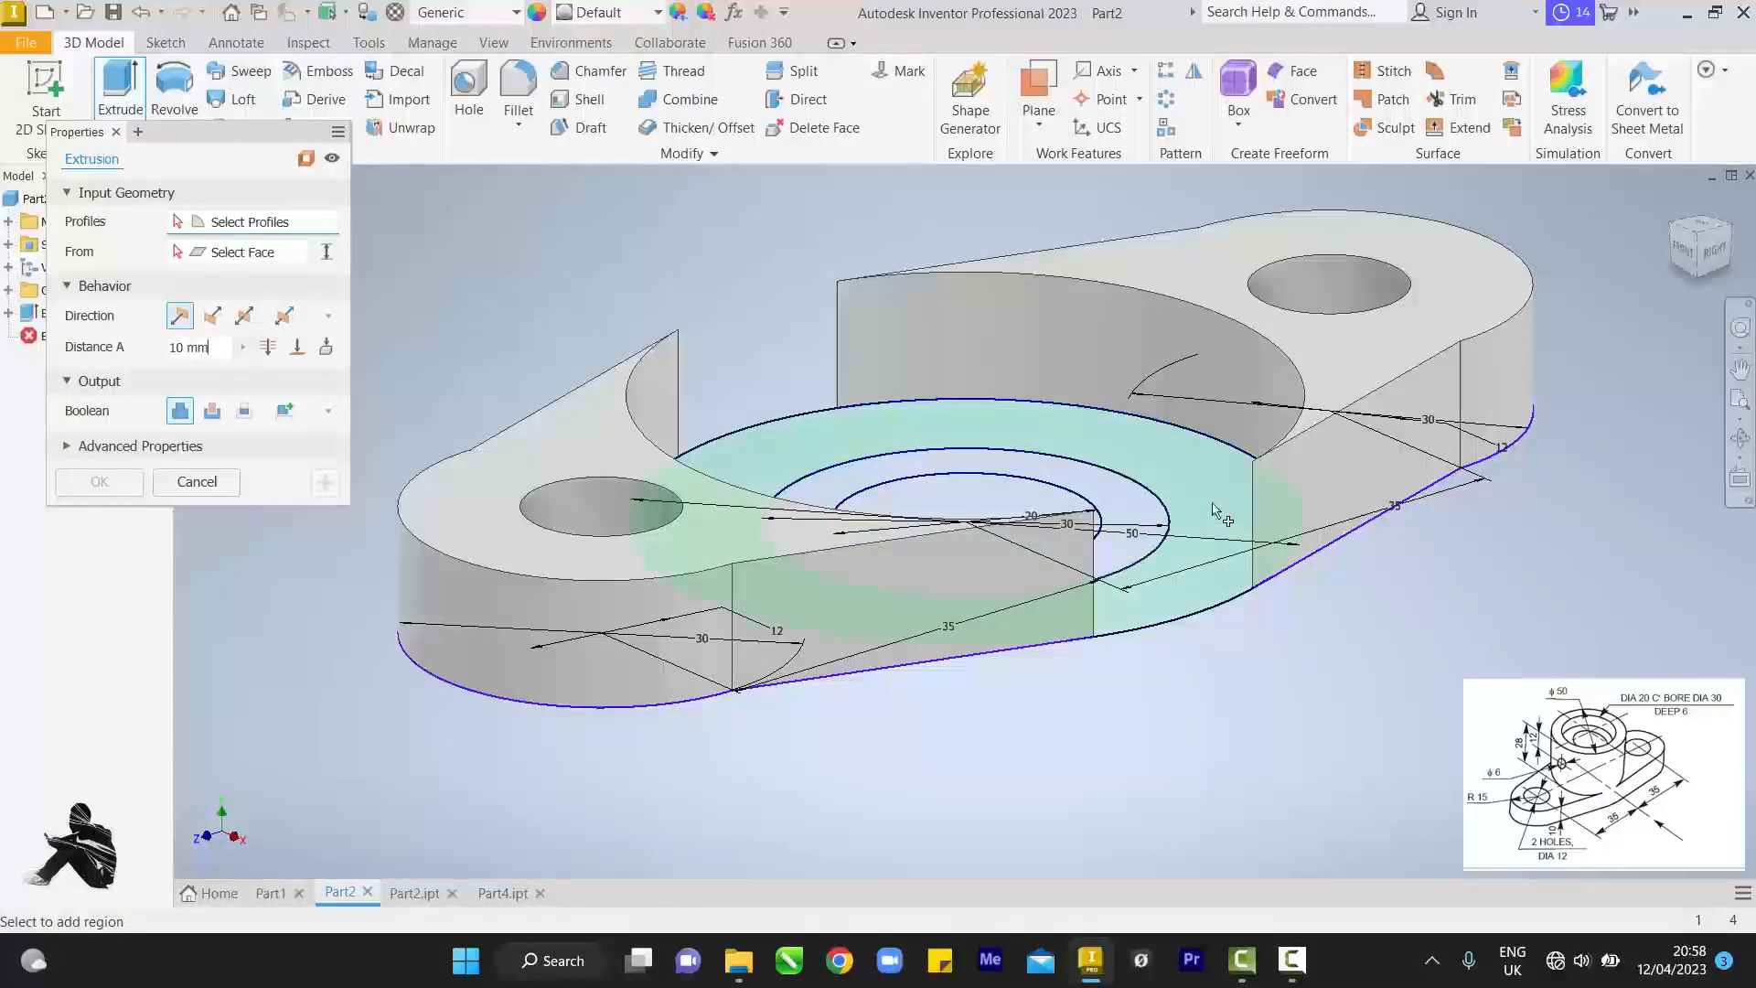
- Extrude the ring between the 20 and 30 mm circles 32 mm and the ring between the 30 and 50 mm circles 38 mm, joining both
left_click(1157, 522)
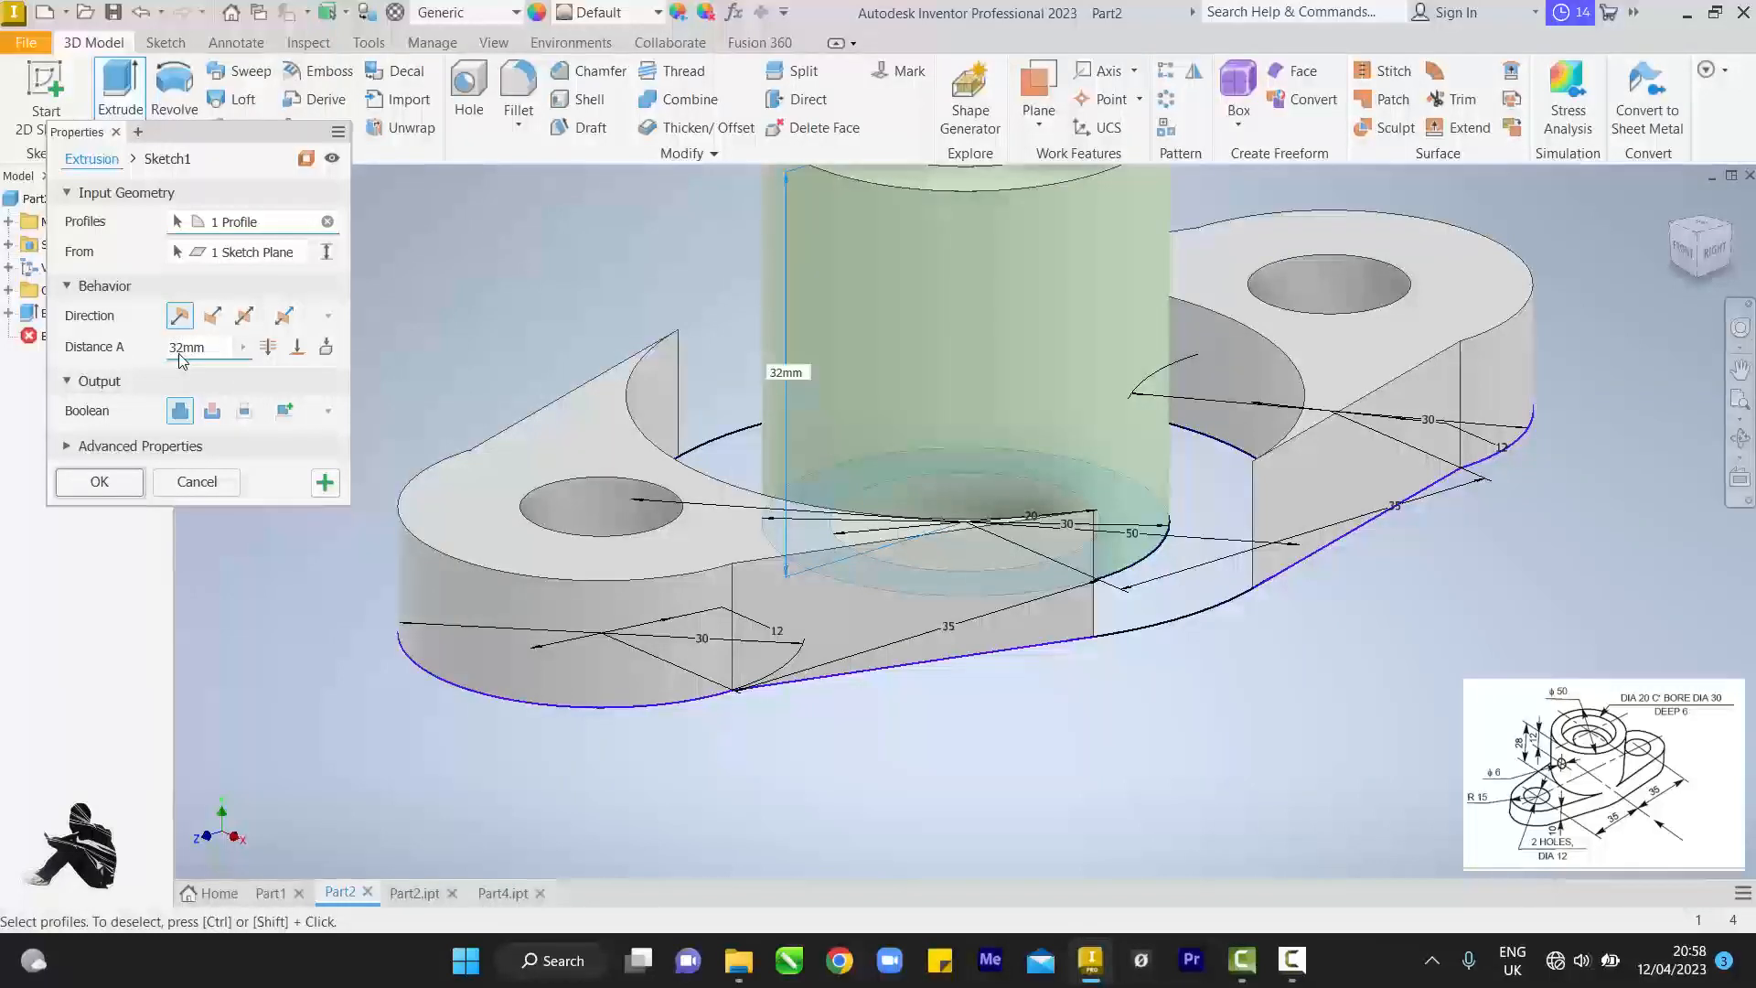
left_click(333, 487)
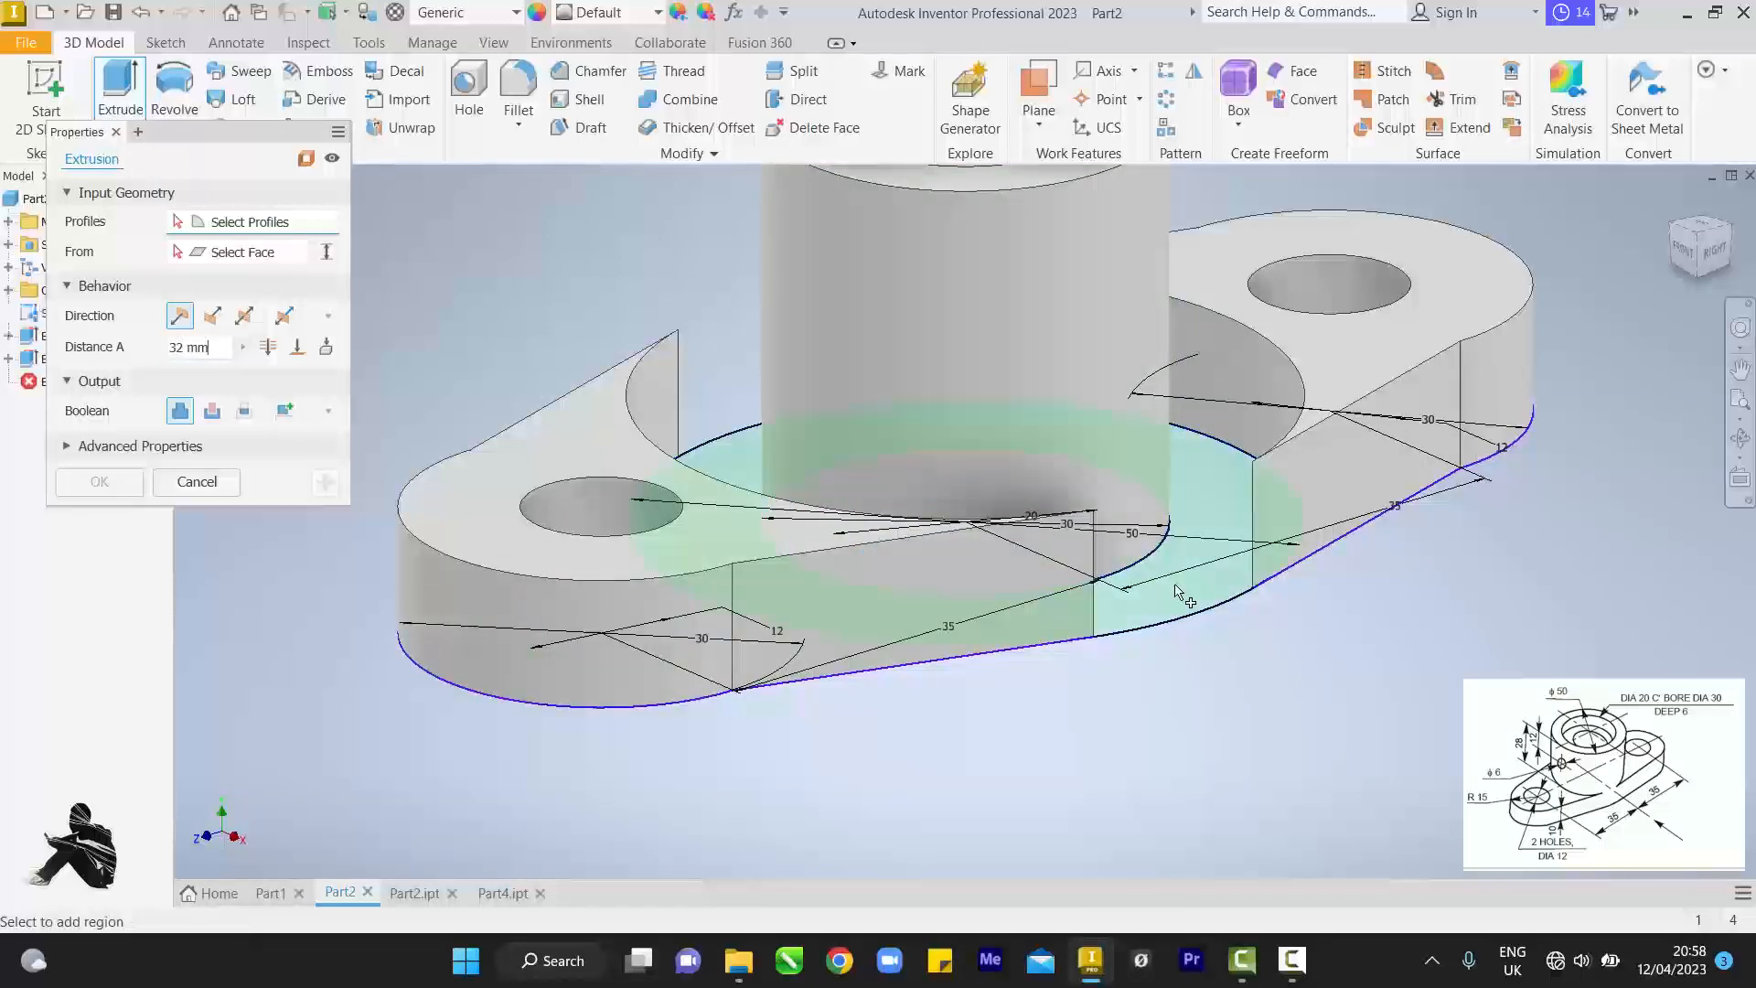
left_click(1085, 590)
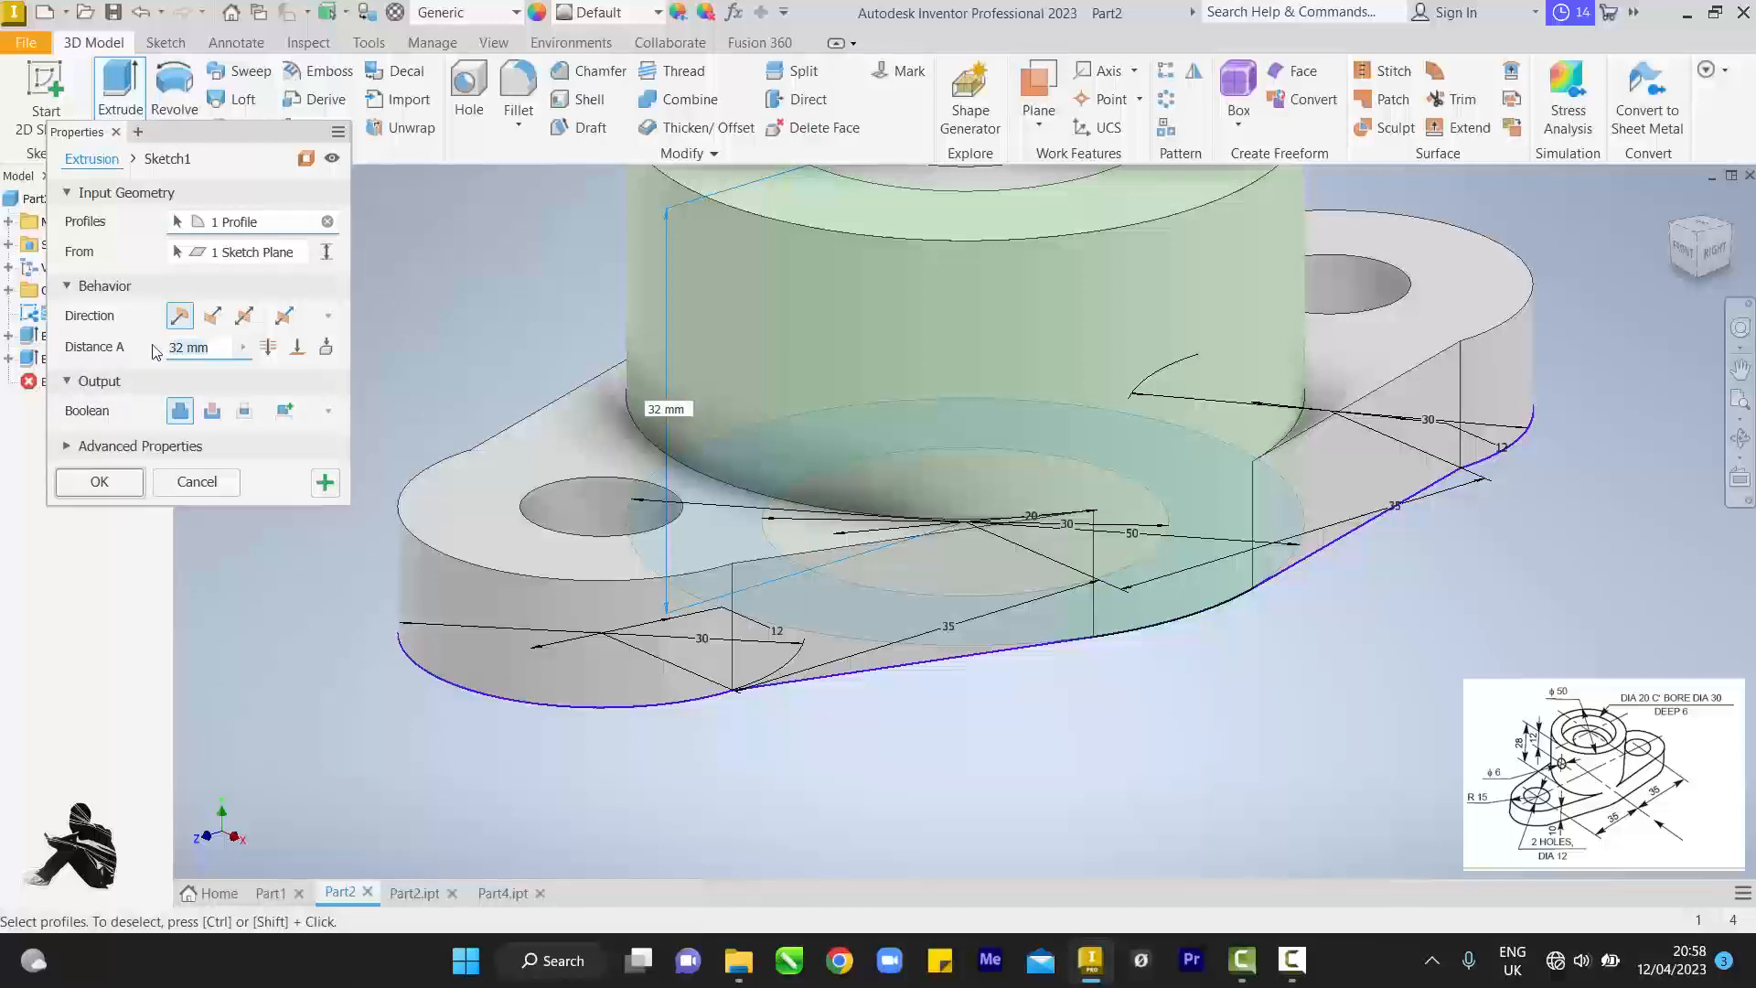
type("38")
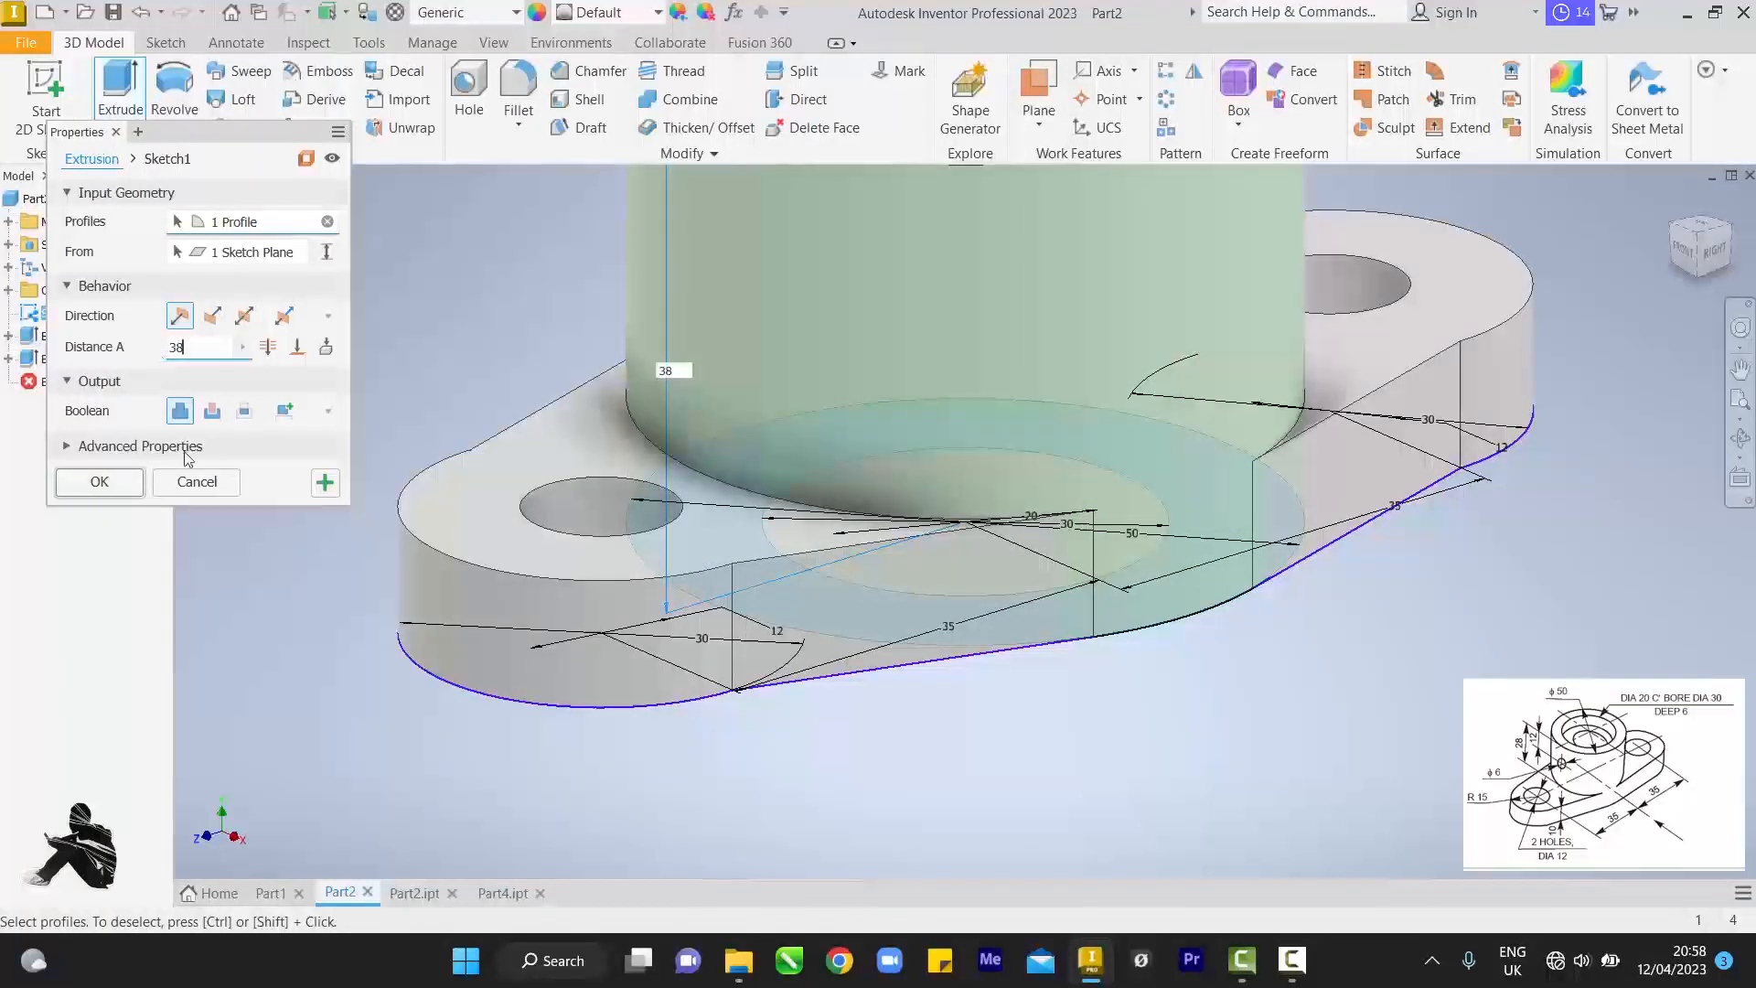
left_click(101, 482)
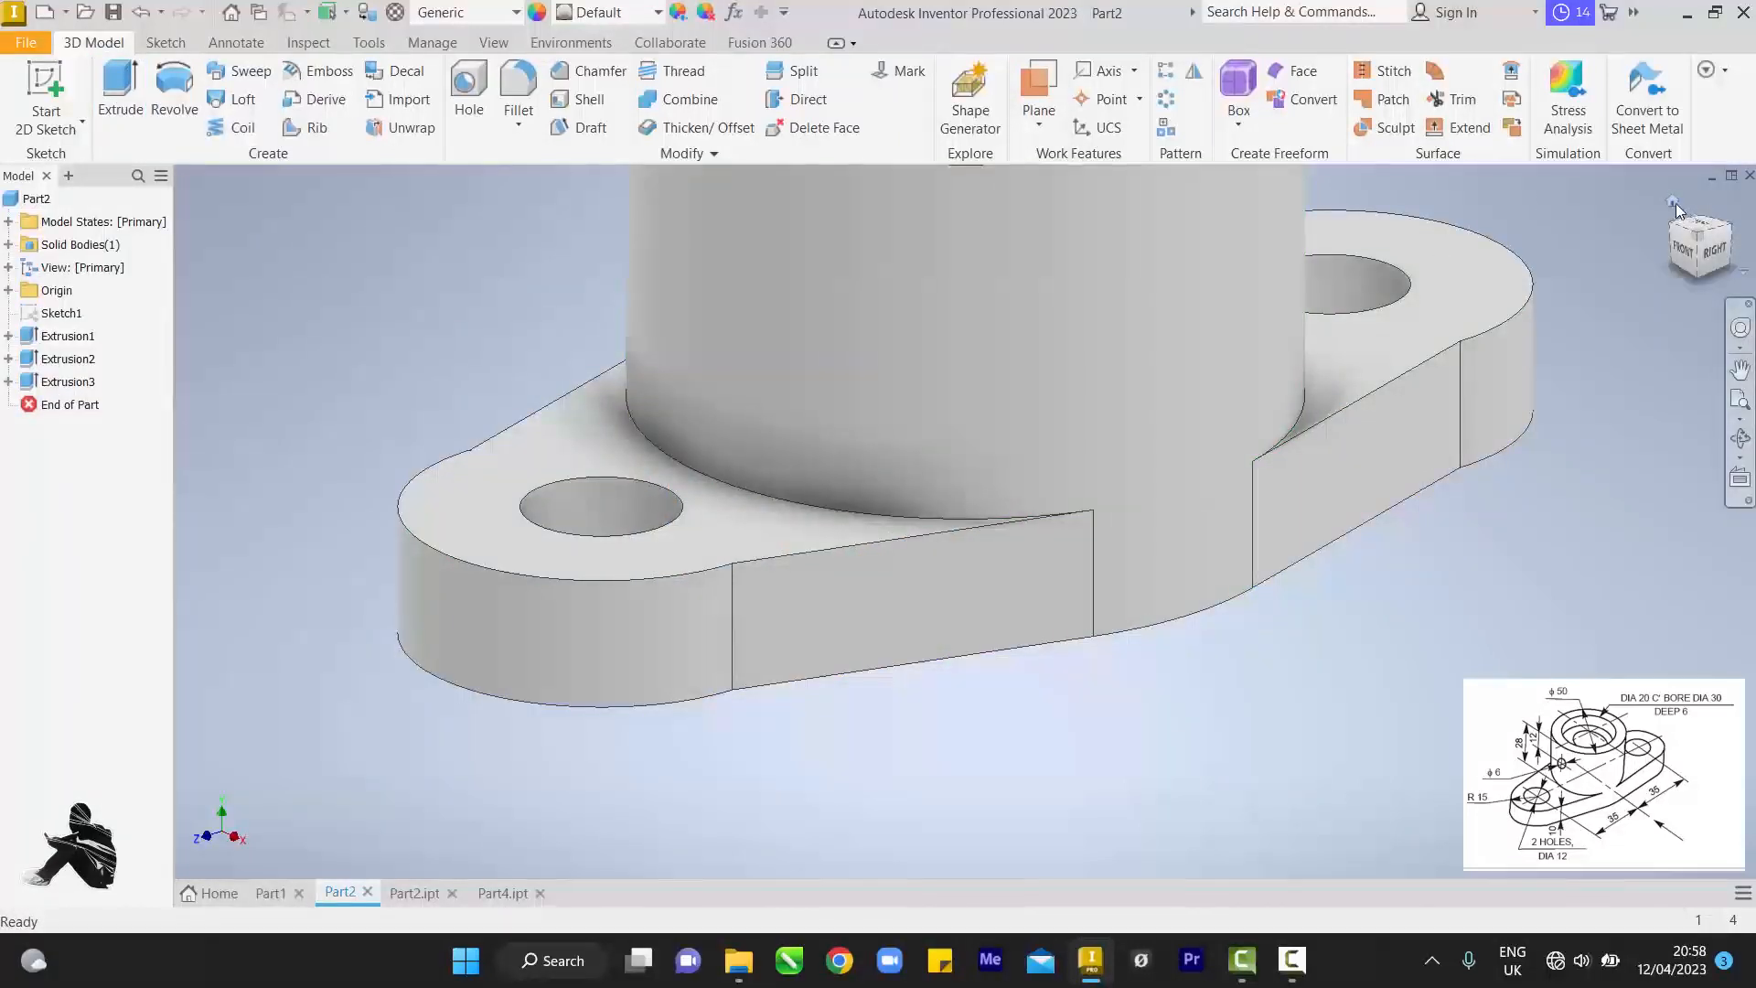
left_click(1674, 202)
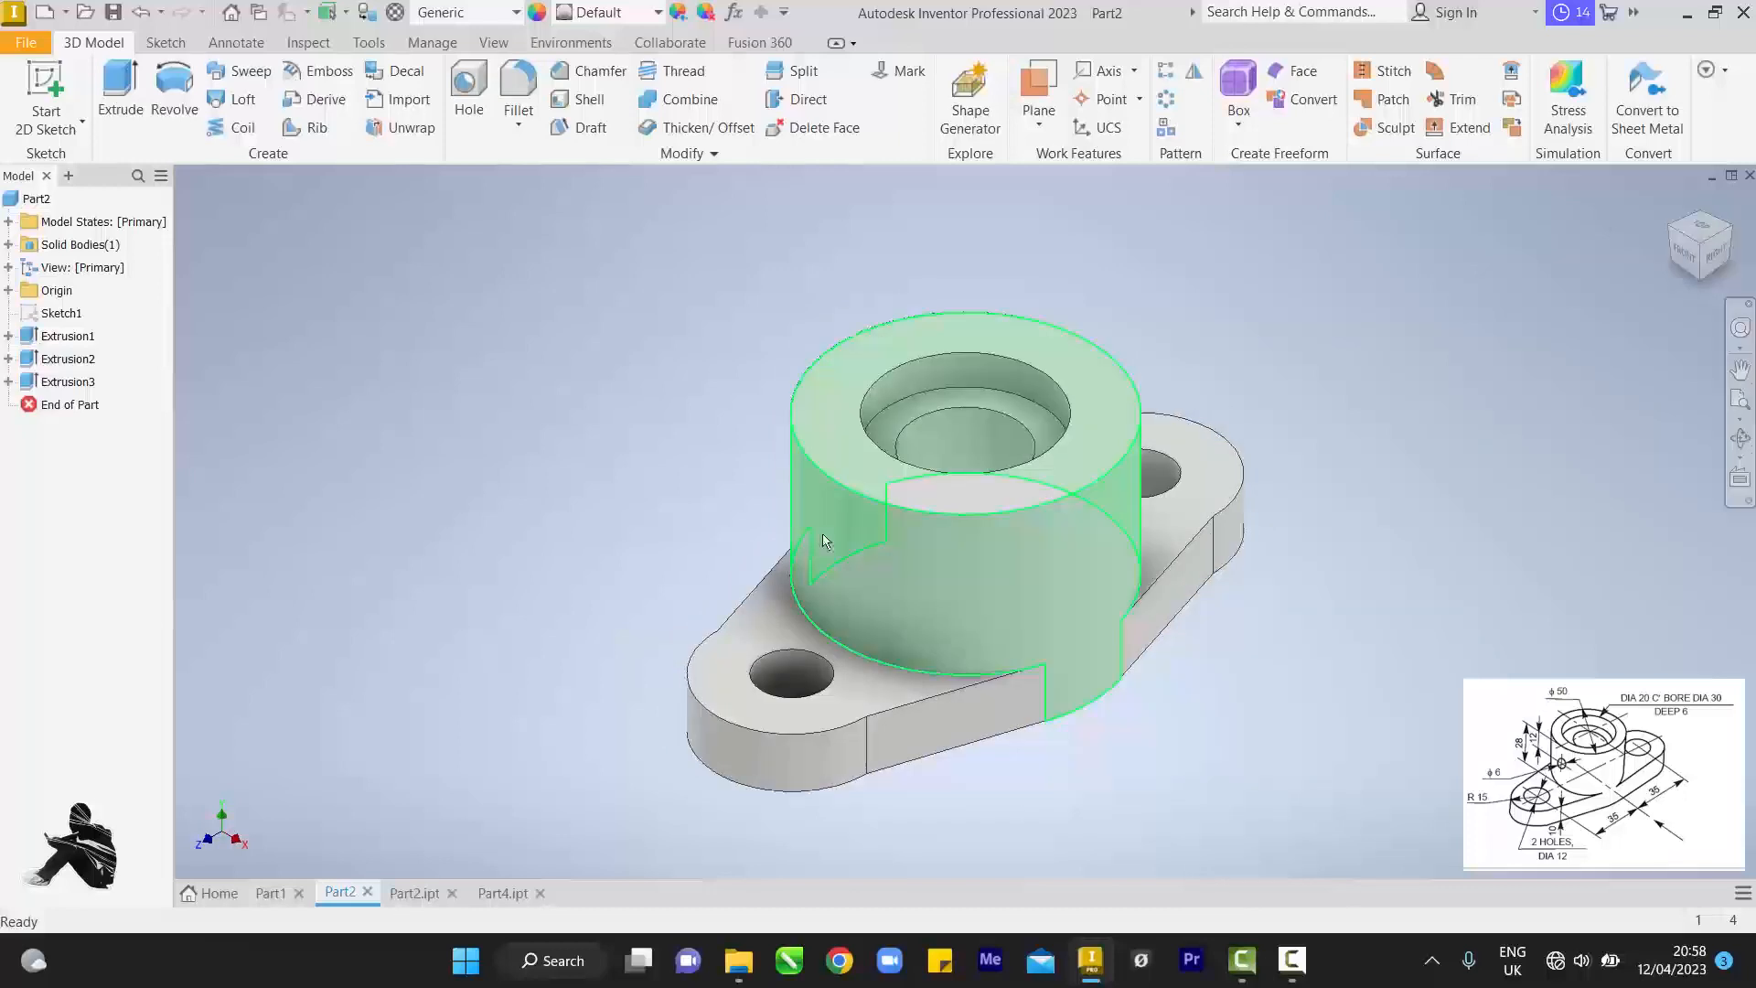
- Start a sketch on the XY plane and draw a 6 mm circle on the boss's vertical centreline in its upper half
left_click(8, 290)
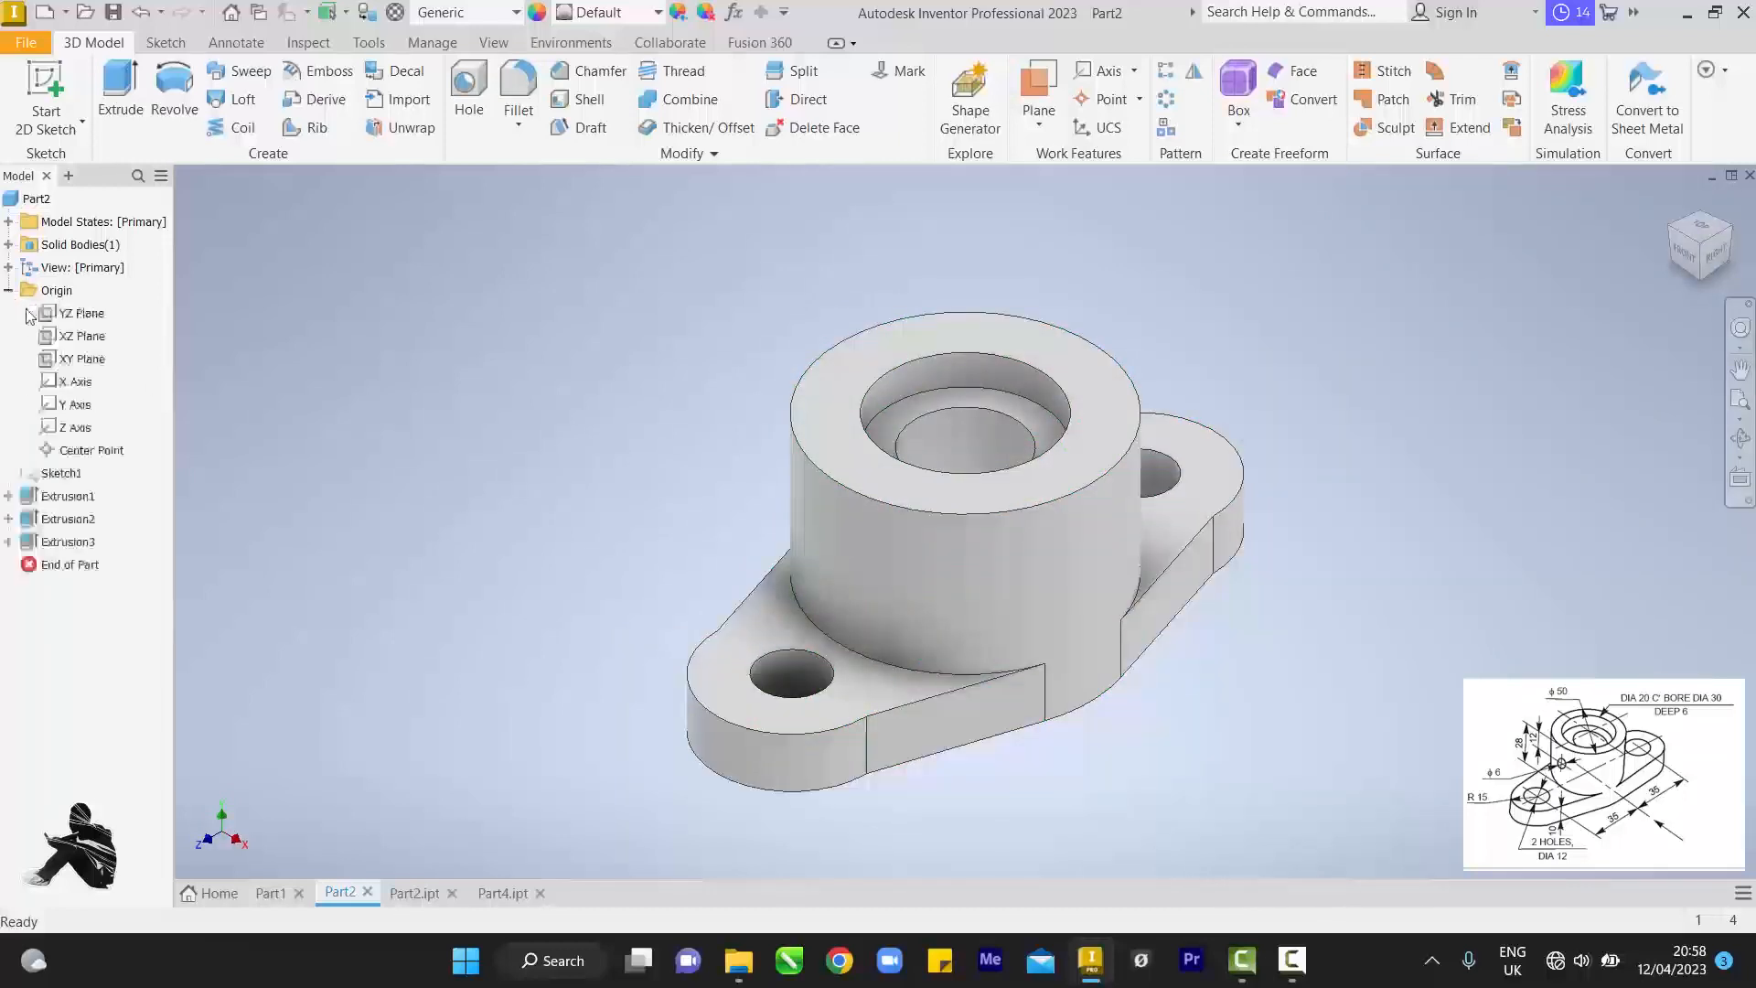
left_click(79, 366)
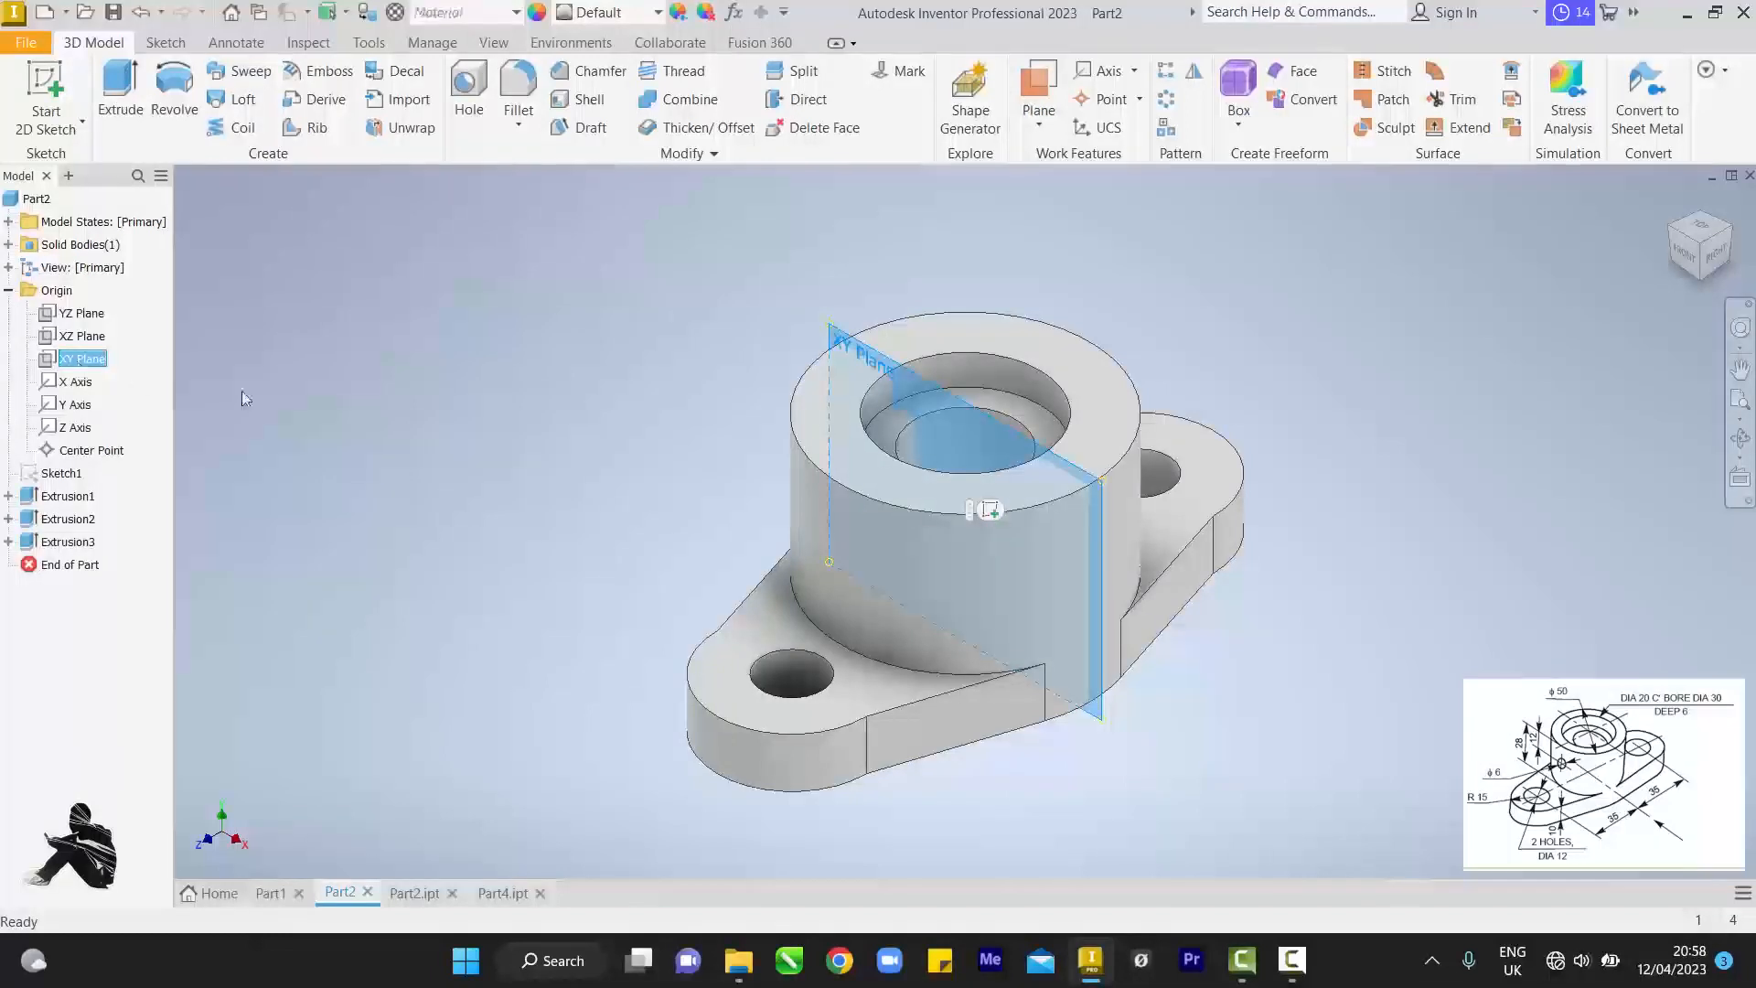
left_click(995, 514)
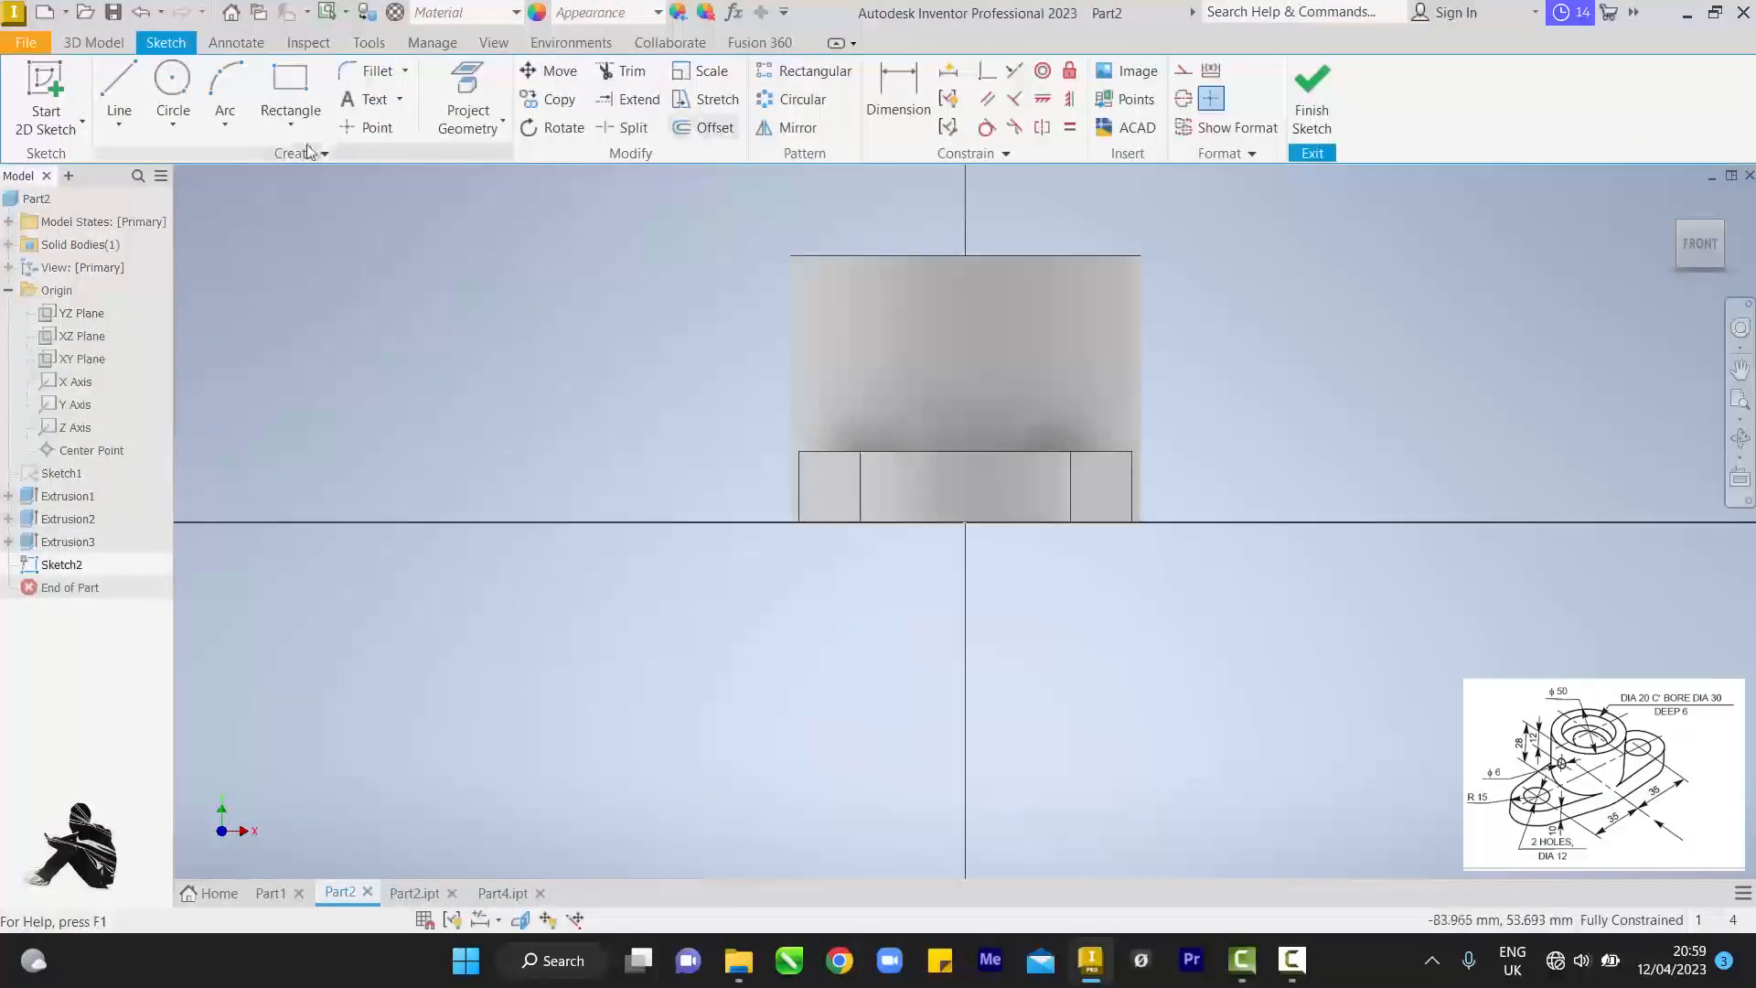
left_click(172, 83)
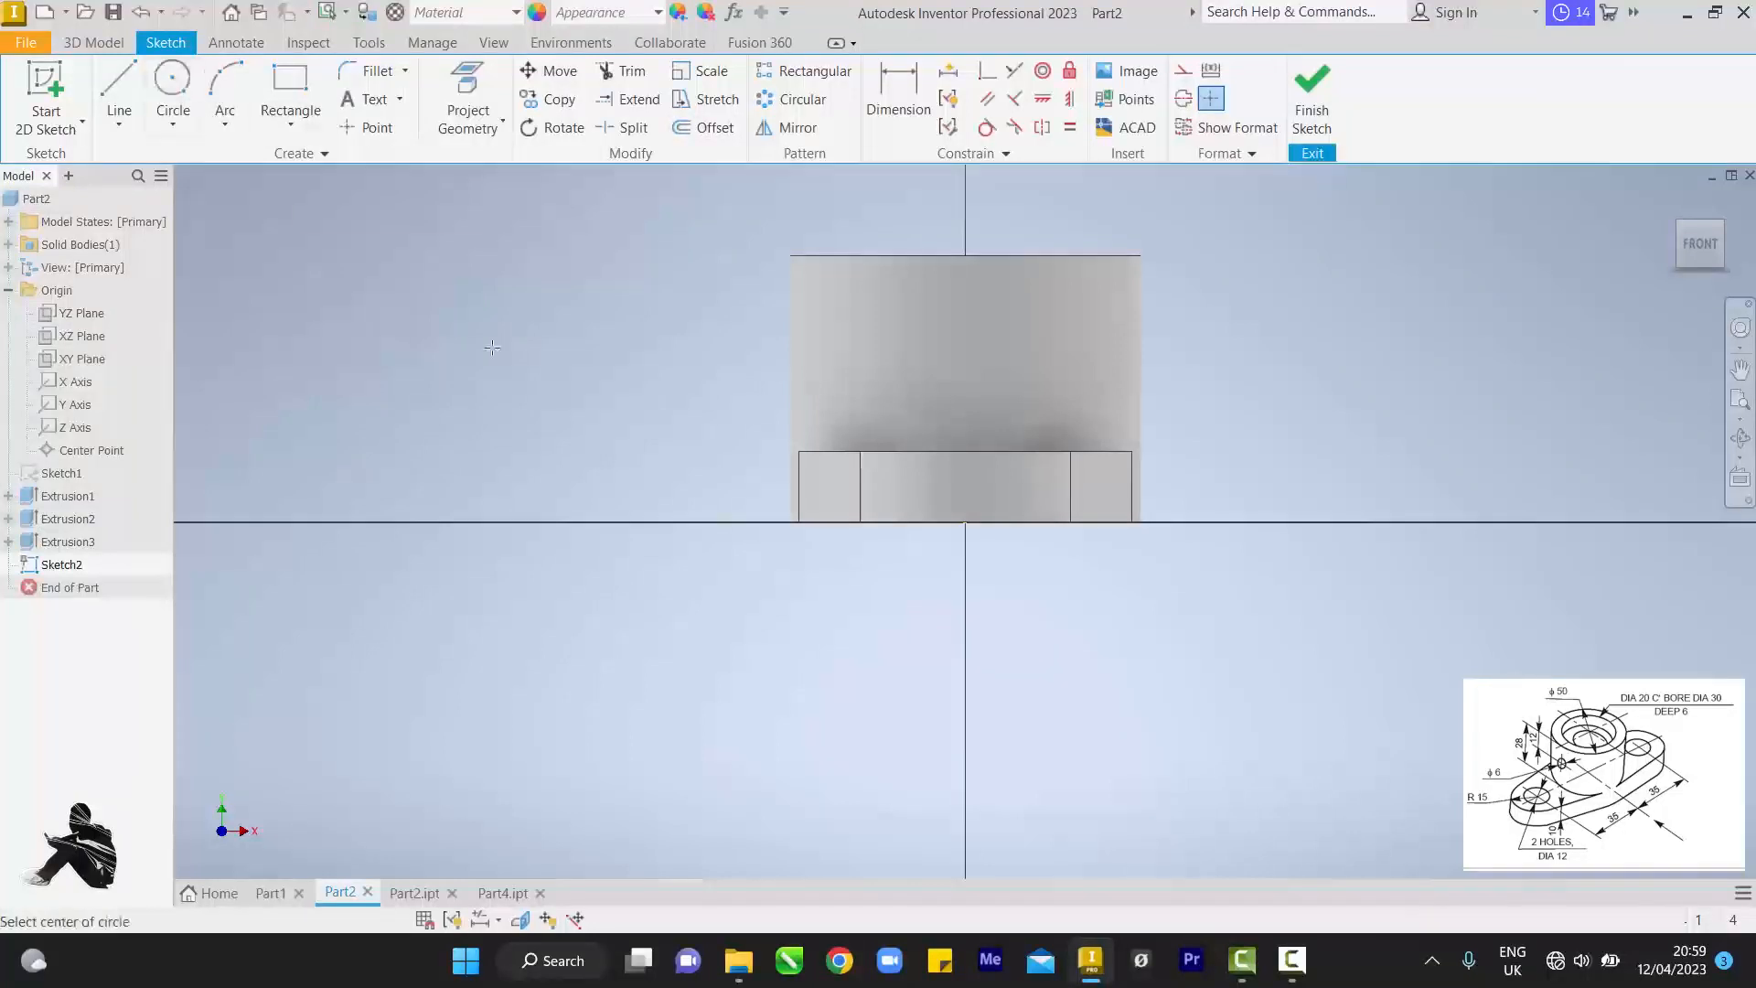
left_click(965, 336)
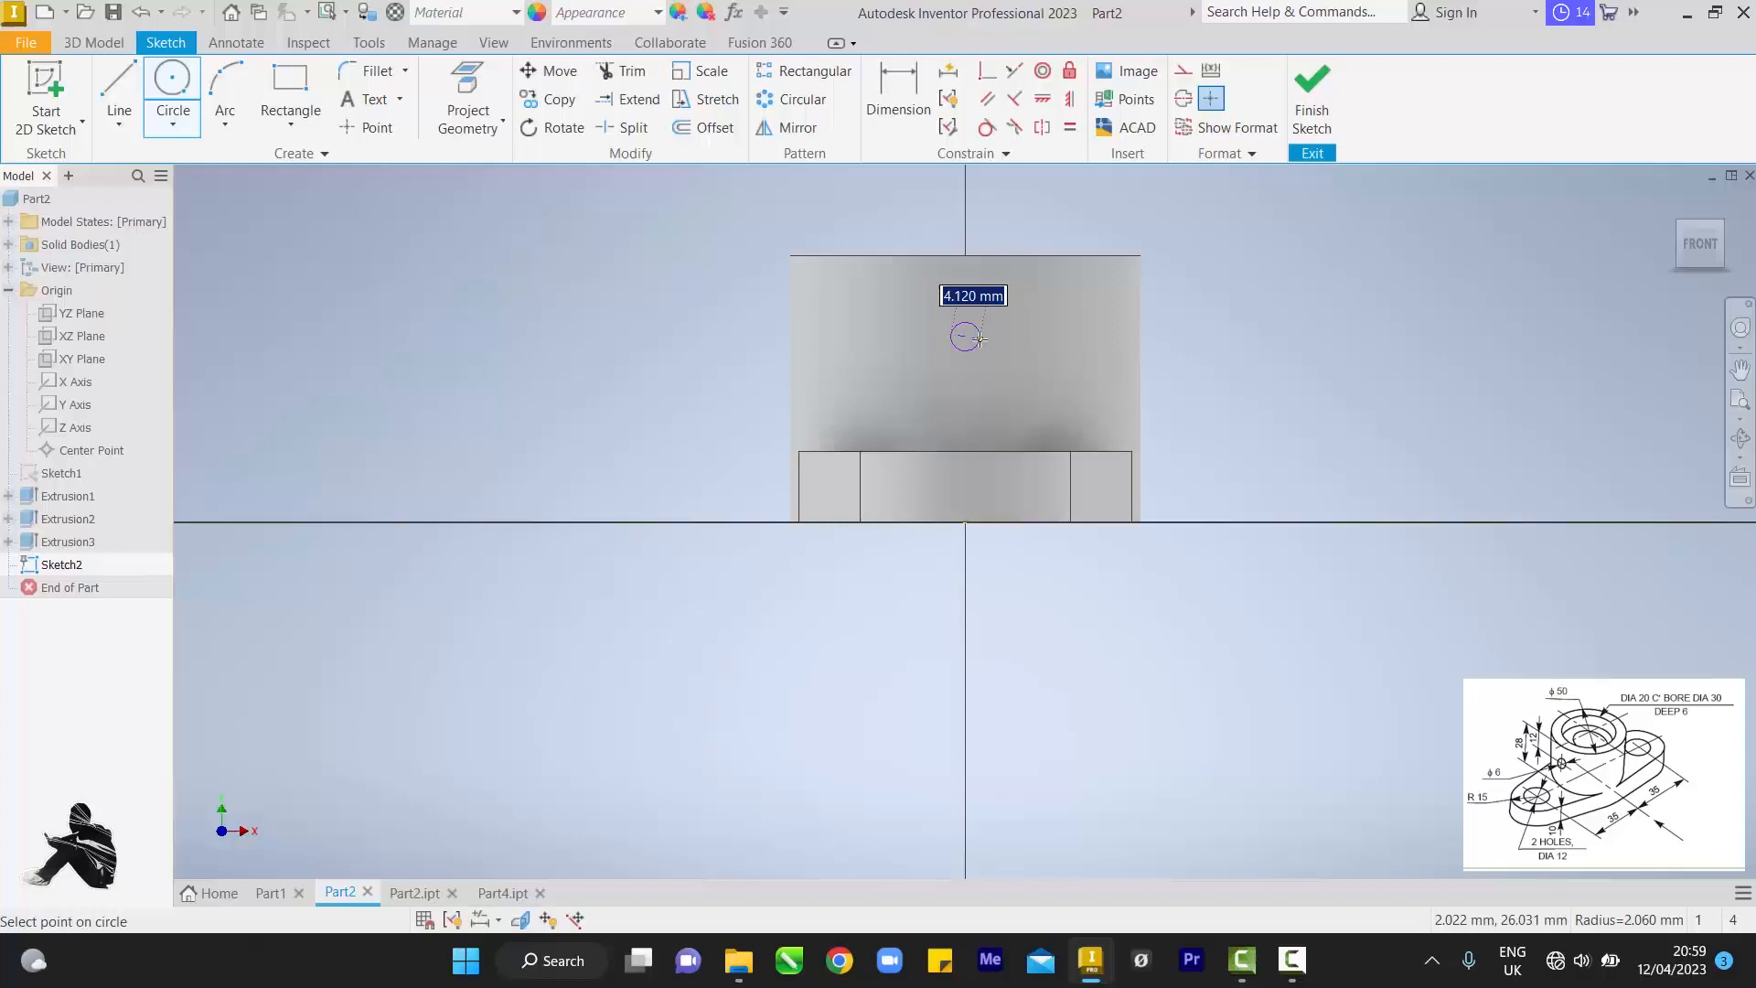
key("Escape")
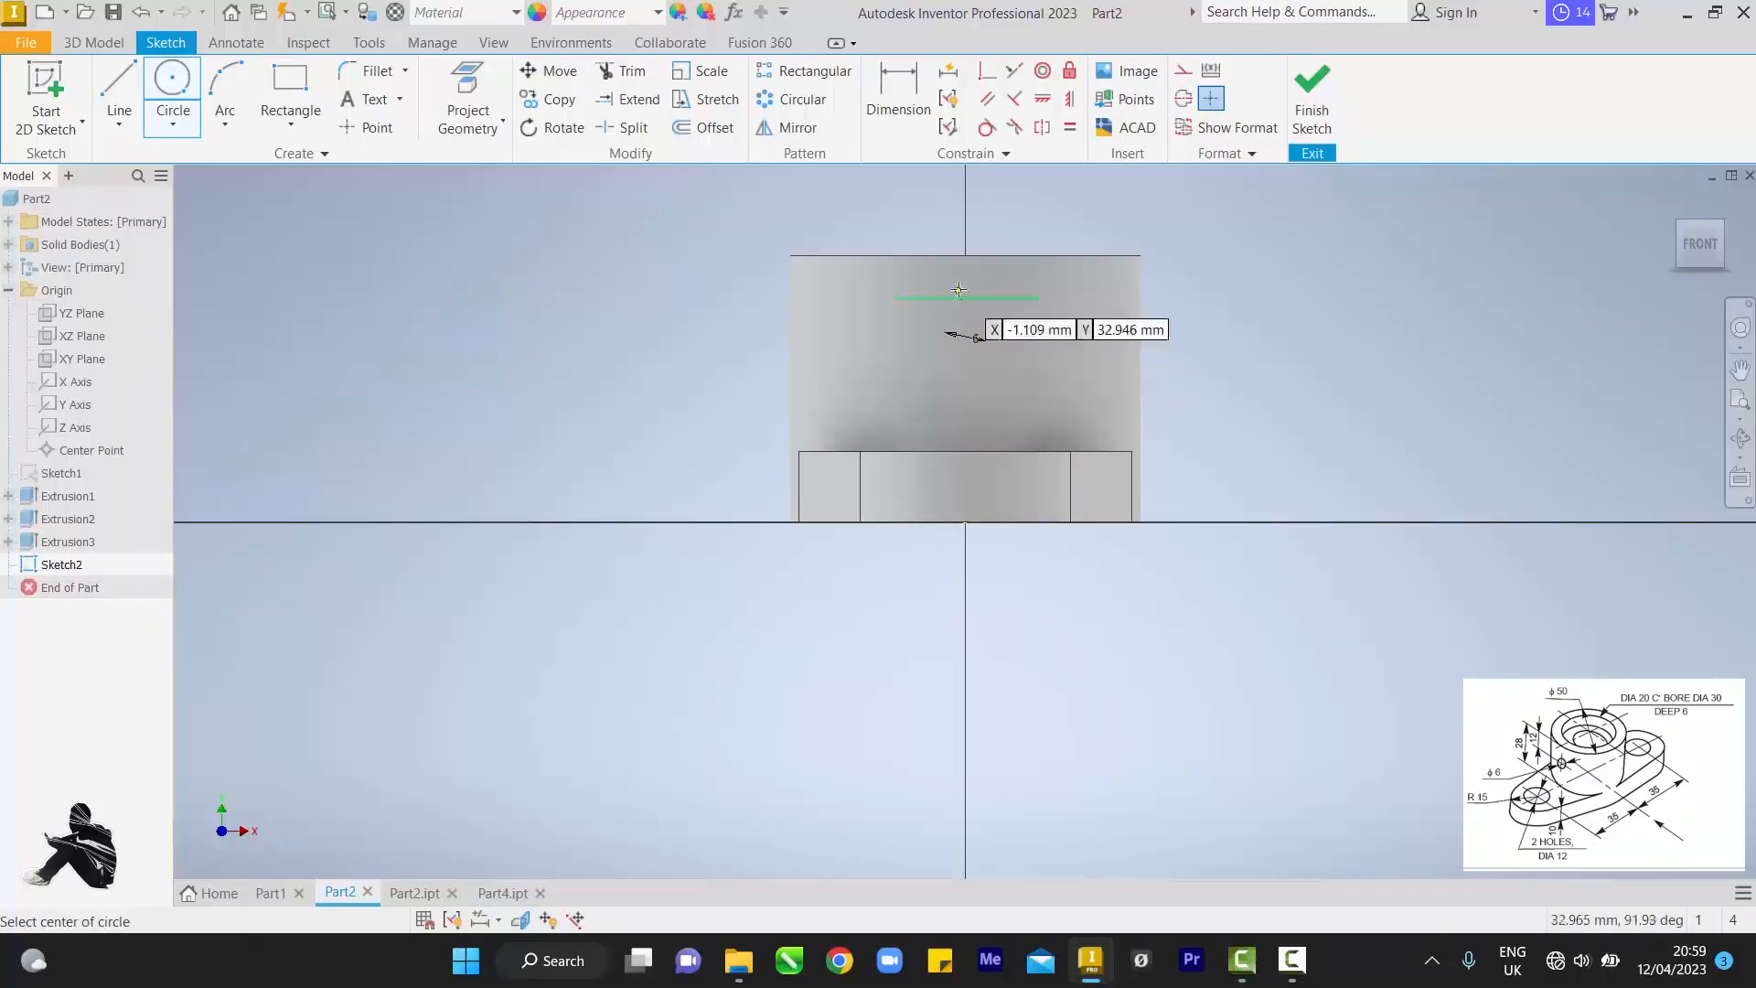
- Dimension the small circle's centre 12 mm below the boss's top edge and finish the sketch
left_click(894, 112)
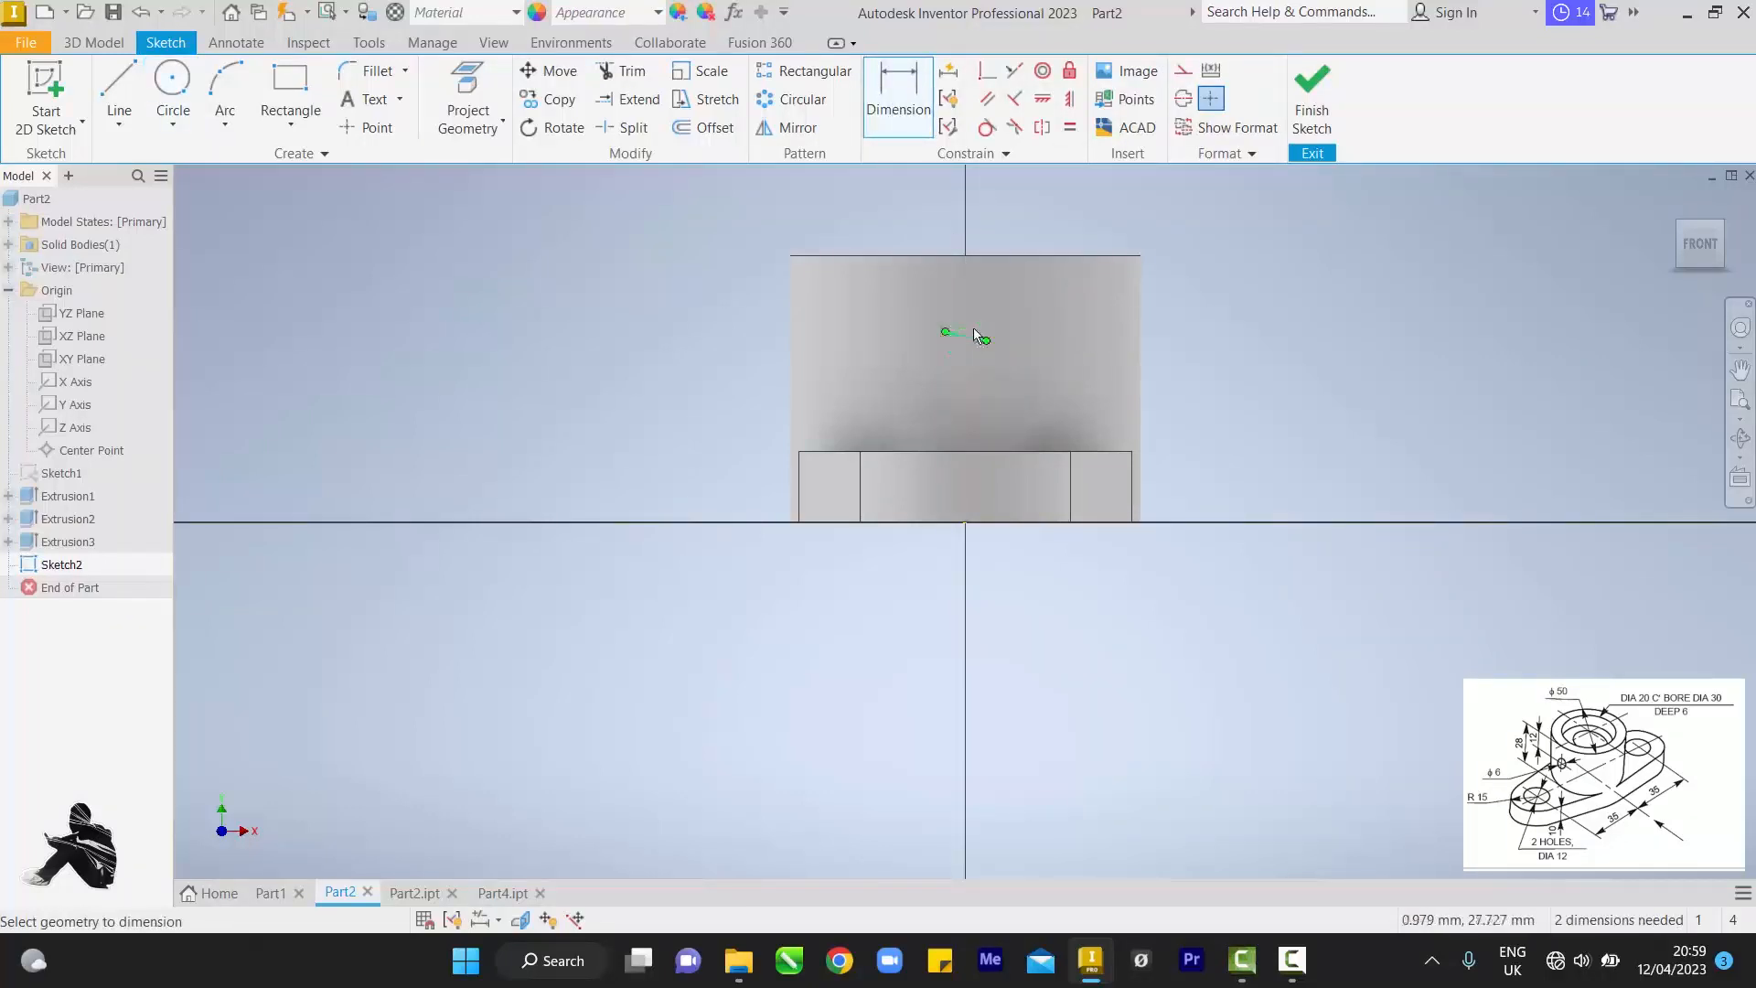
left_click(971, 340)
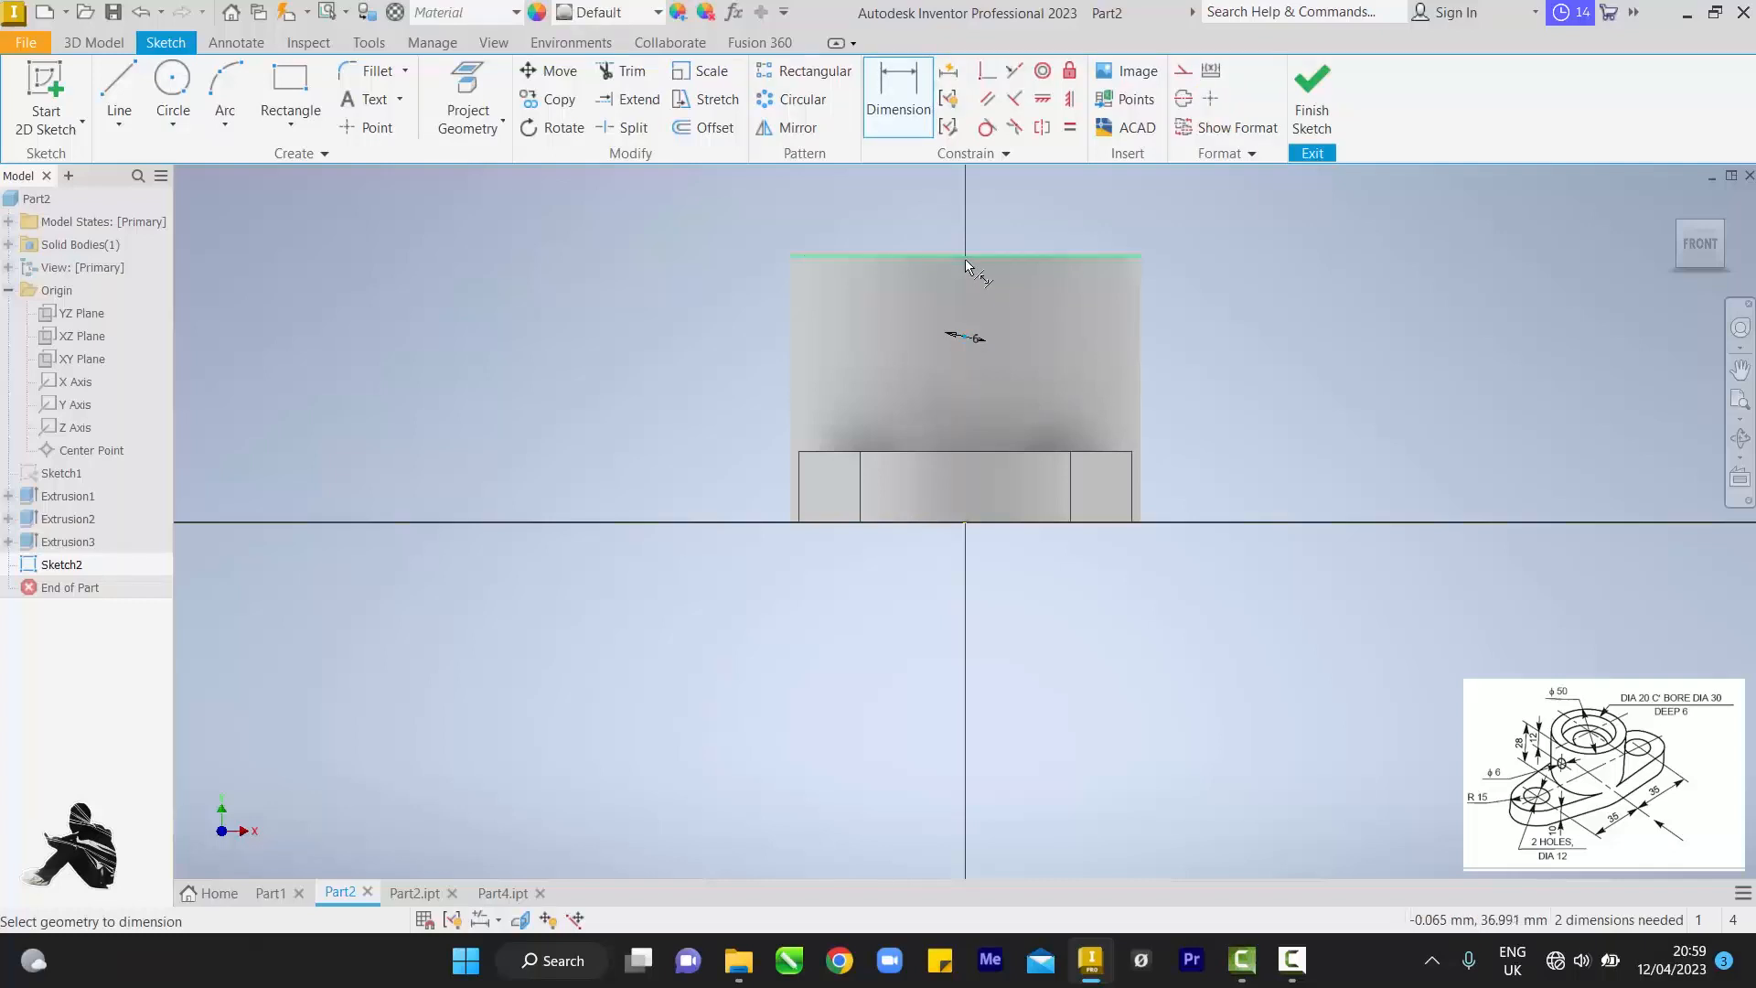
left_click(971, 257)
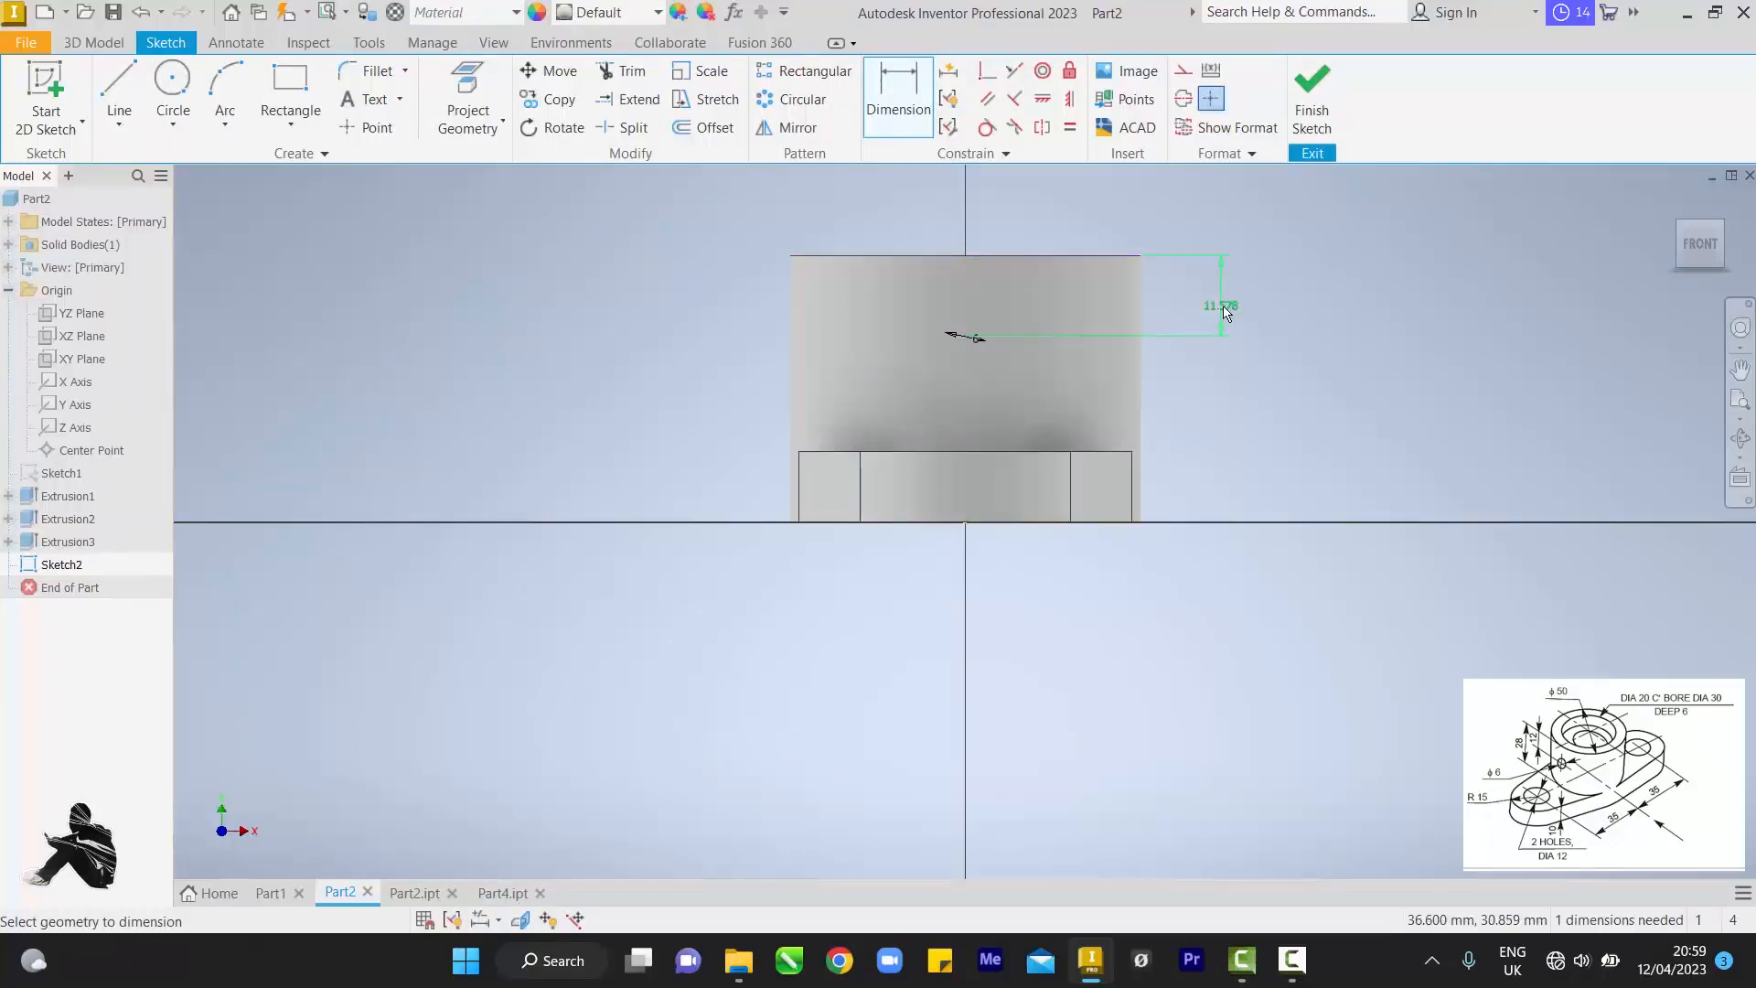
left_click(1223, 310)
type("12")
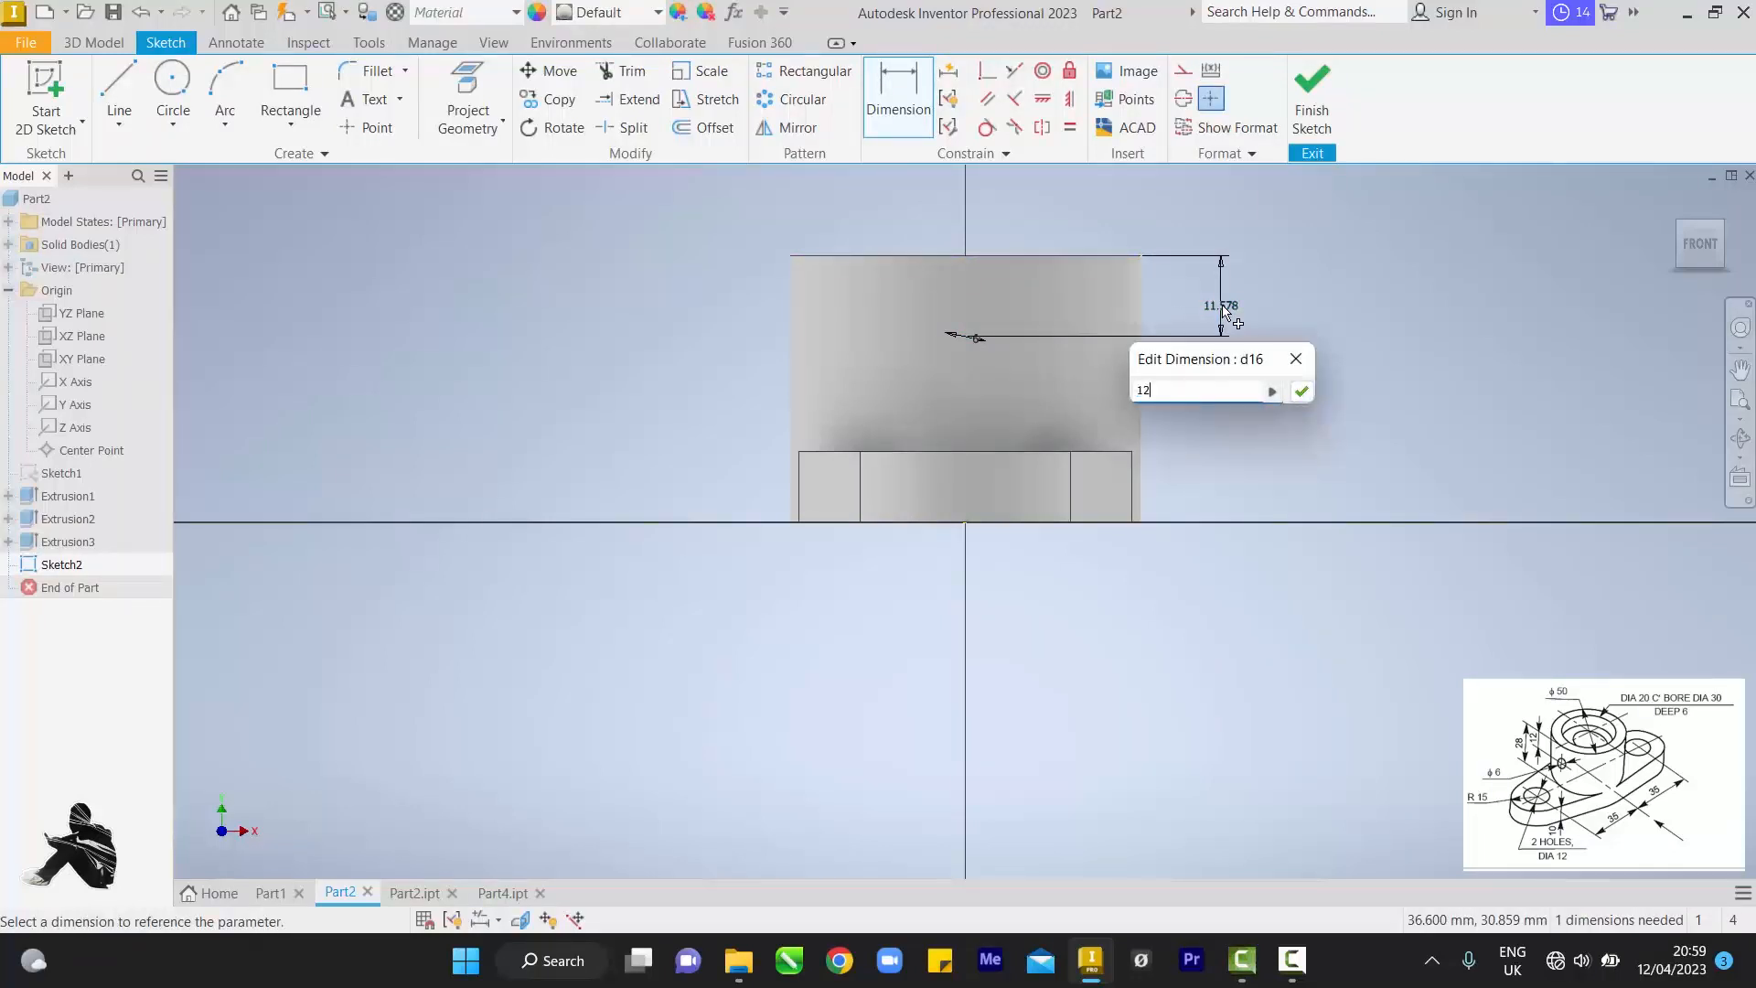
key("Return")
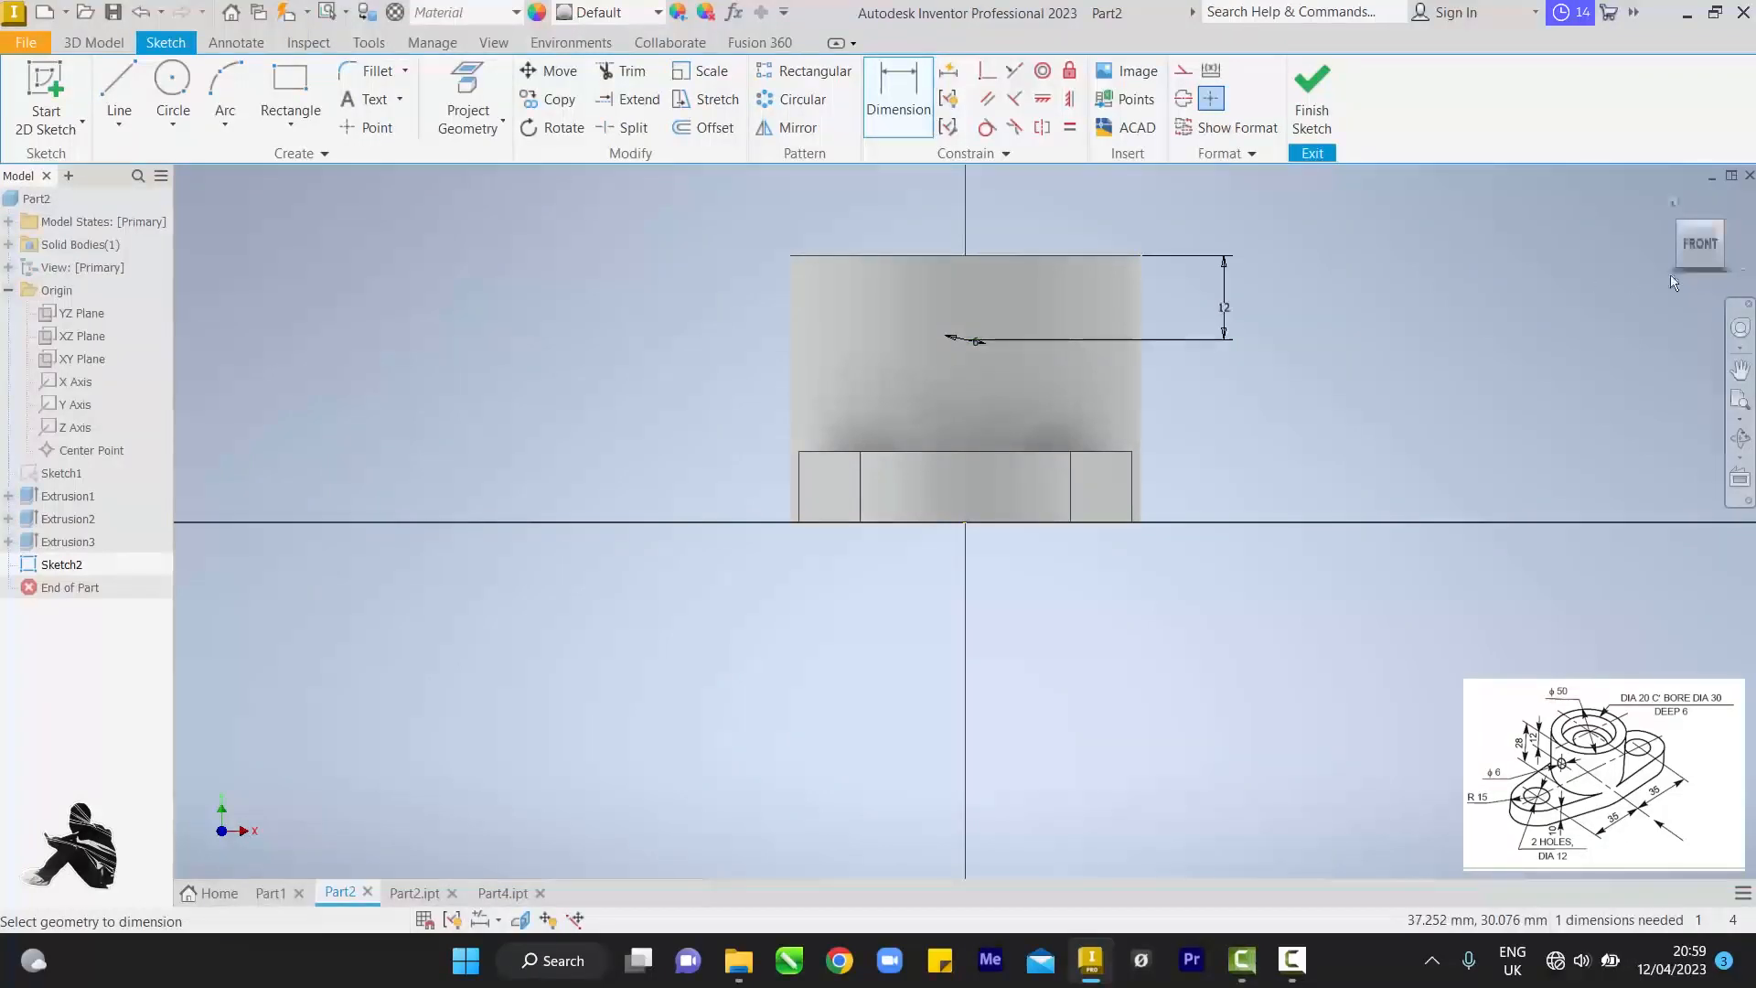
left_click(1312, 97)
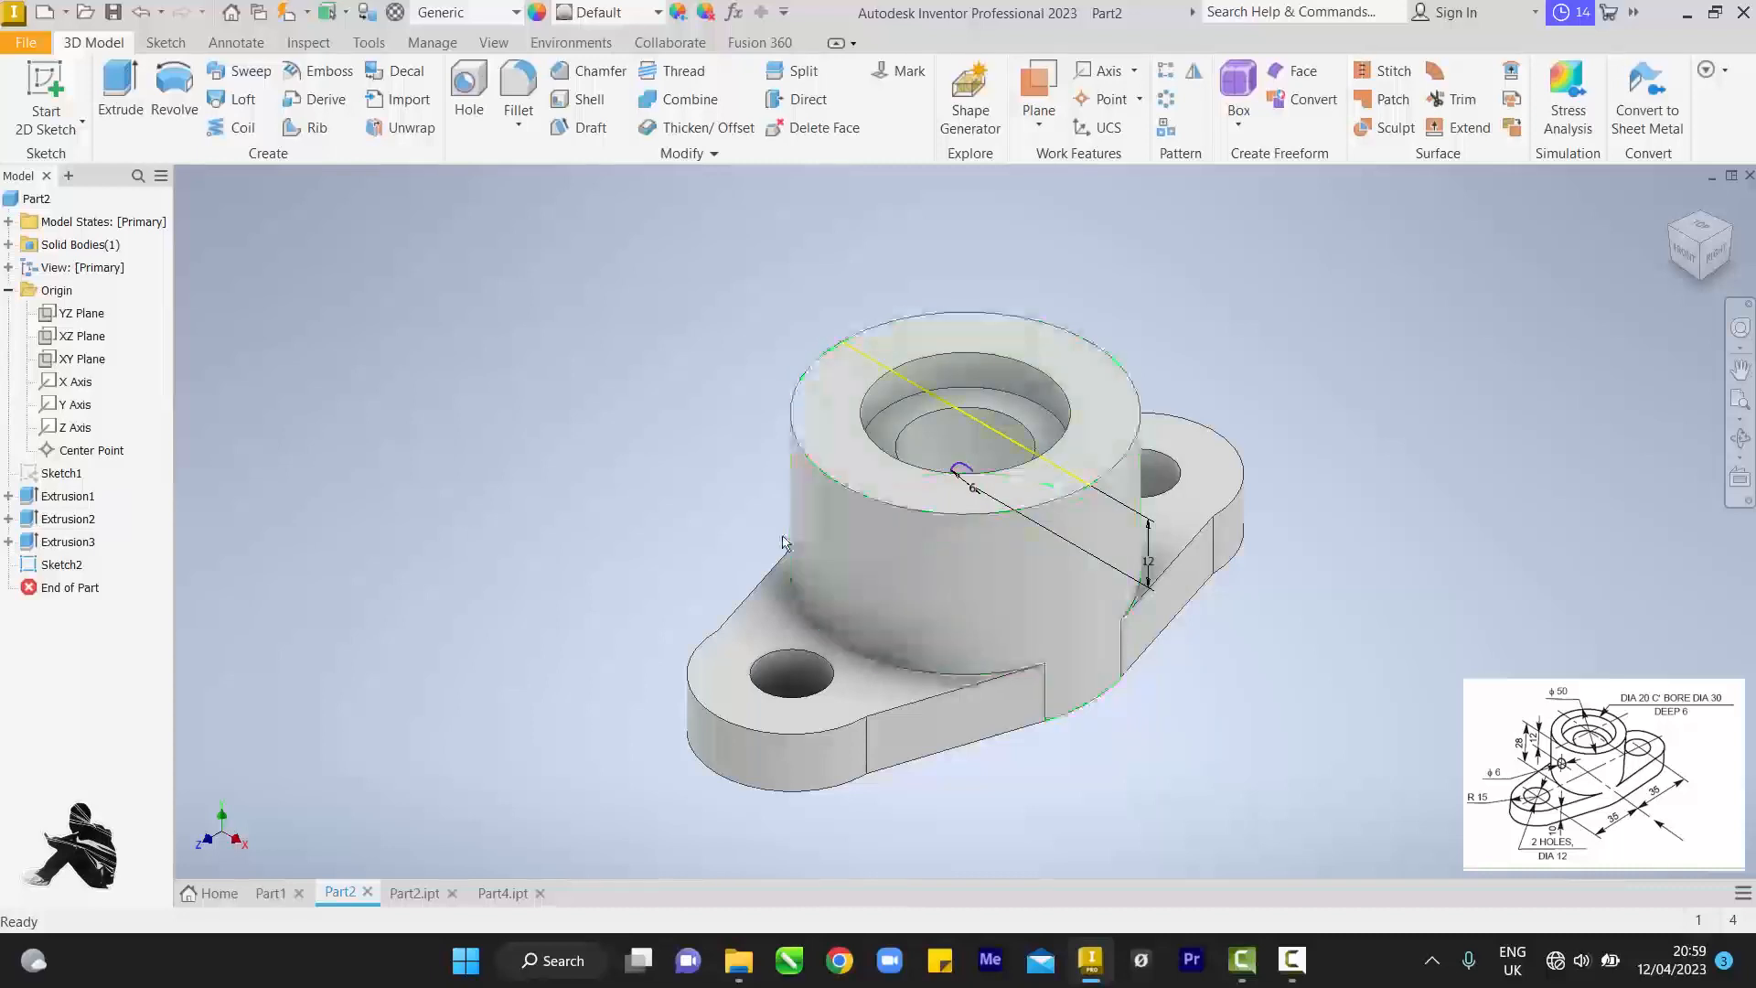
- Cut the 6 mm circle 38 mm in the default direction through one side of the boss wall
left_click(121, 91)
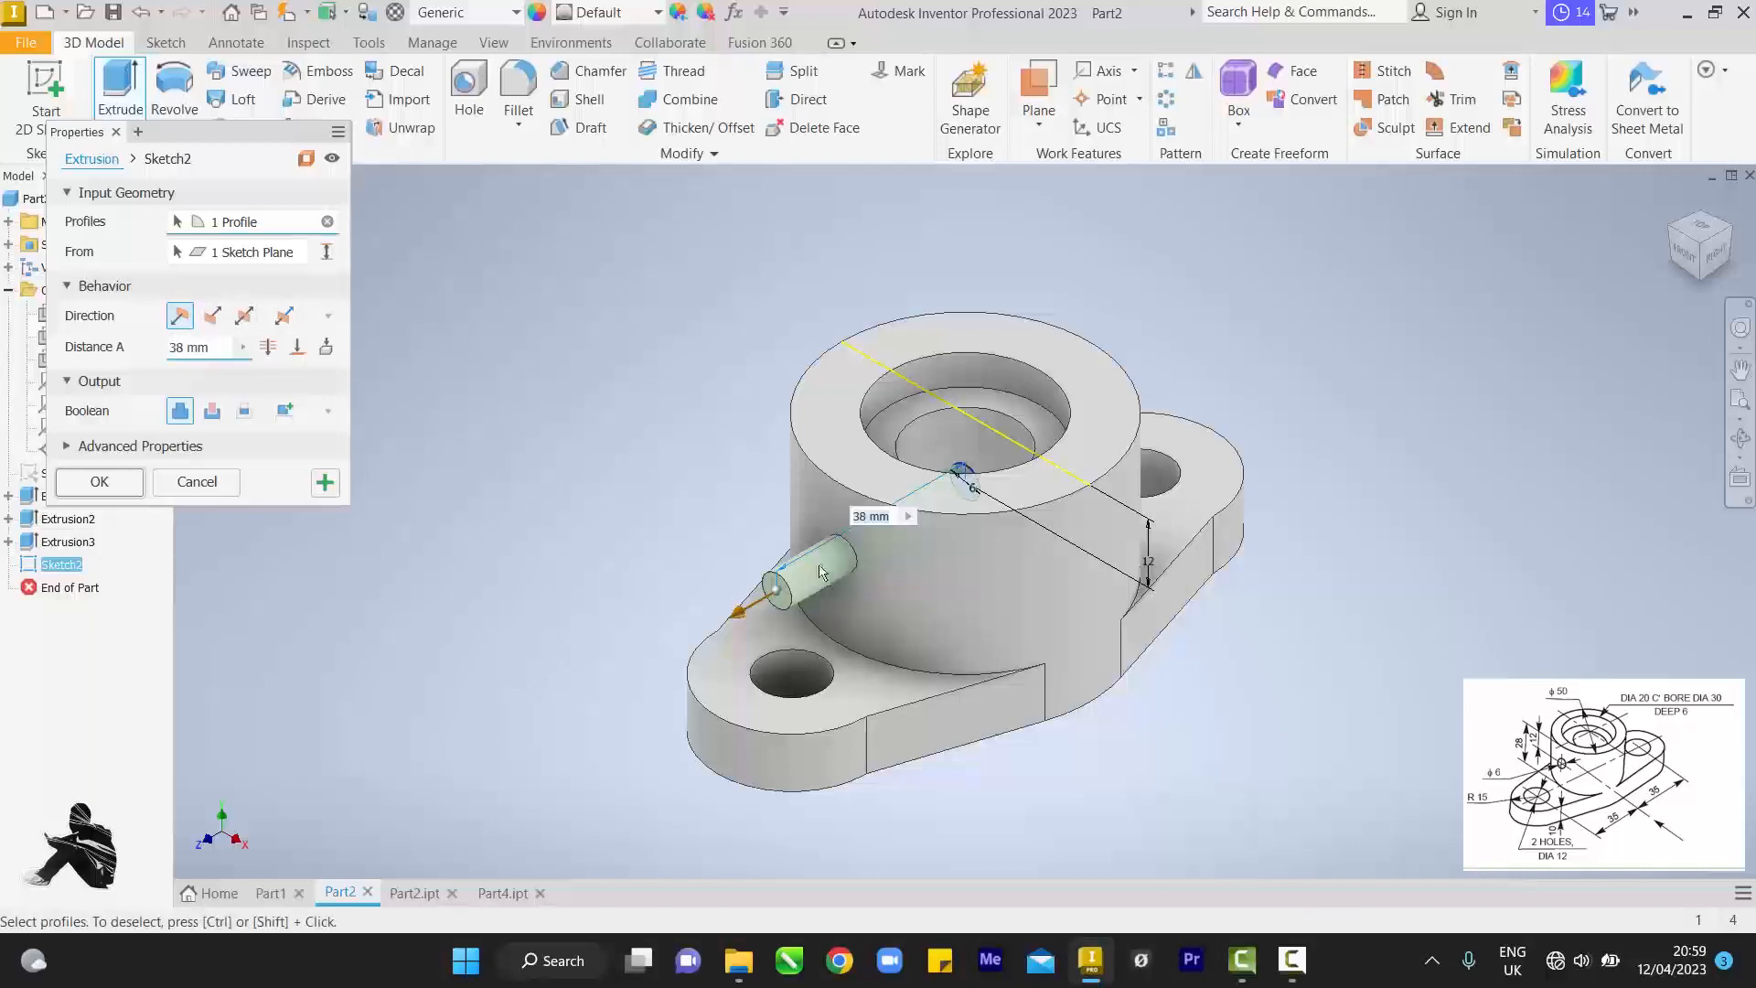
left_click(244, 316)
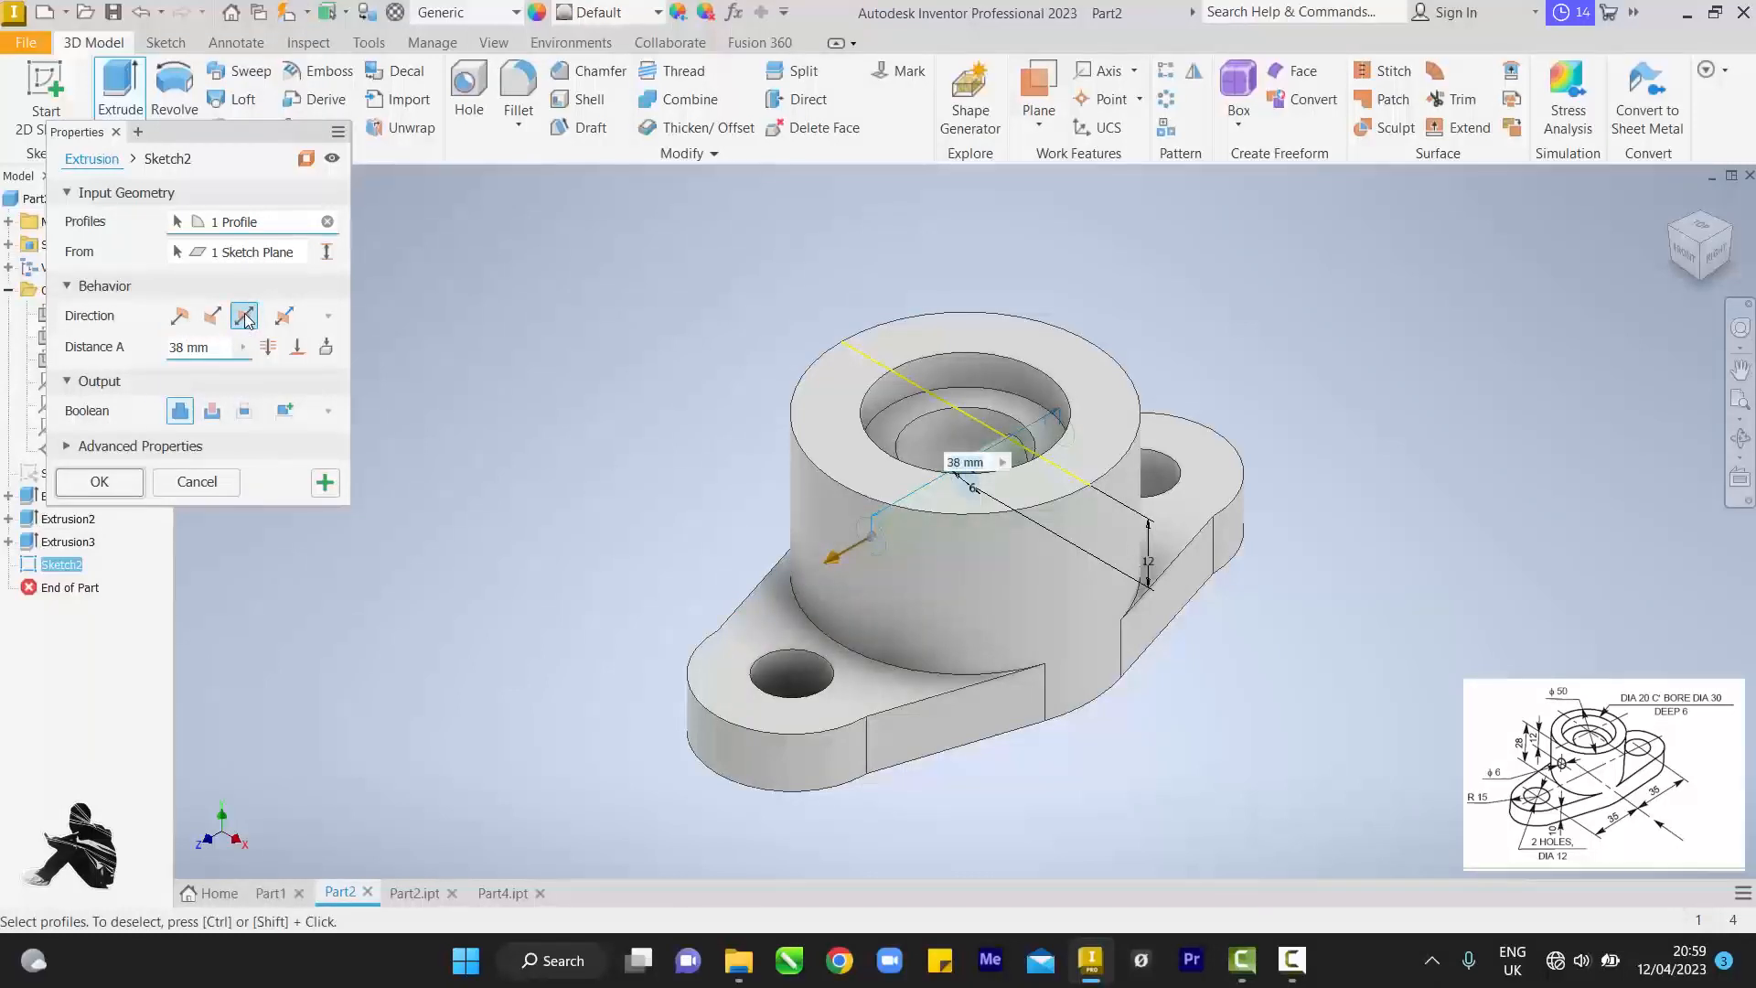
left_click(181, 317)
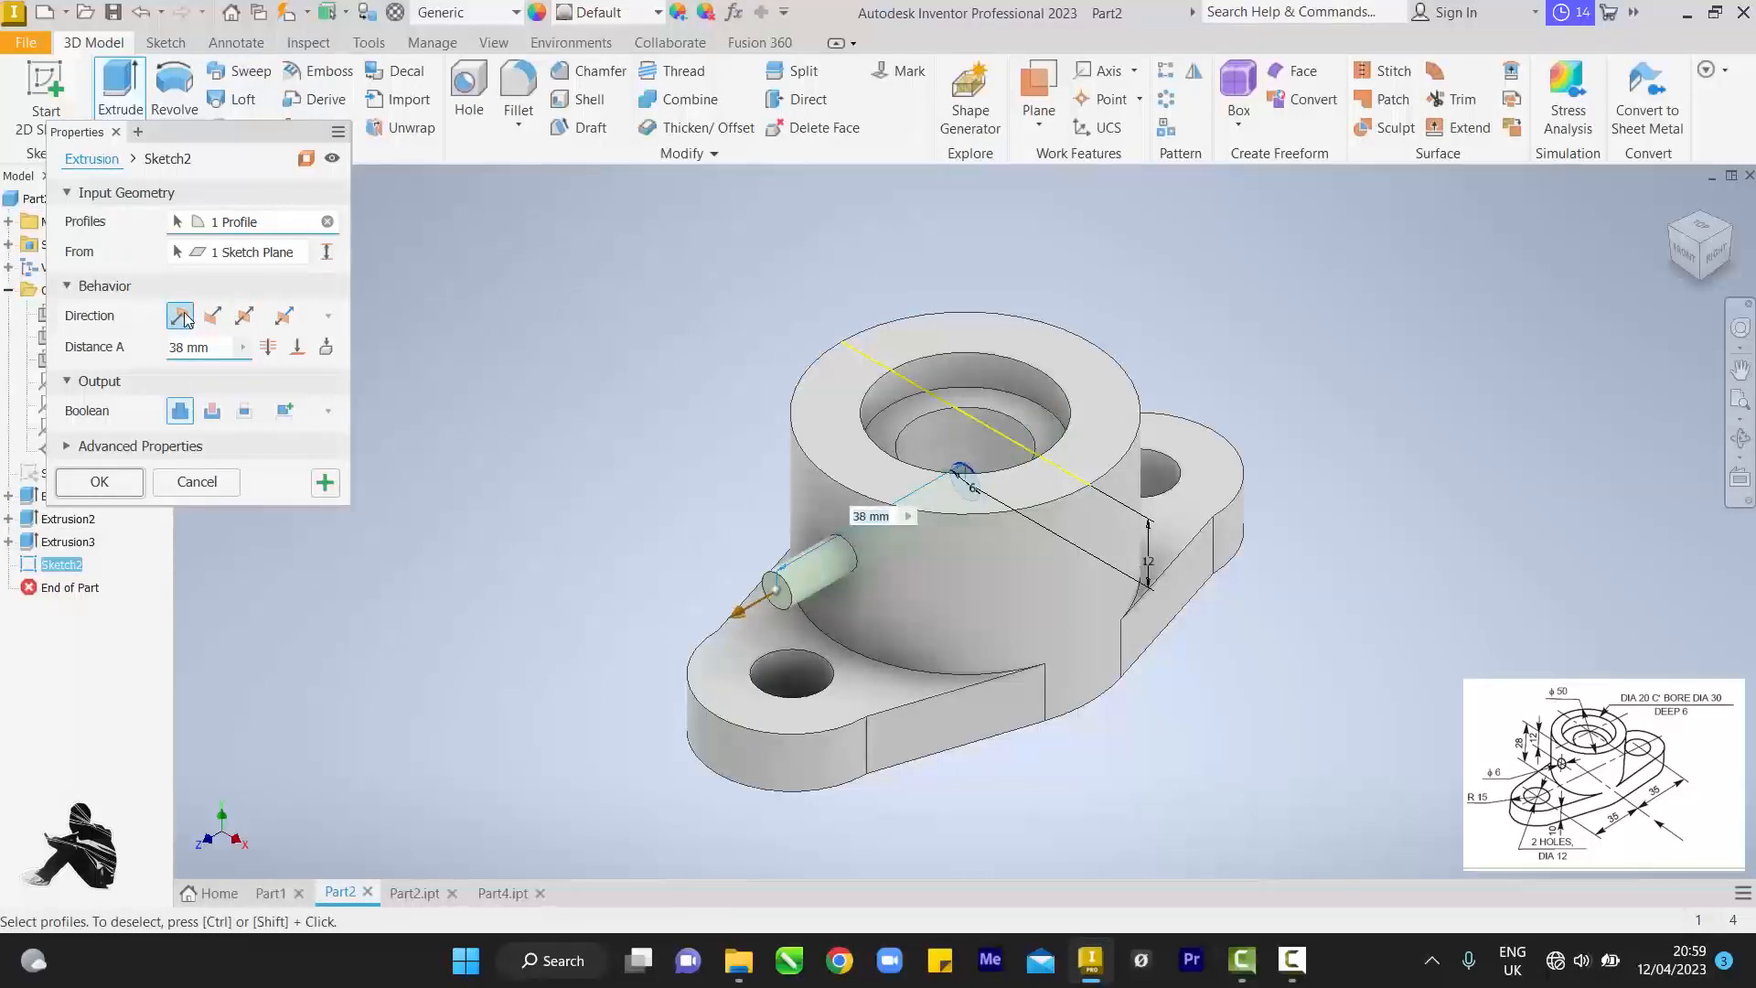
left_click(212, 412)
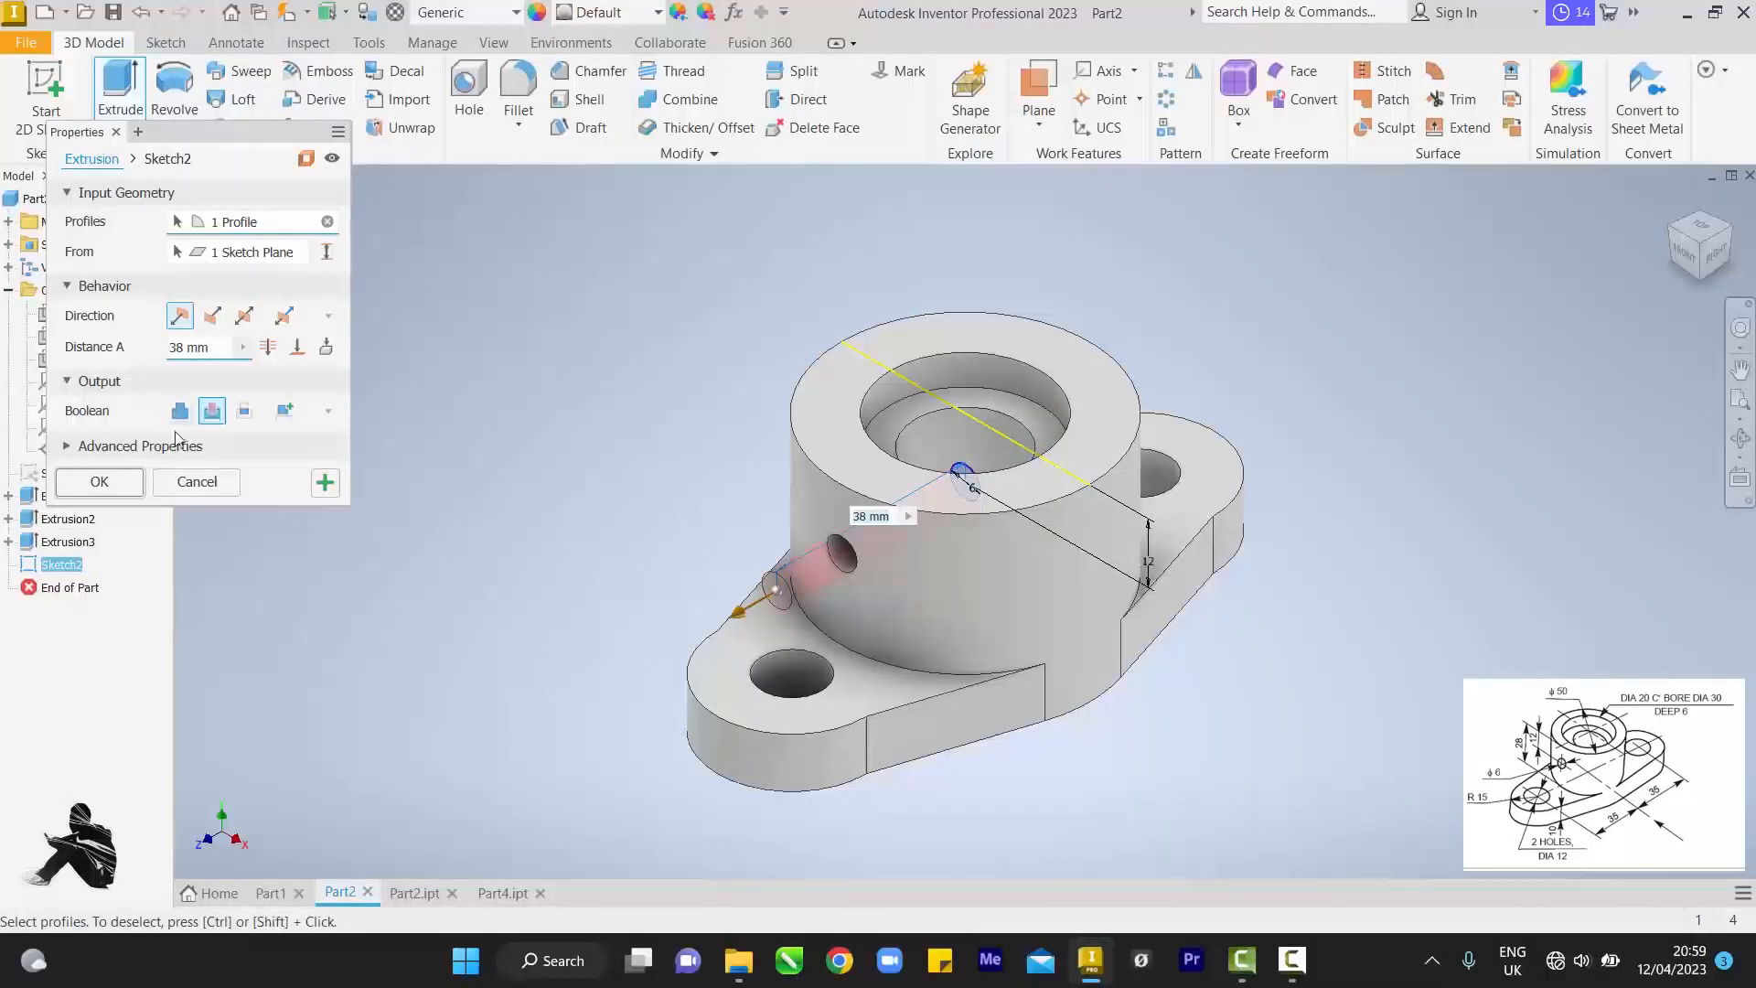
left_click(100, 482)
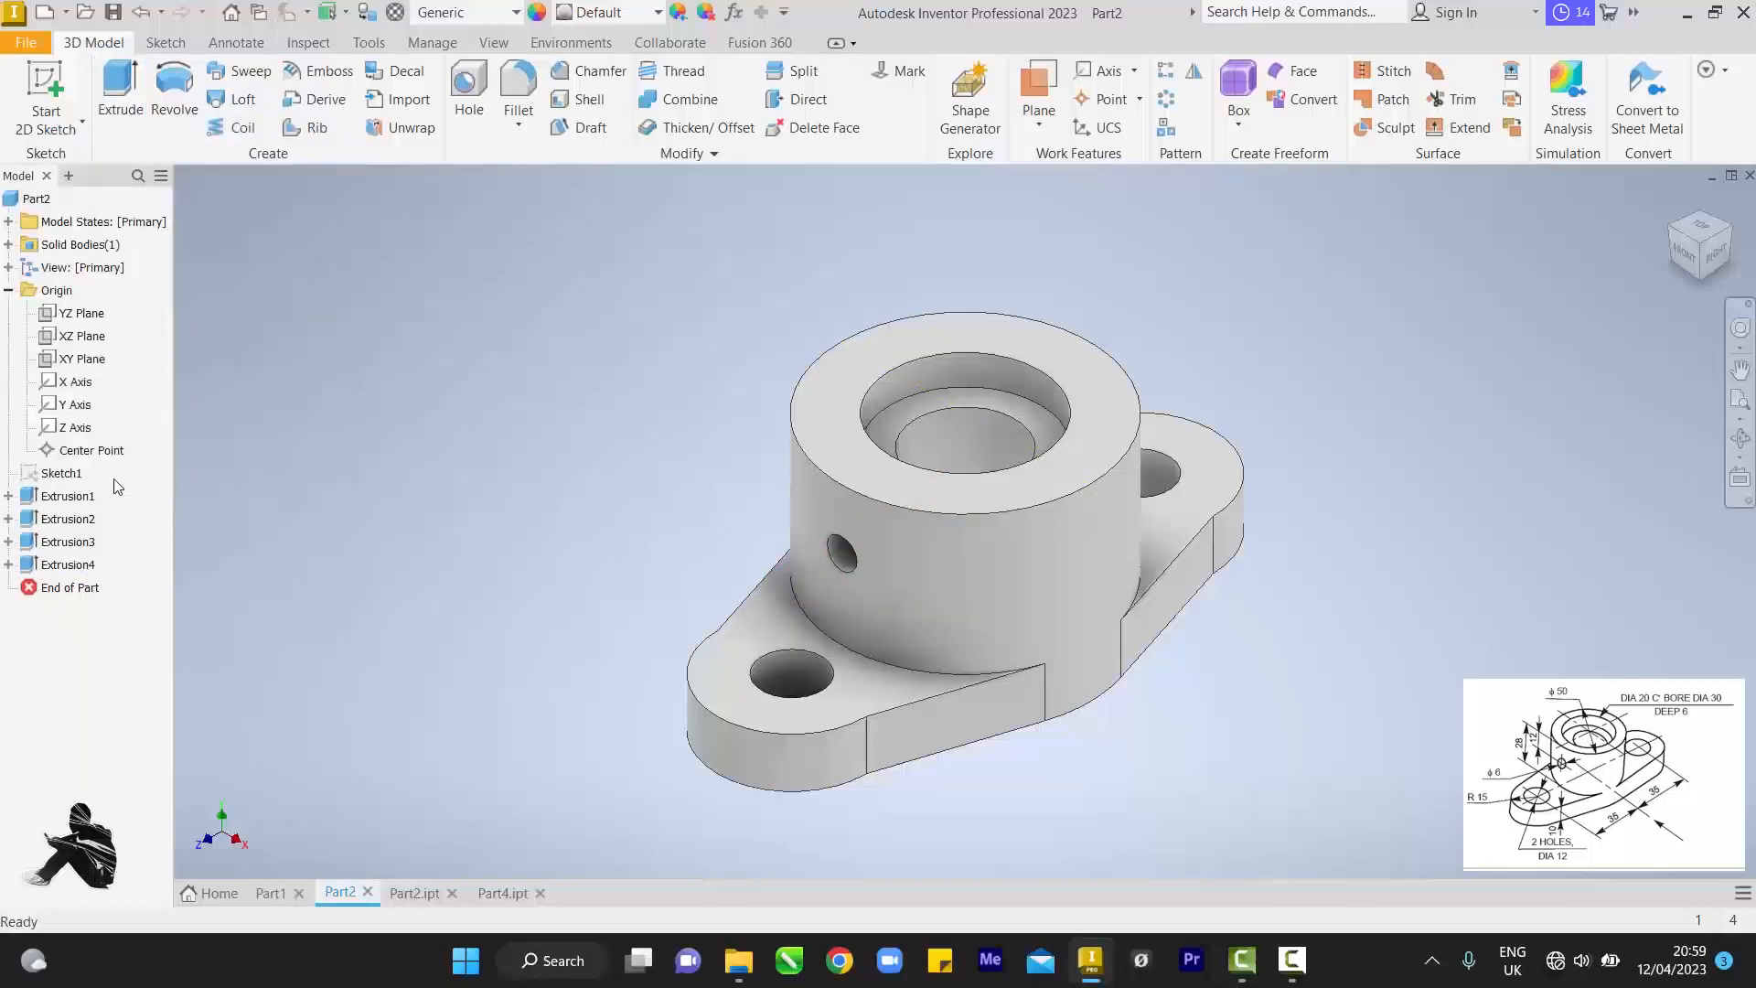